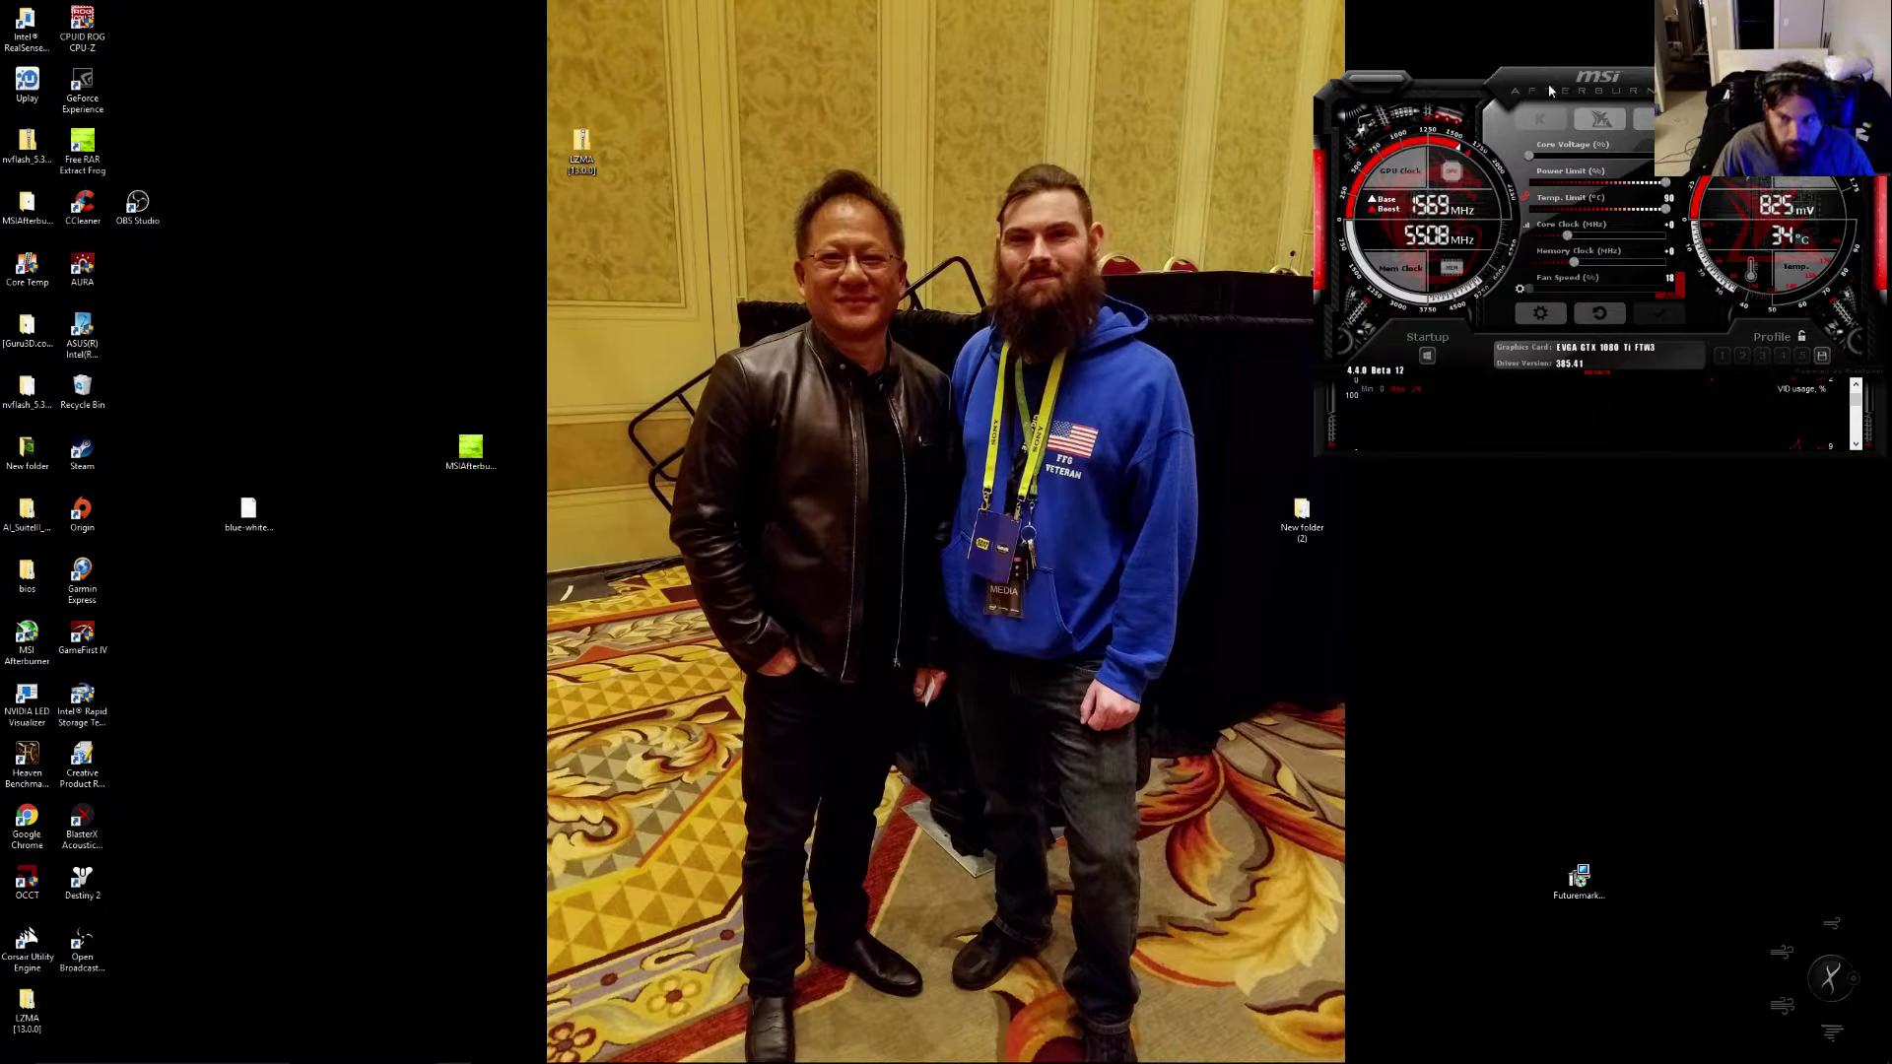
Move the MSI Afterburner window from the top-right corner to the middle of the desktop
{"action": "left_click_drag", "start_coordinate": [1549, 91], "coordinate": [902, 234]}
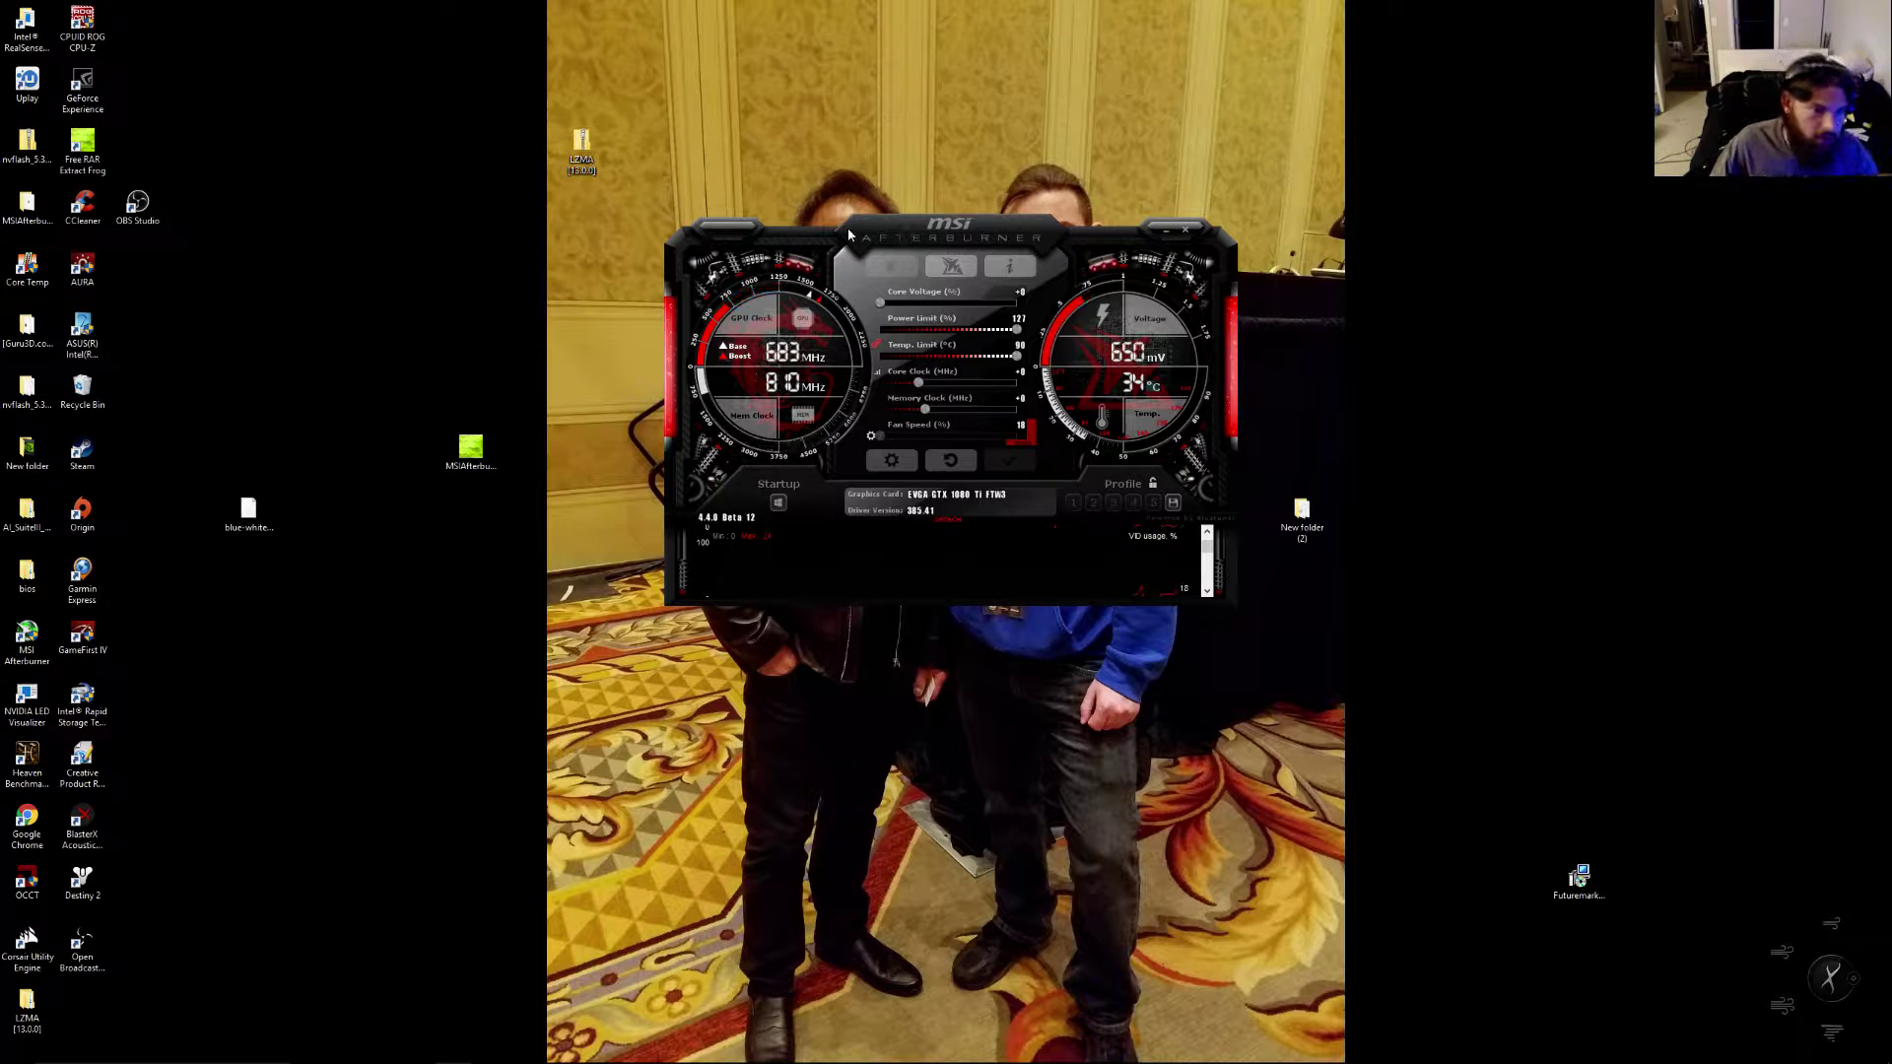
{"action": "left_click", "coordinate": [118, 1051]}
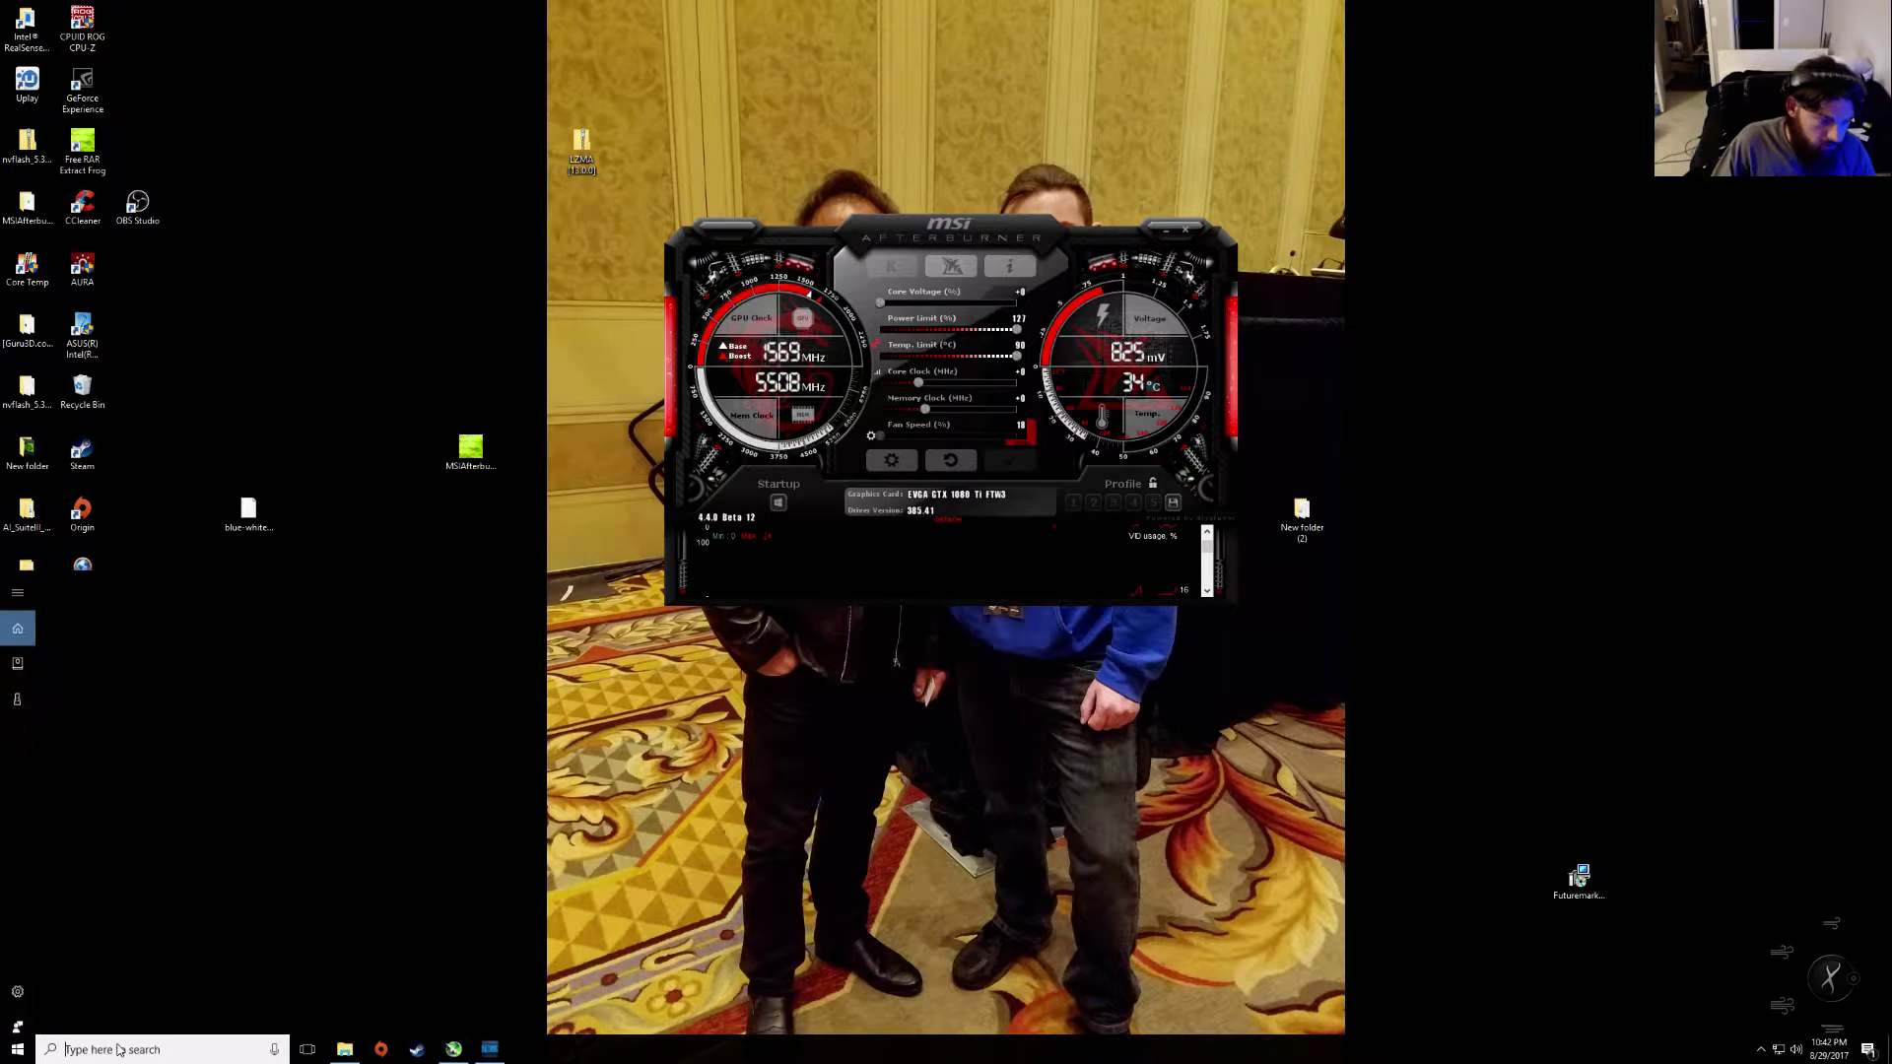
{"action": "type", "text": "NO"}
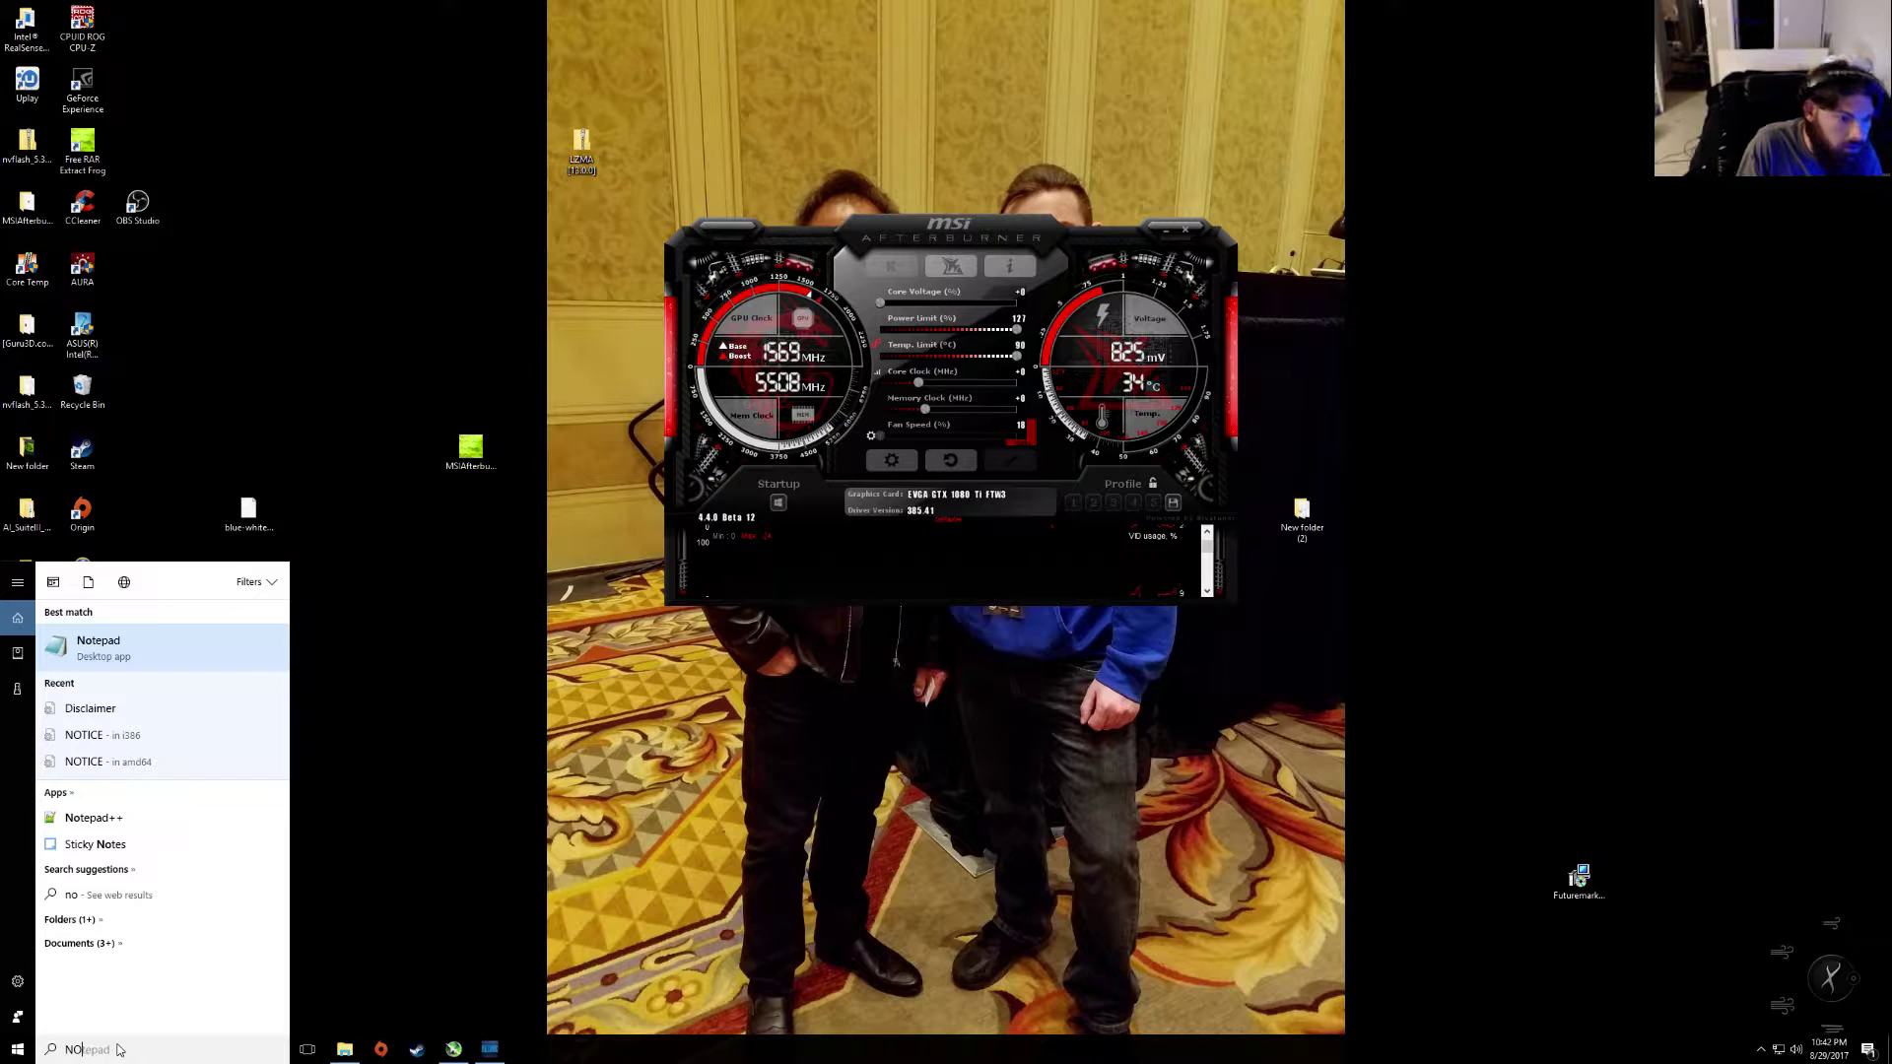
{"action": "left_click", "coordinate": [94, 818]}
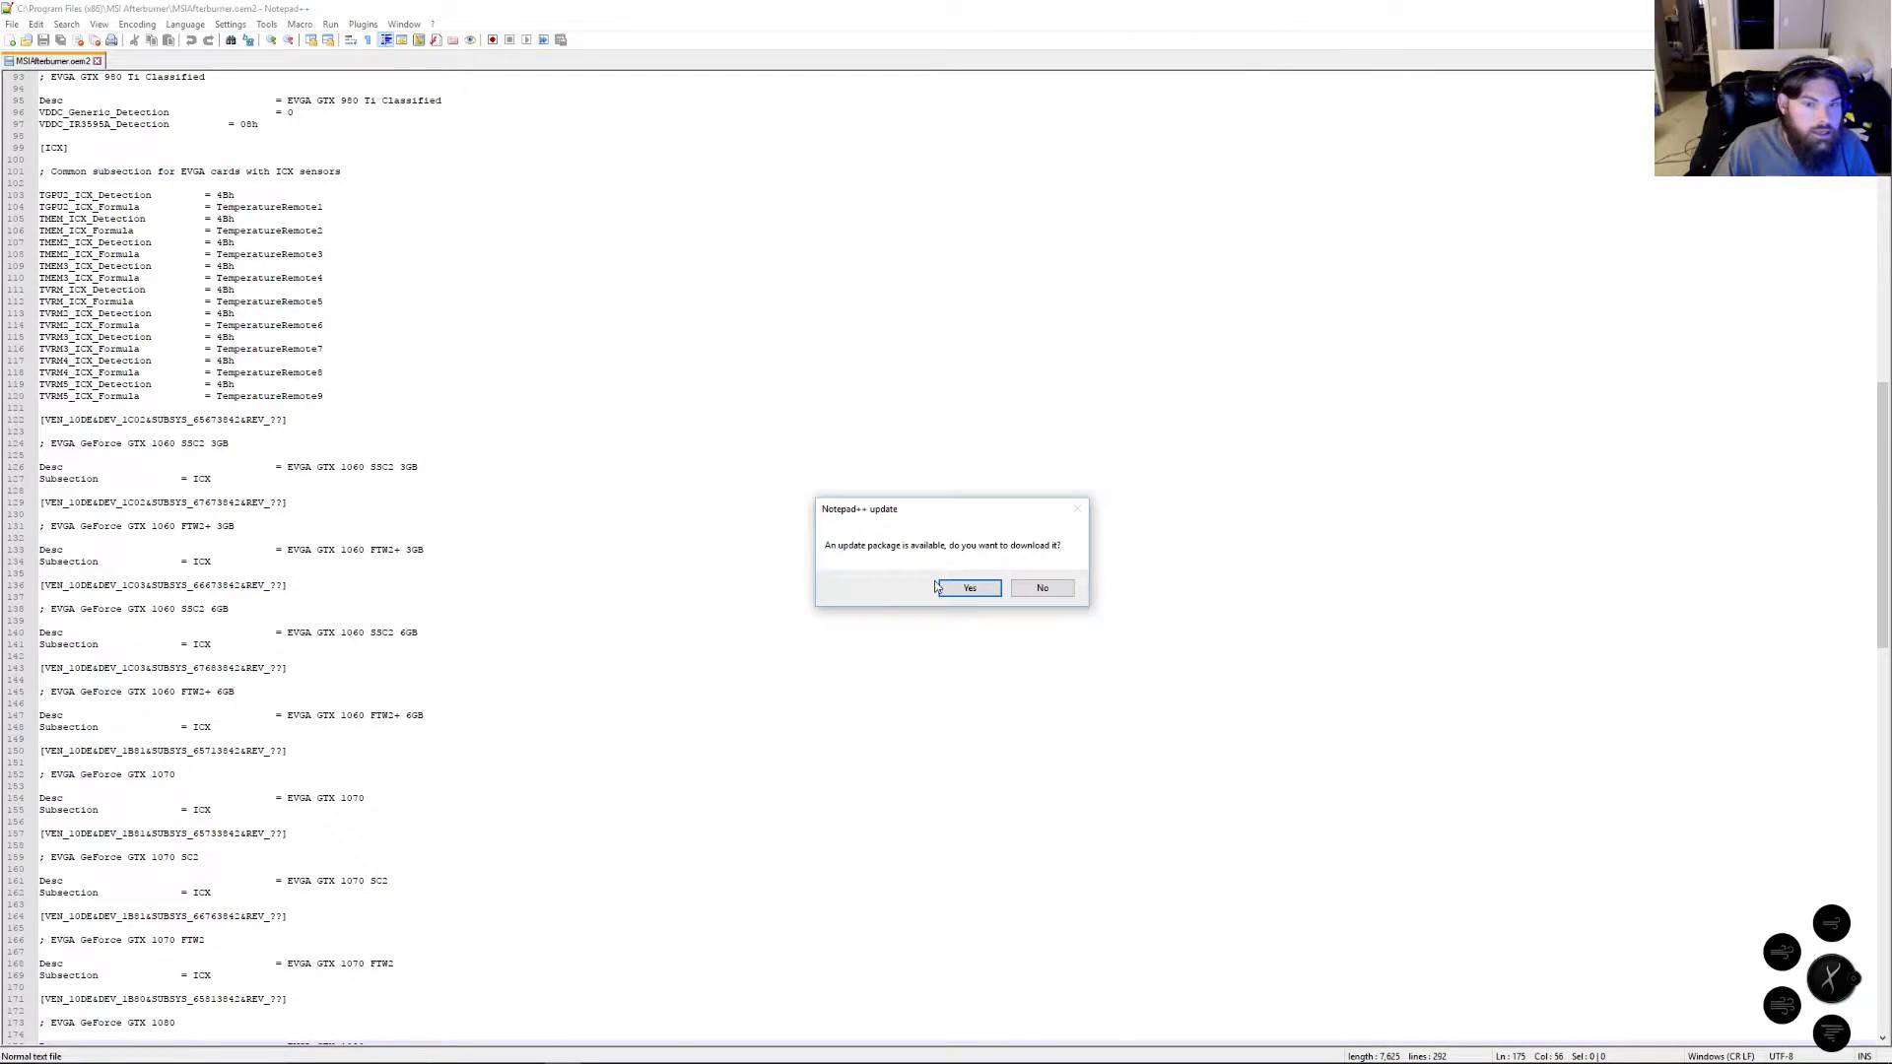
{"action": "left_click", "coordinate": [1043, 587]}
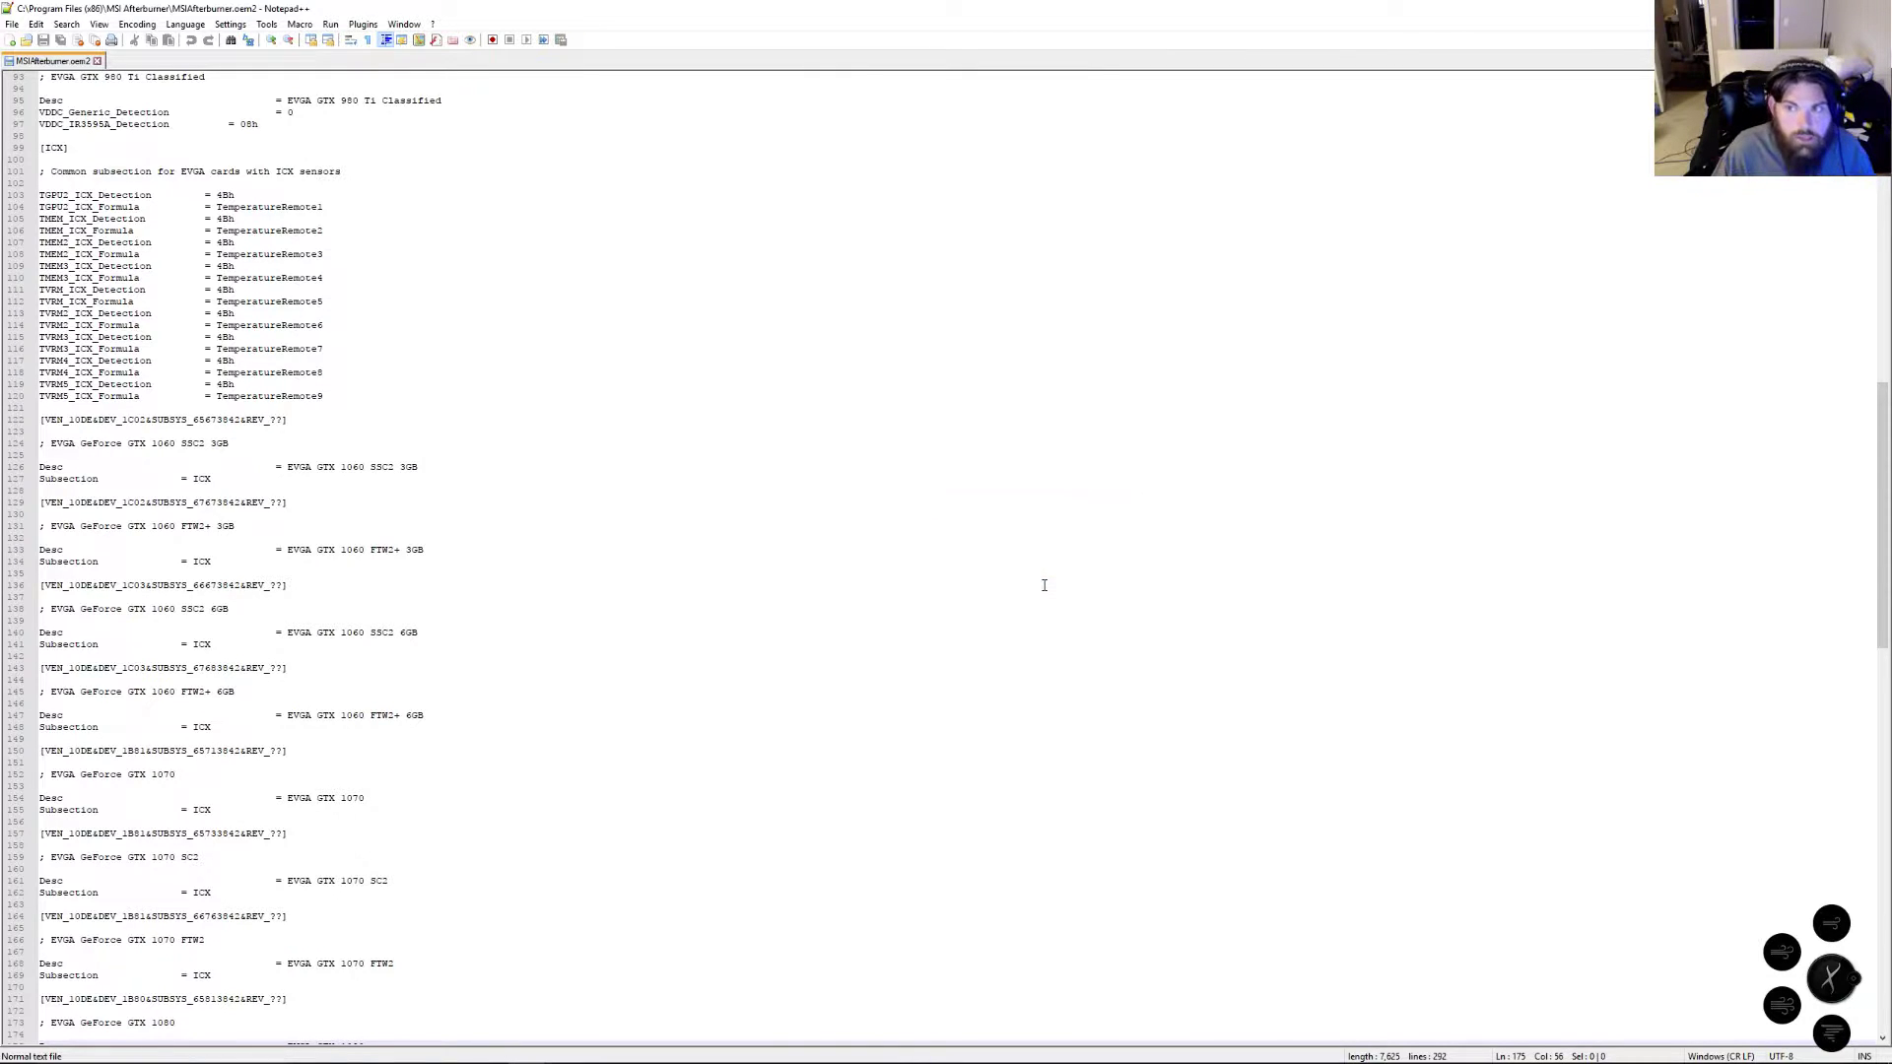
{"action": "left_click_drag", "start_coordinate": [1015, 15], "coordinate": [904, 574]}
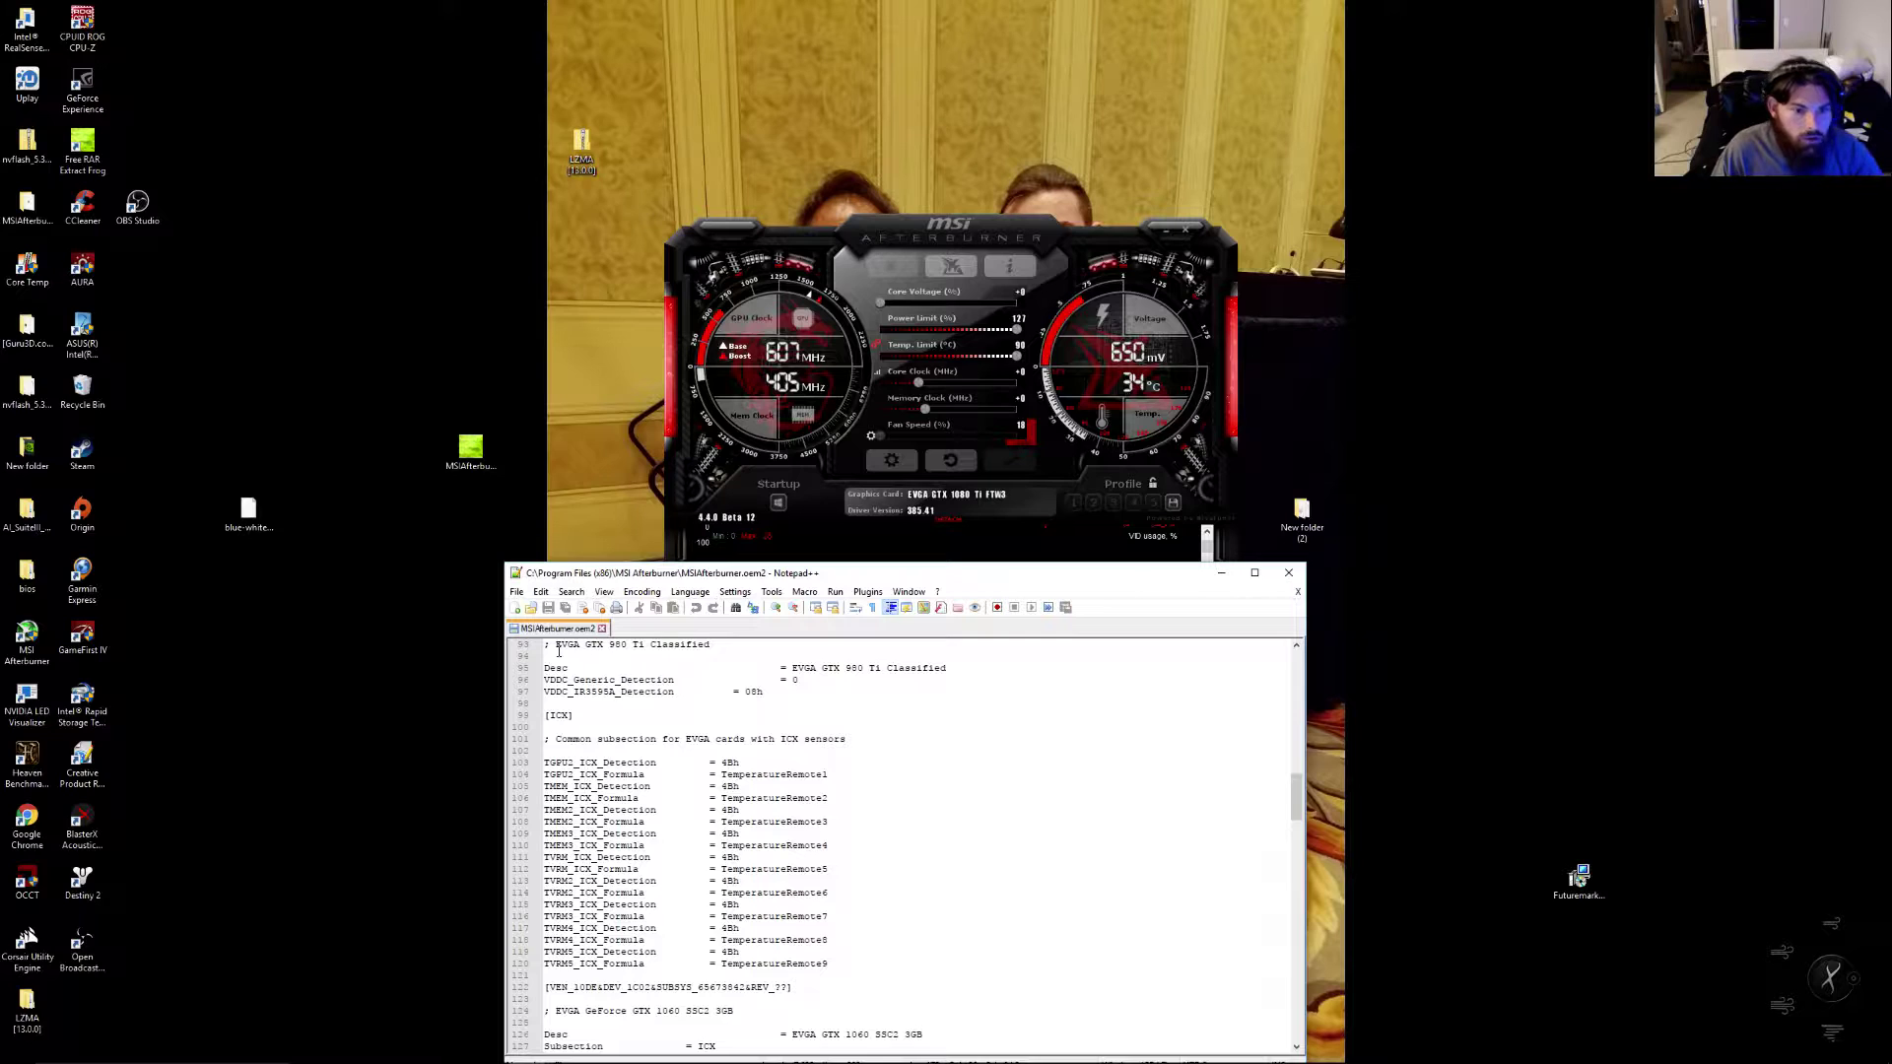
{"action": "left_click", "coordinate": [805, 591]}
{"action": "left_click", "coordinate": [1071, 720]}
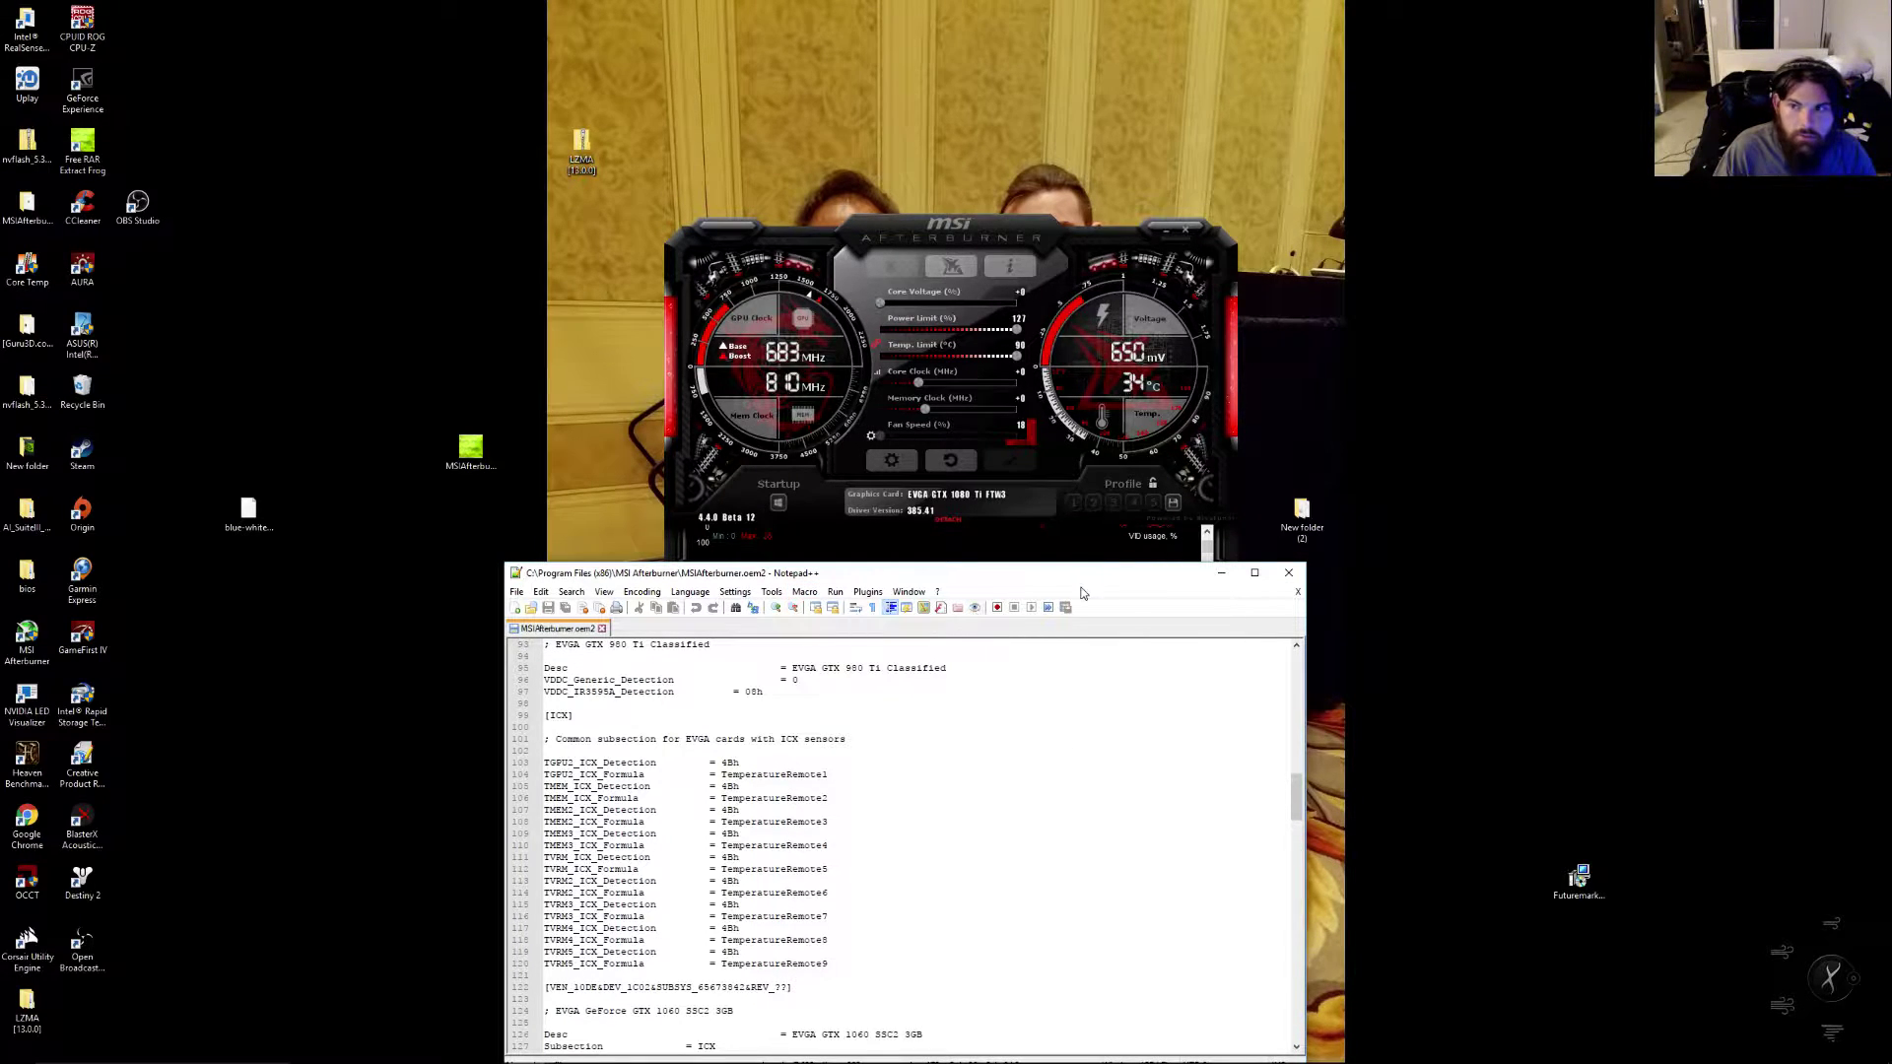
{"action": "left_click", "coordinate": [603, 628]}
{"action": "left_click", "coordinate": [1288, 573]}
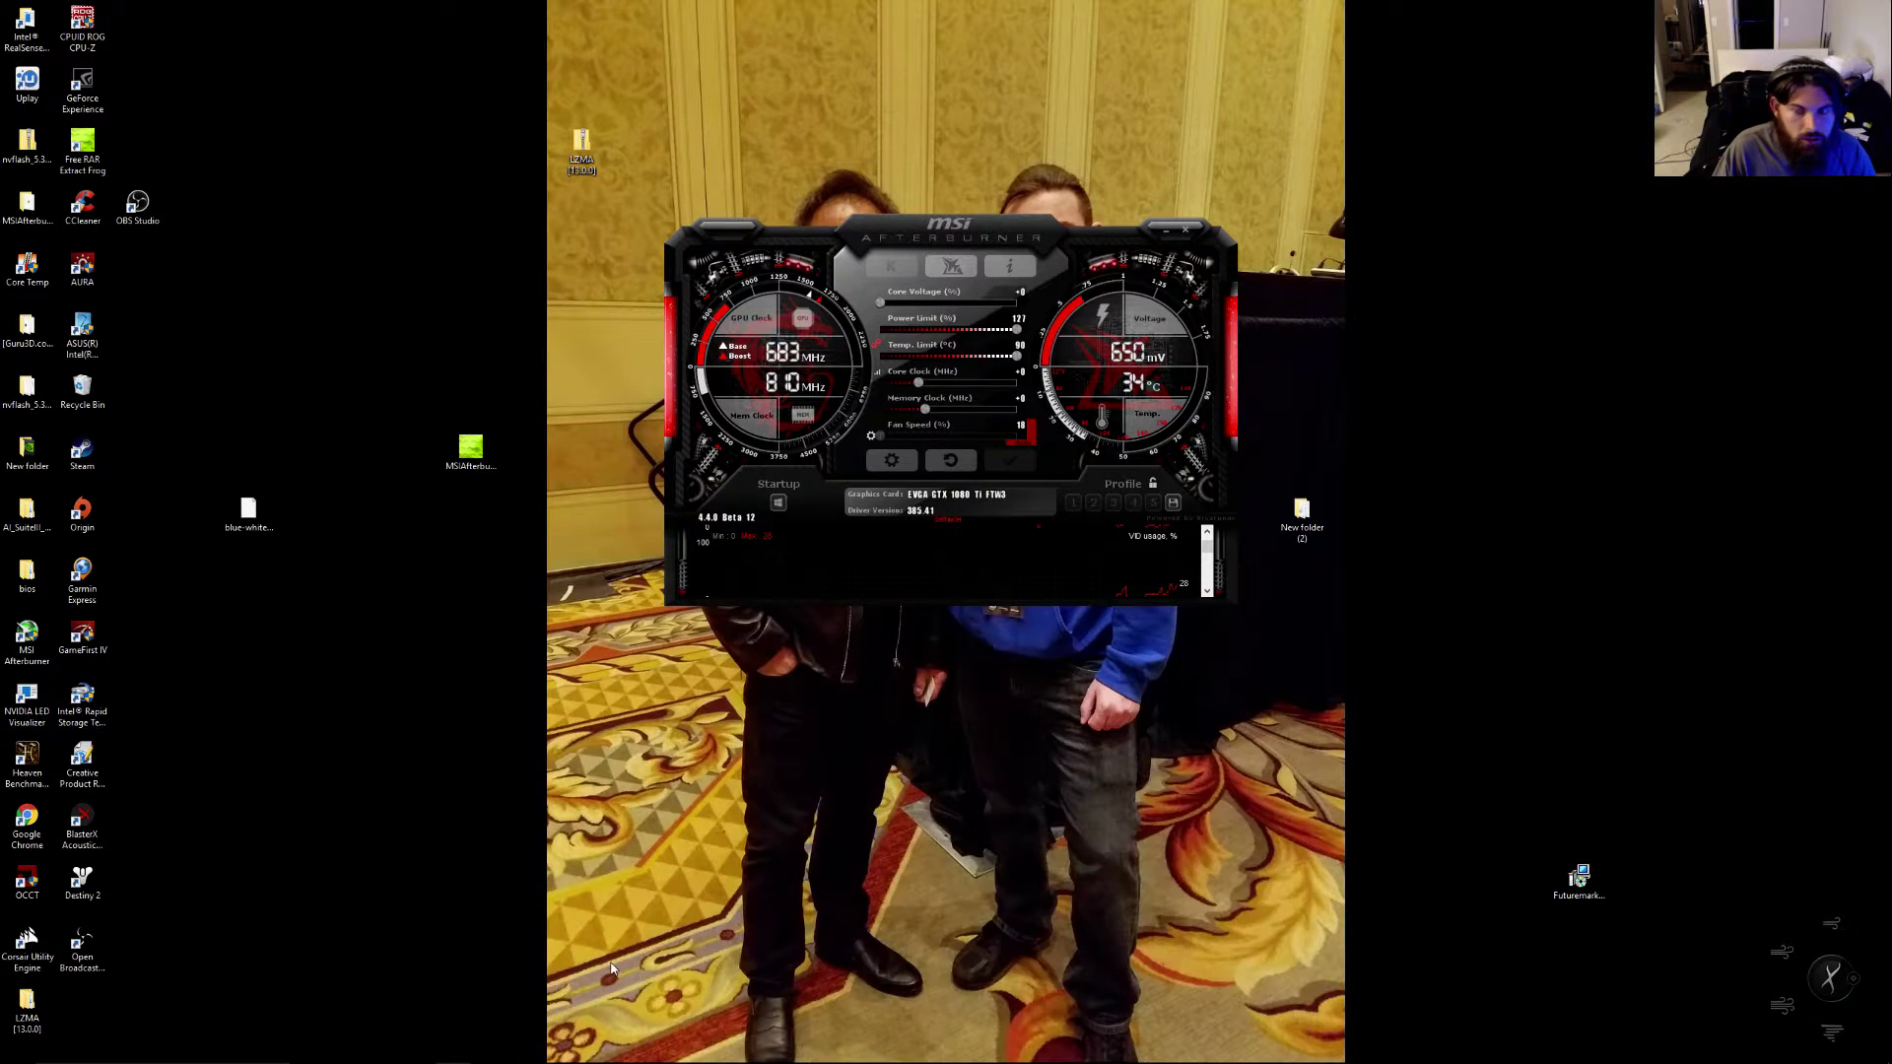
Open MSIAfterburner.oem2 from the Afterburner install folder in Notepad++ and move the editor up
{"action": "right_click", "coordinate": [36, 641]}
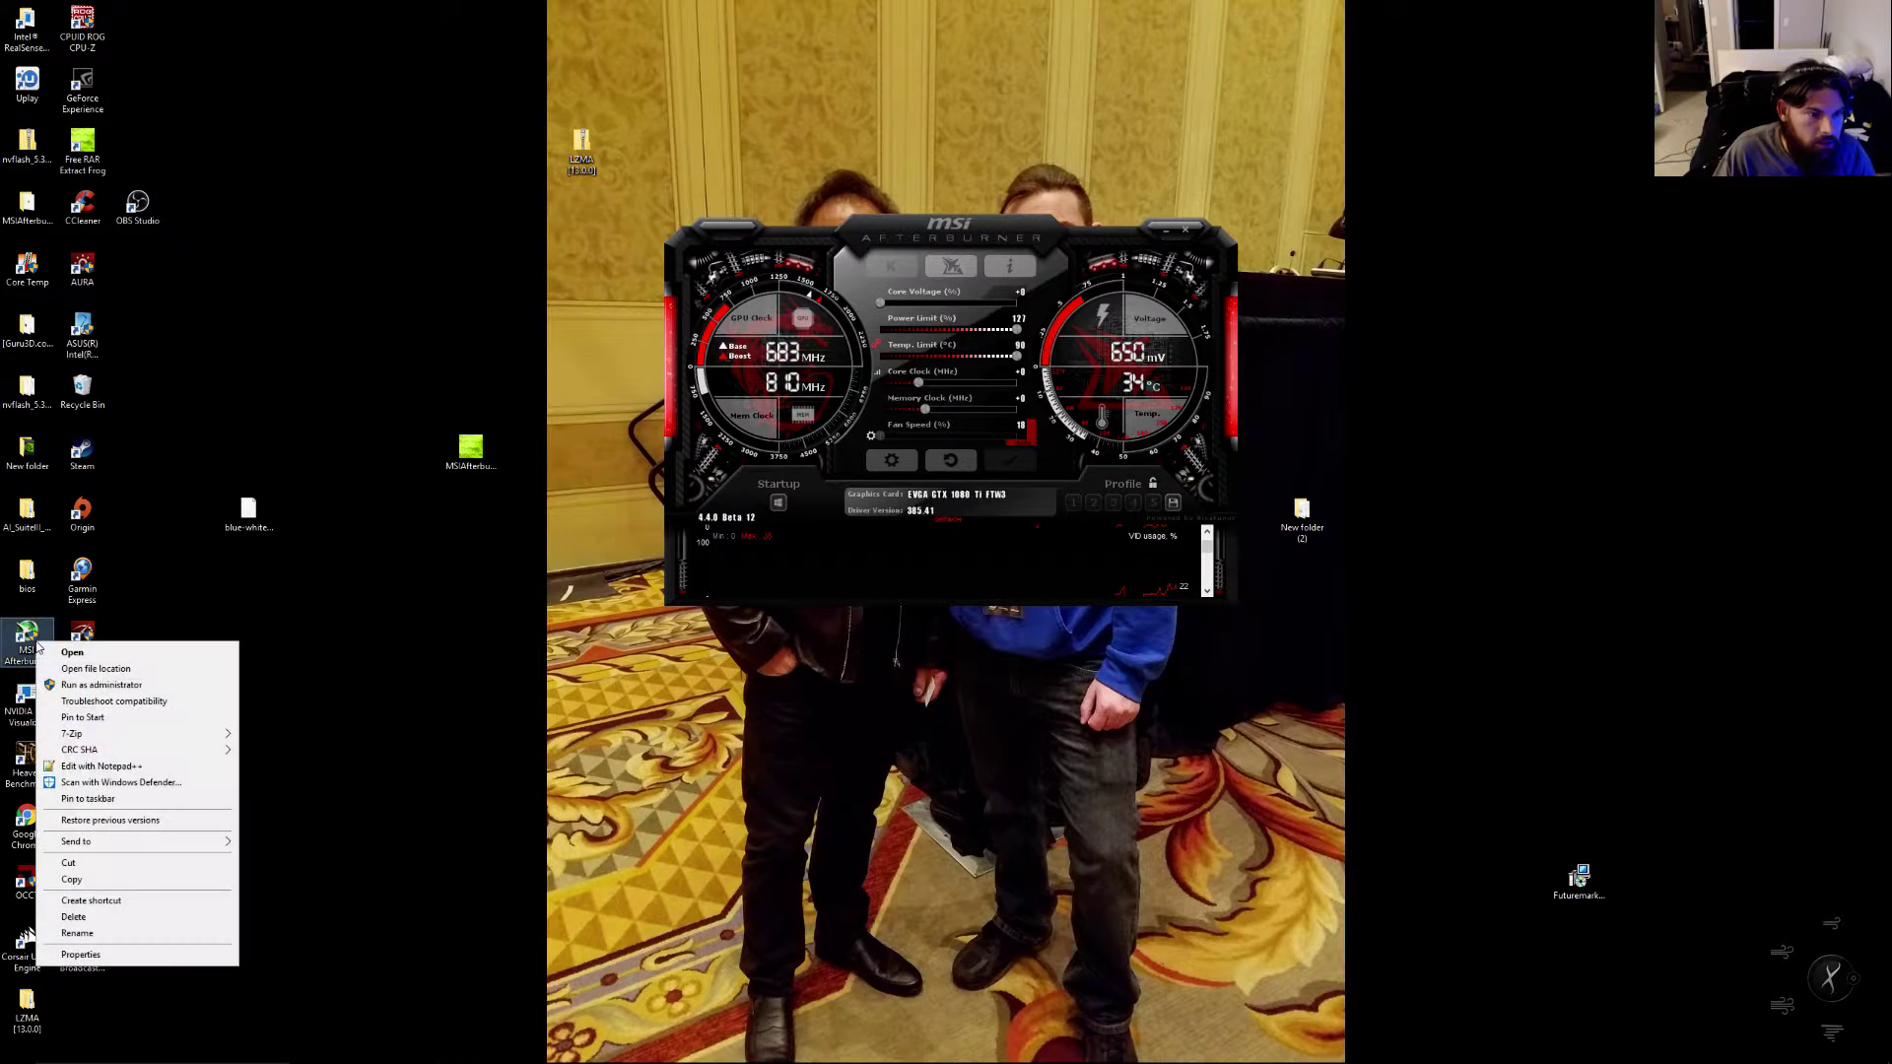
{"action": "left_click", "coordinate": [94, 670]}
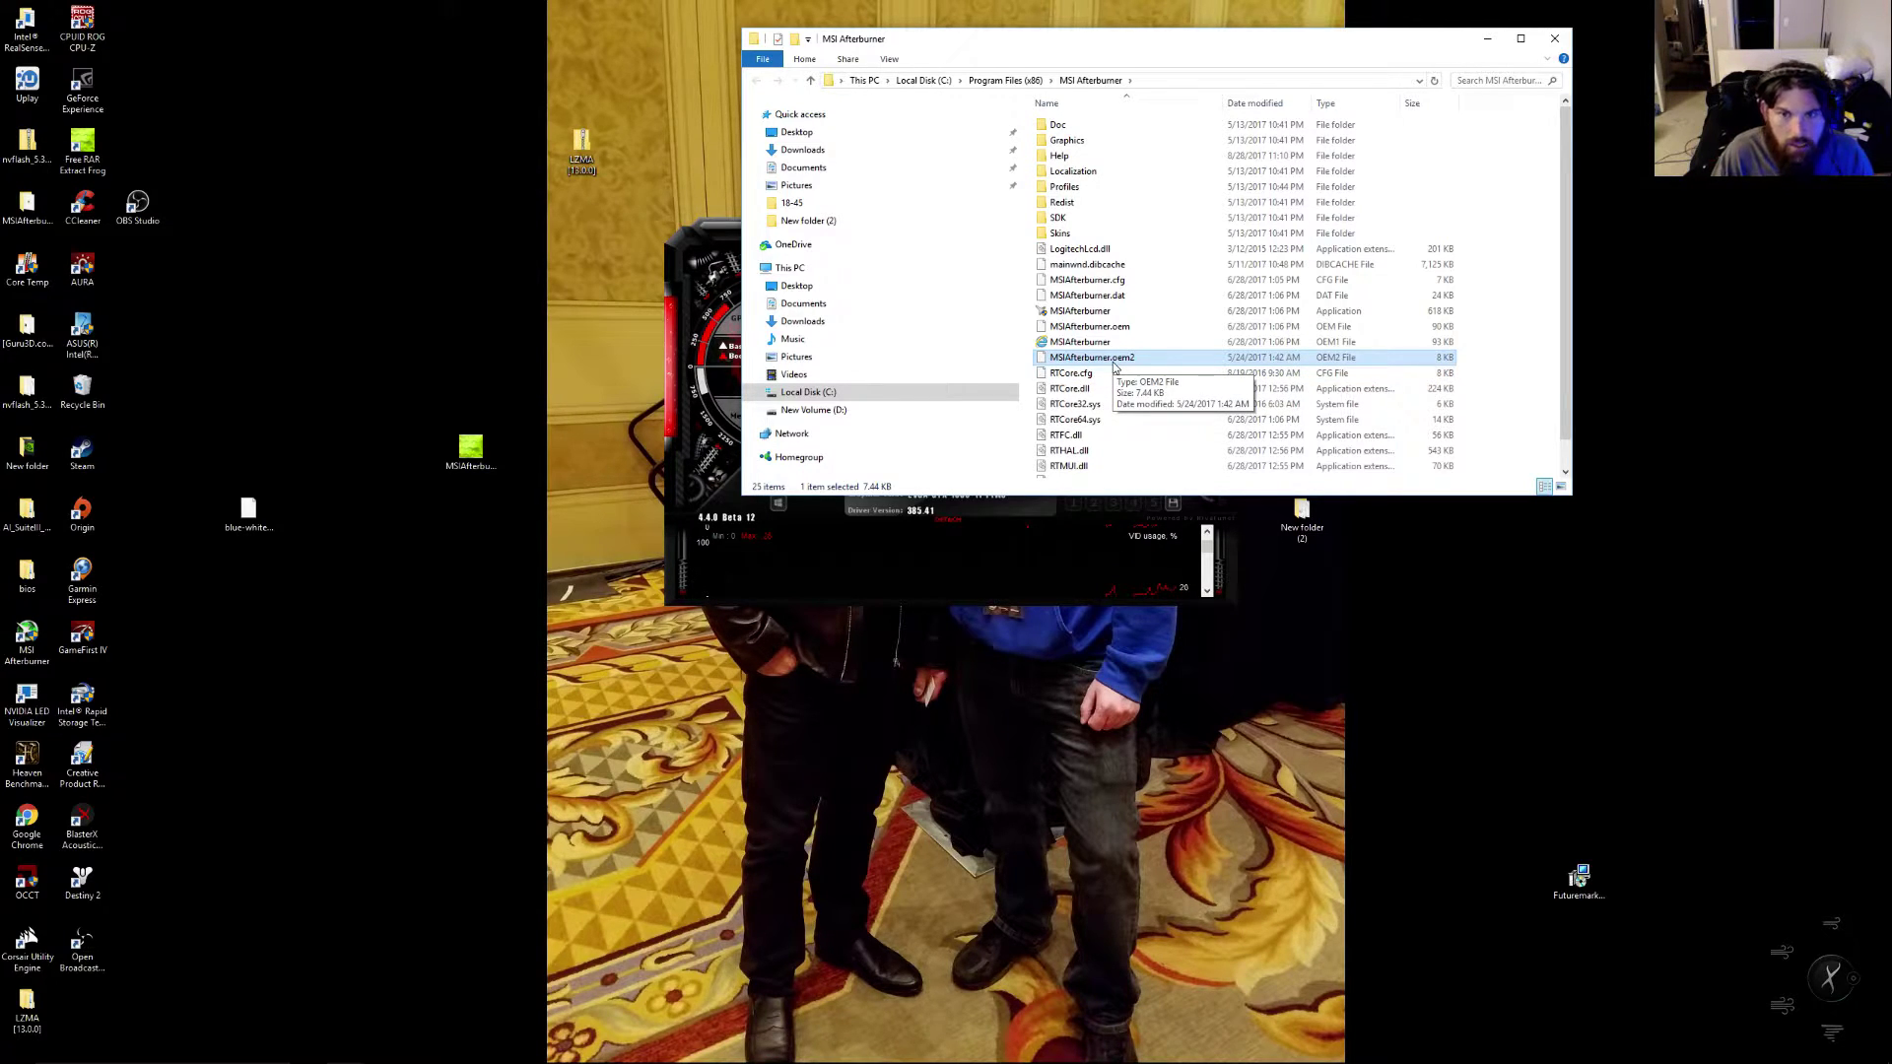
{"action": "right_click", "coordinate": [1114, 367]}
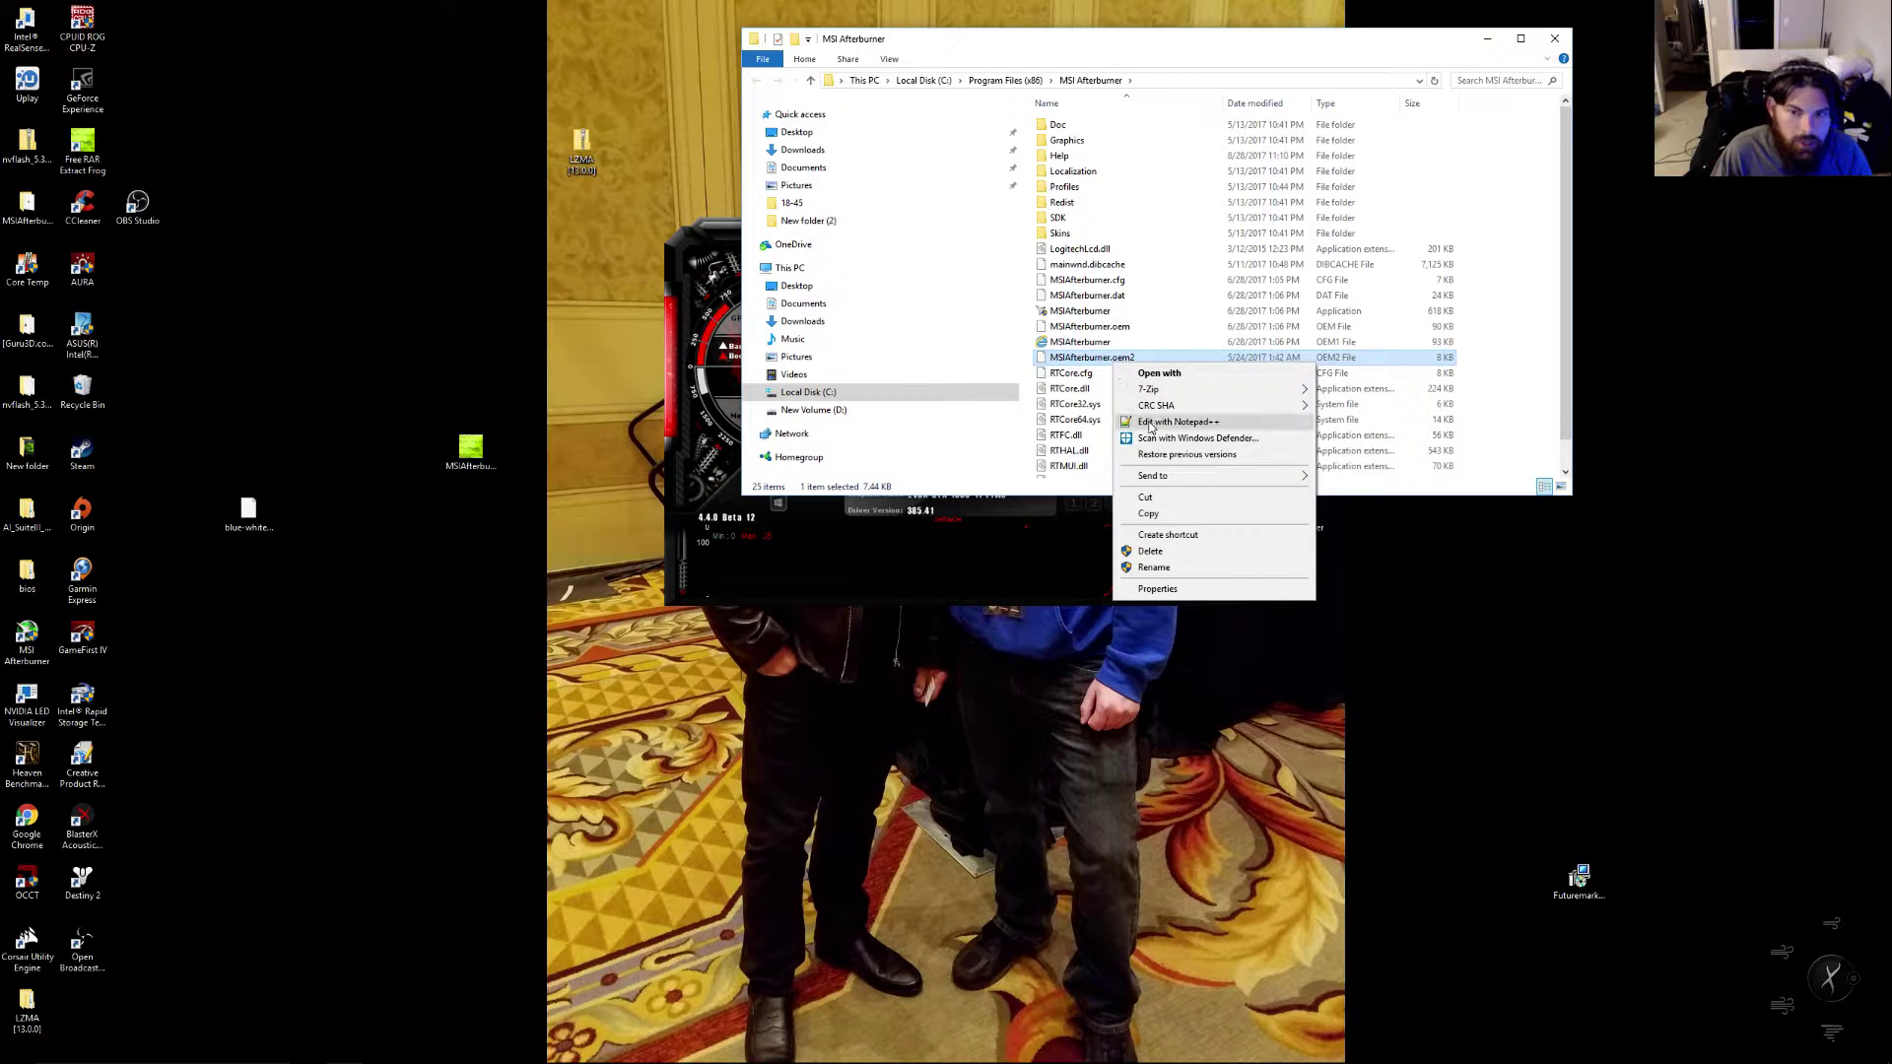
{"action": "left_click", "coordinate": [1172, 422]}
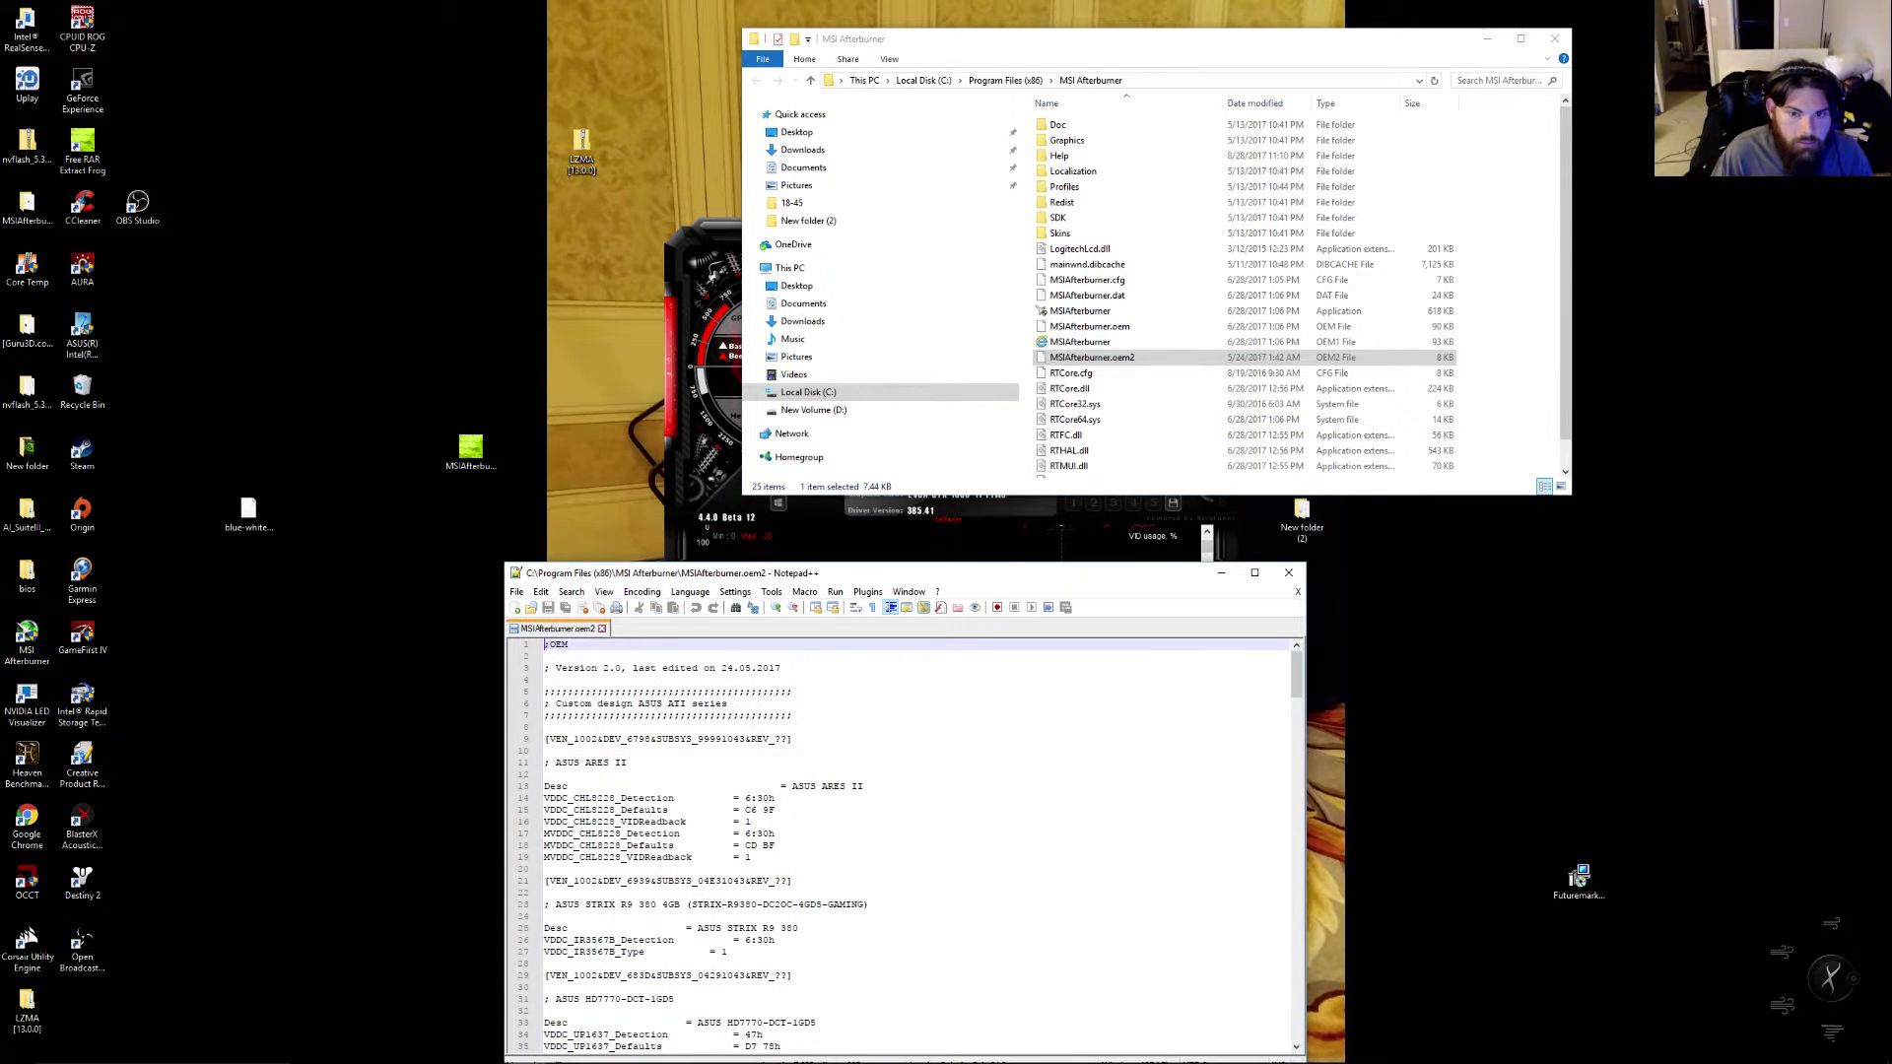
{"action": "left_click_drag", "start_coordinate": [1057, 579], "coordinate": [1178, 126]}
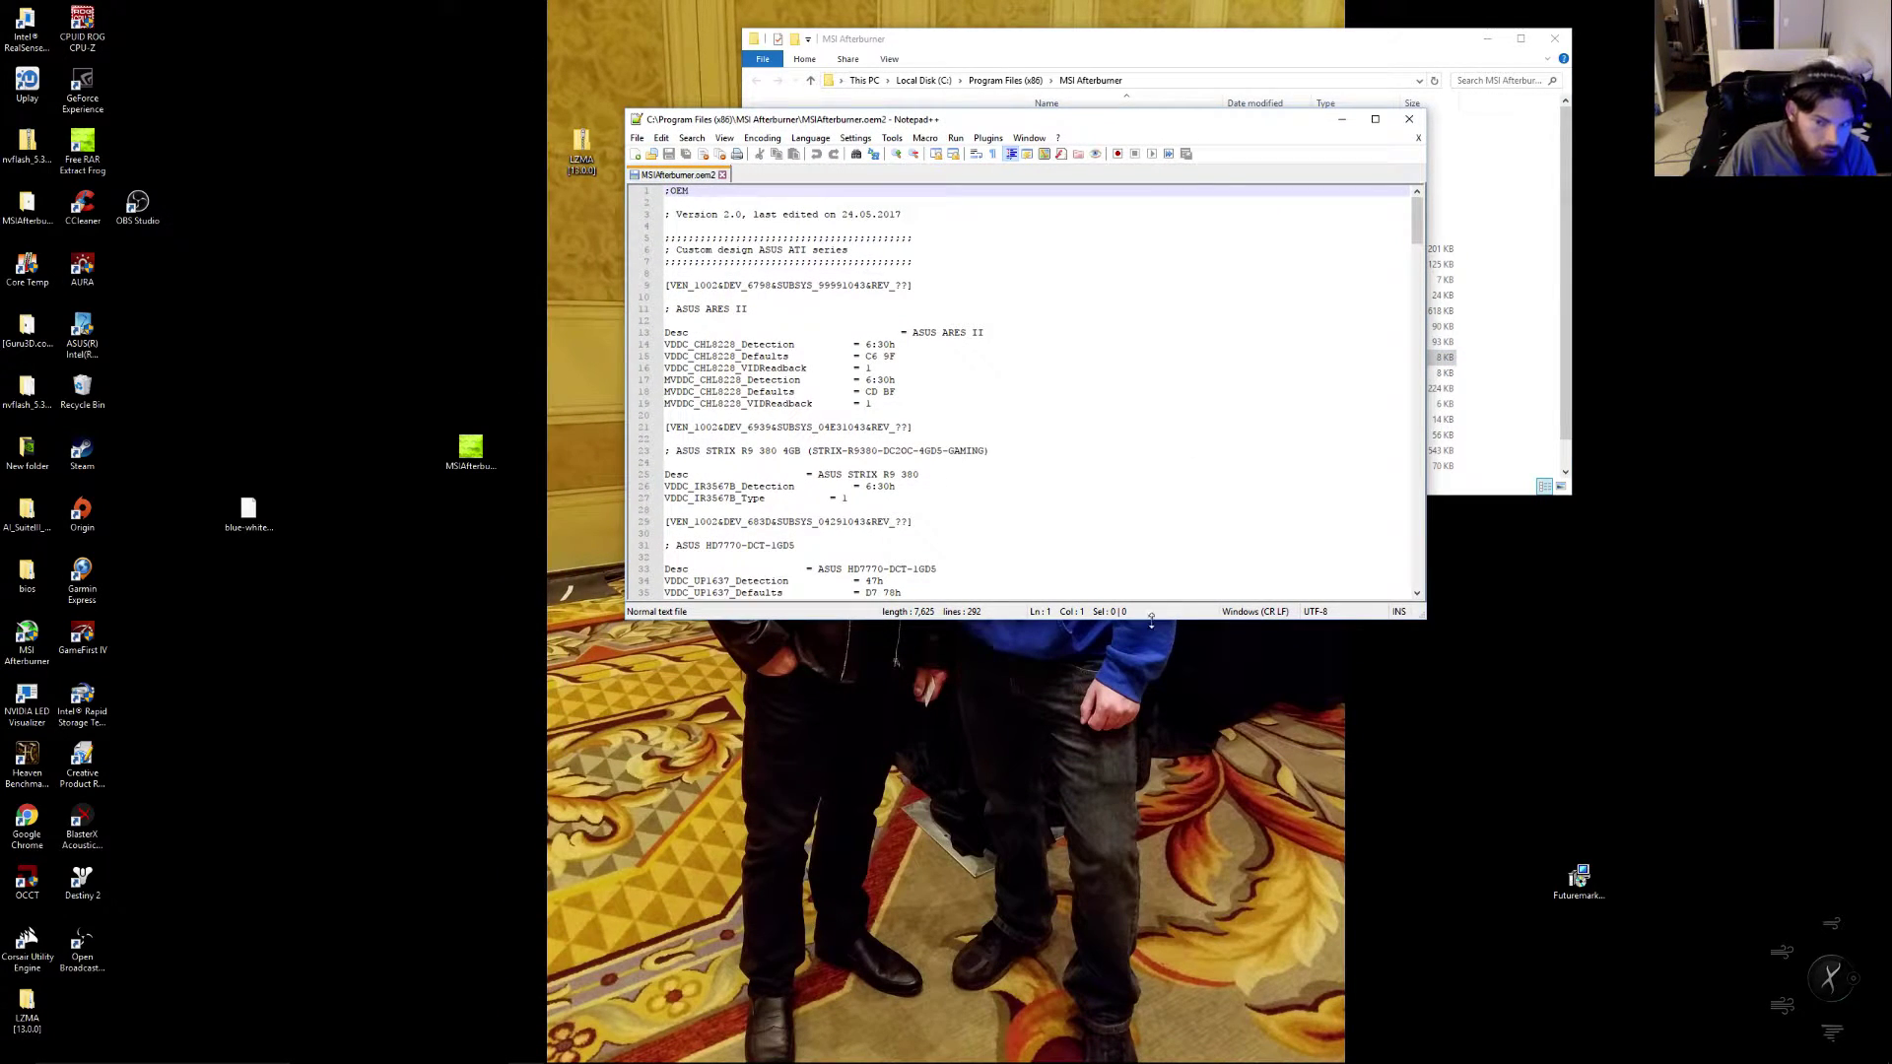
Enlarge the Notepad++ window, scroll through the file, place it left and minimize Explorer
{"action": "left_click_drag", "start_coordinate": [1151, 619], "coordinate": [1097, 1062]}
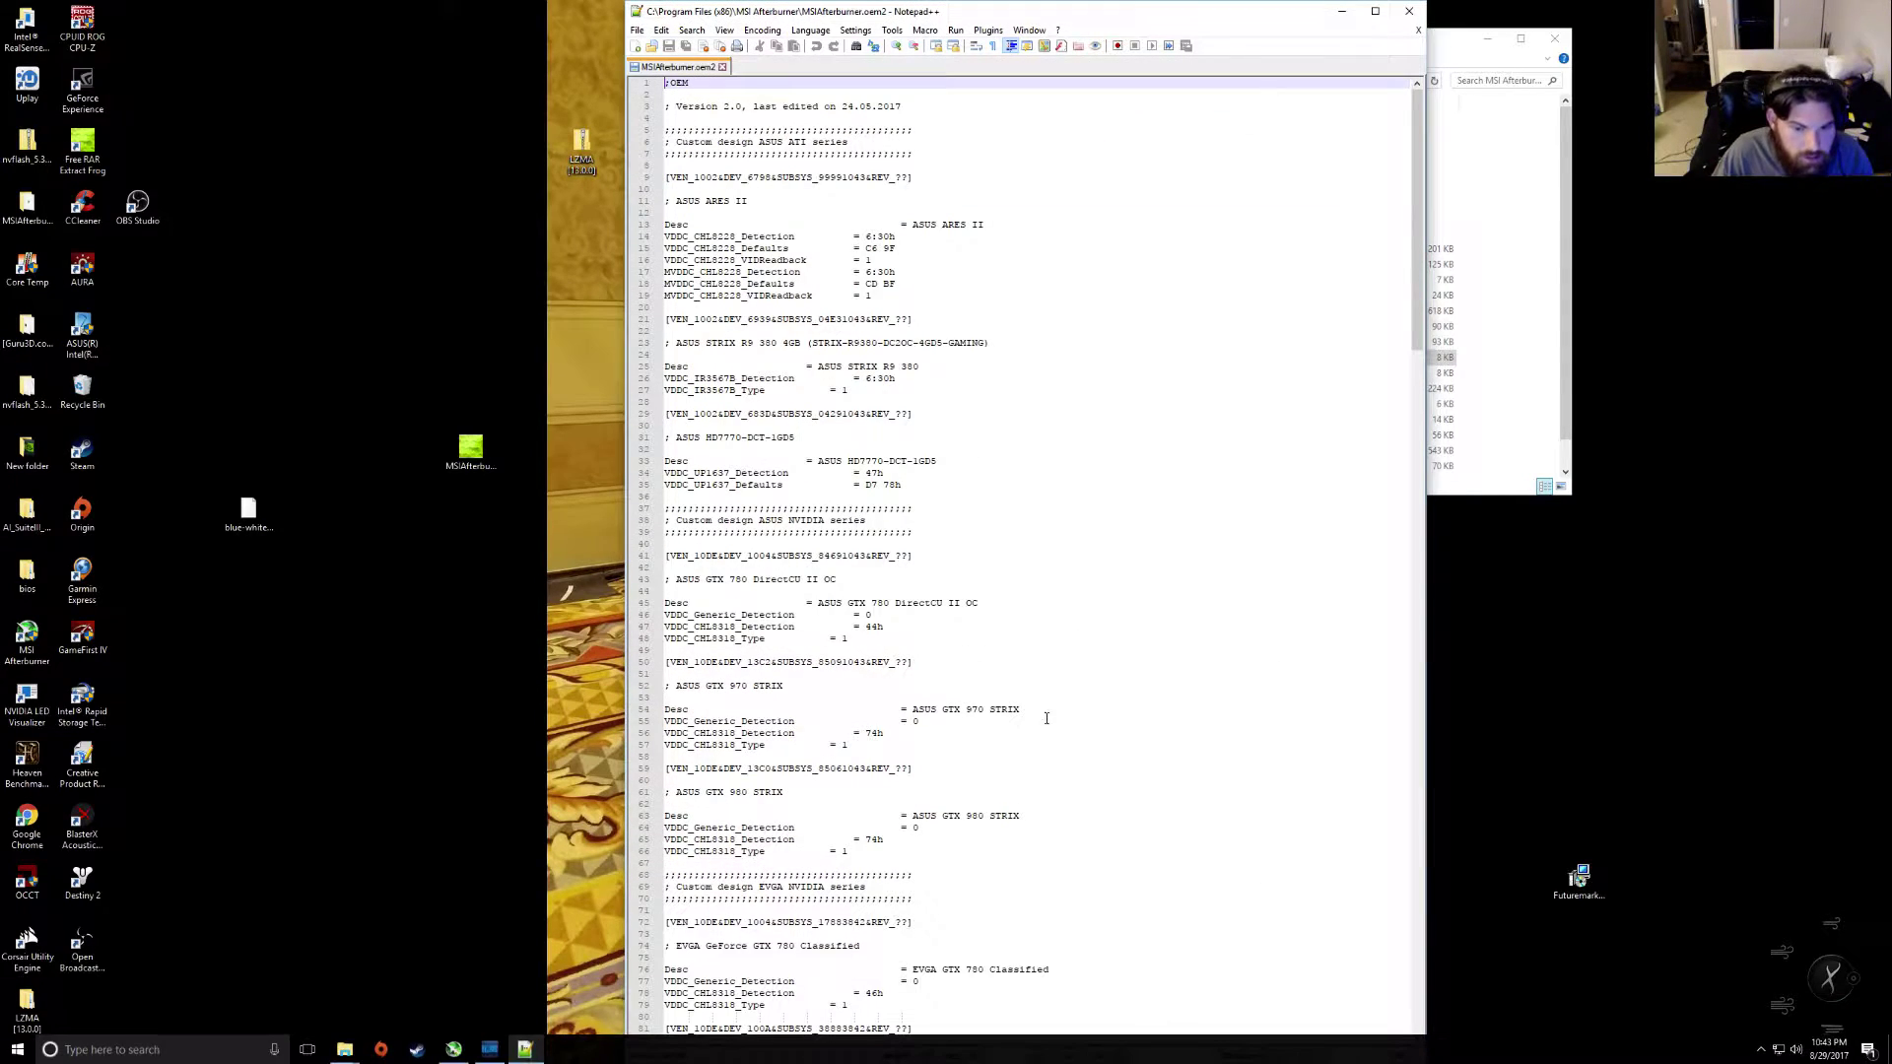
{"action": "scroll", "coordinate": [1019, 407], "scroll_direction": "down", "scroll_amount": 20}
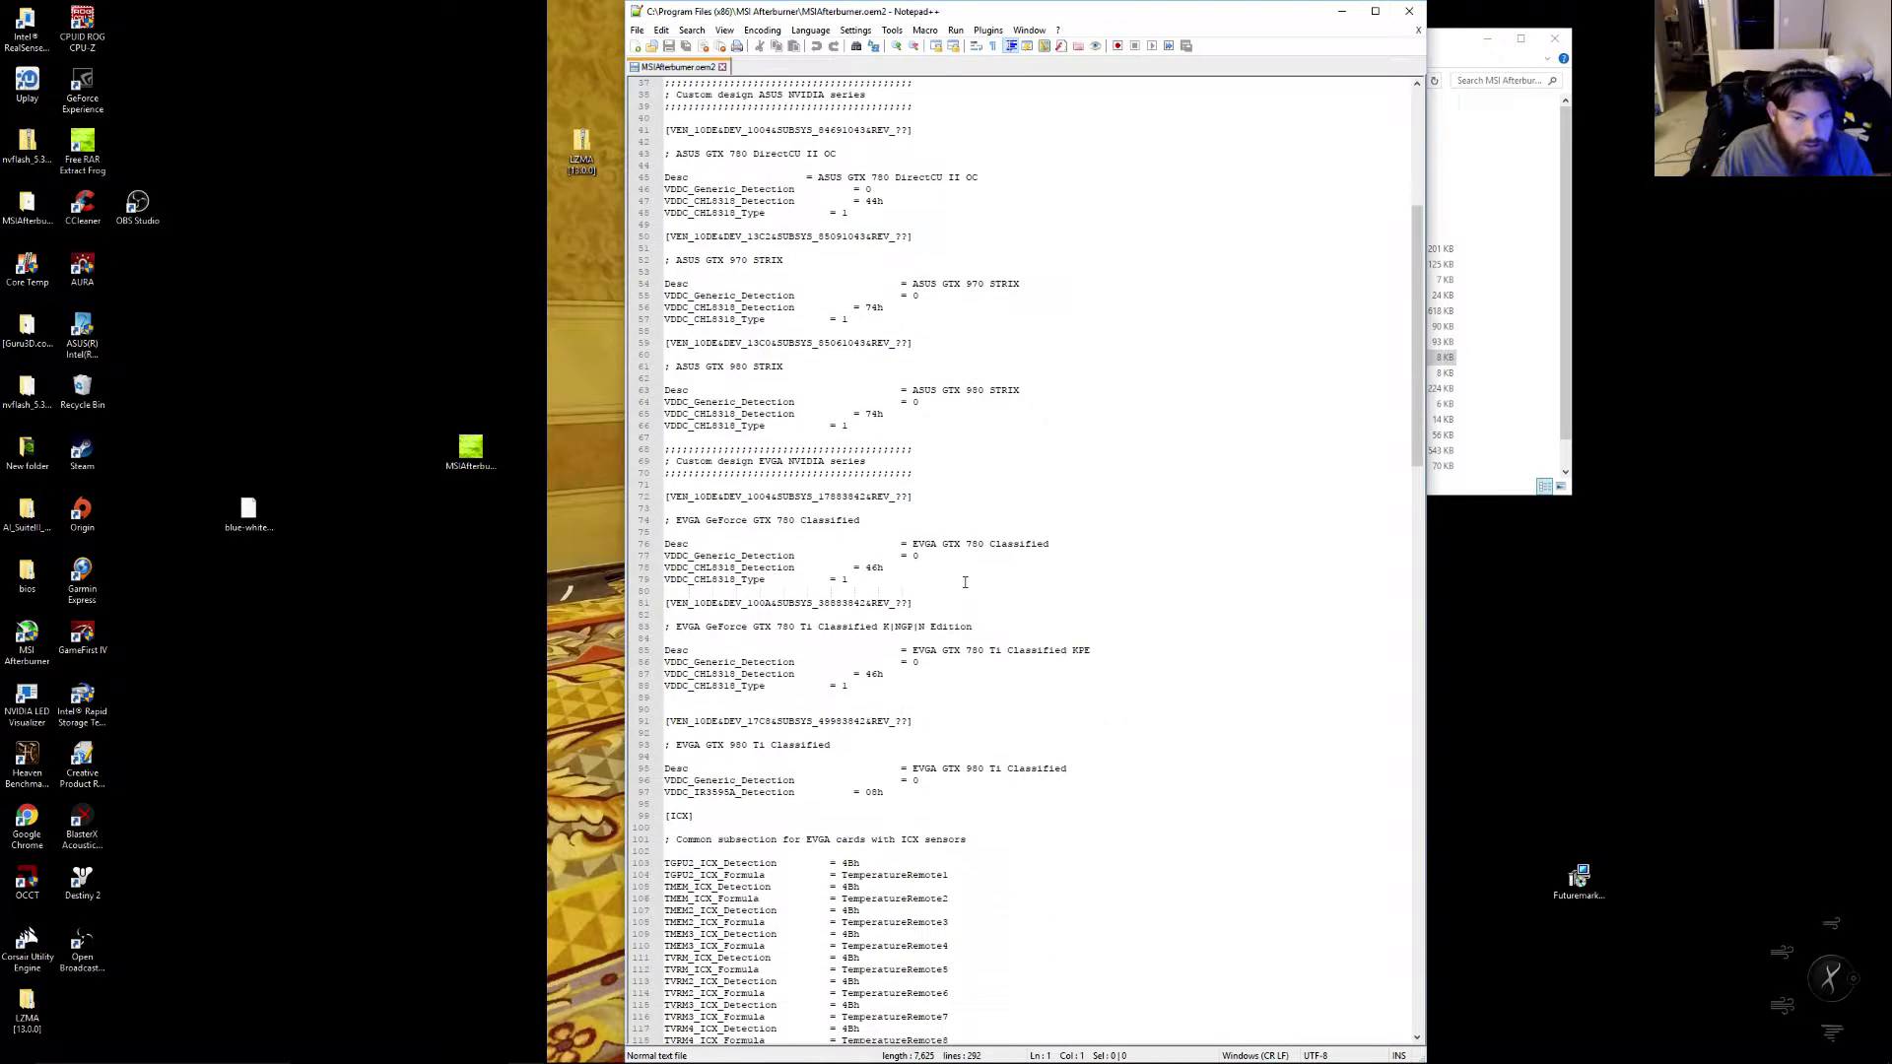
{"action": "scroll", "coordinate": [964, 585], "scroll_direction": "down", "scroll_amount": 20}
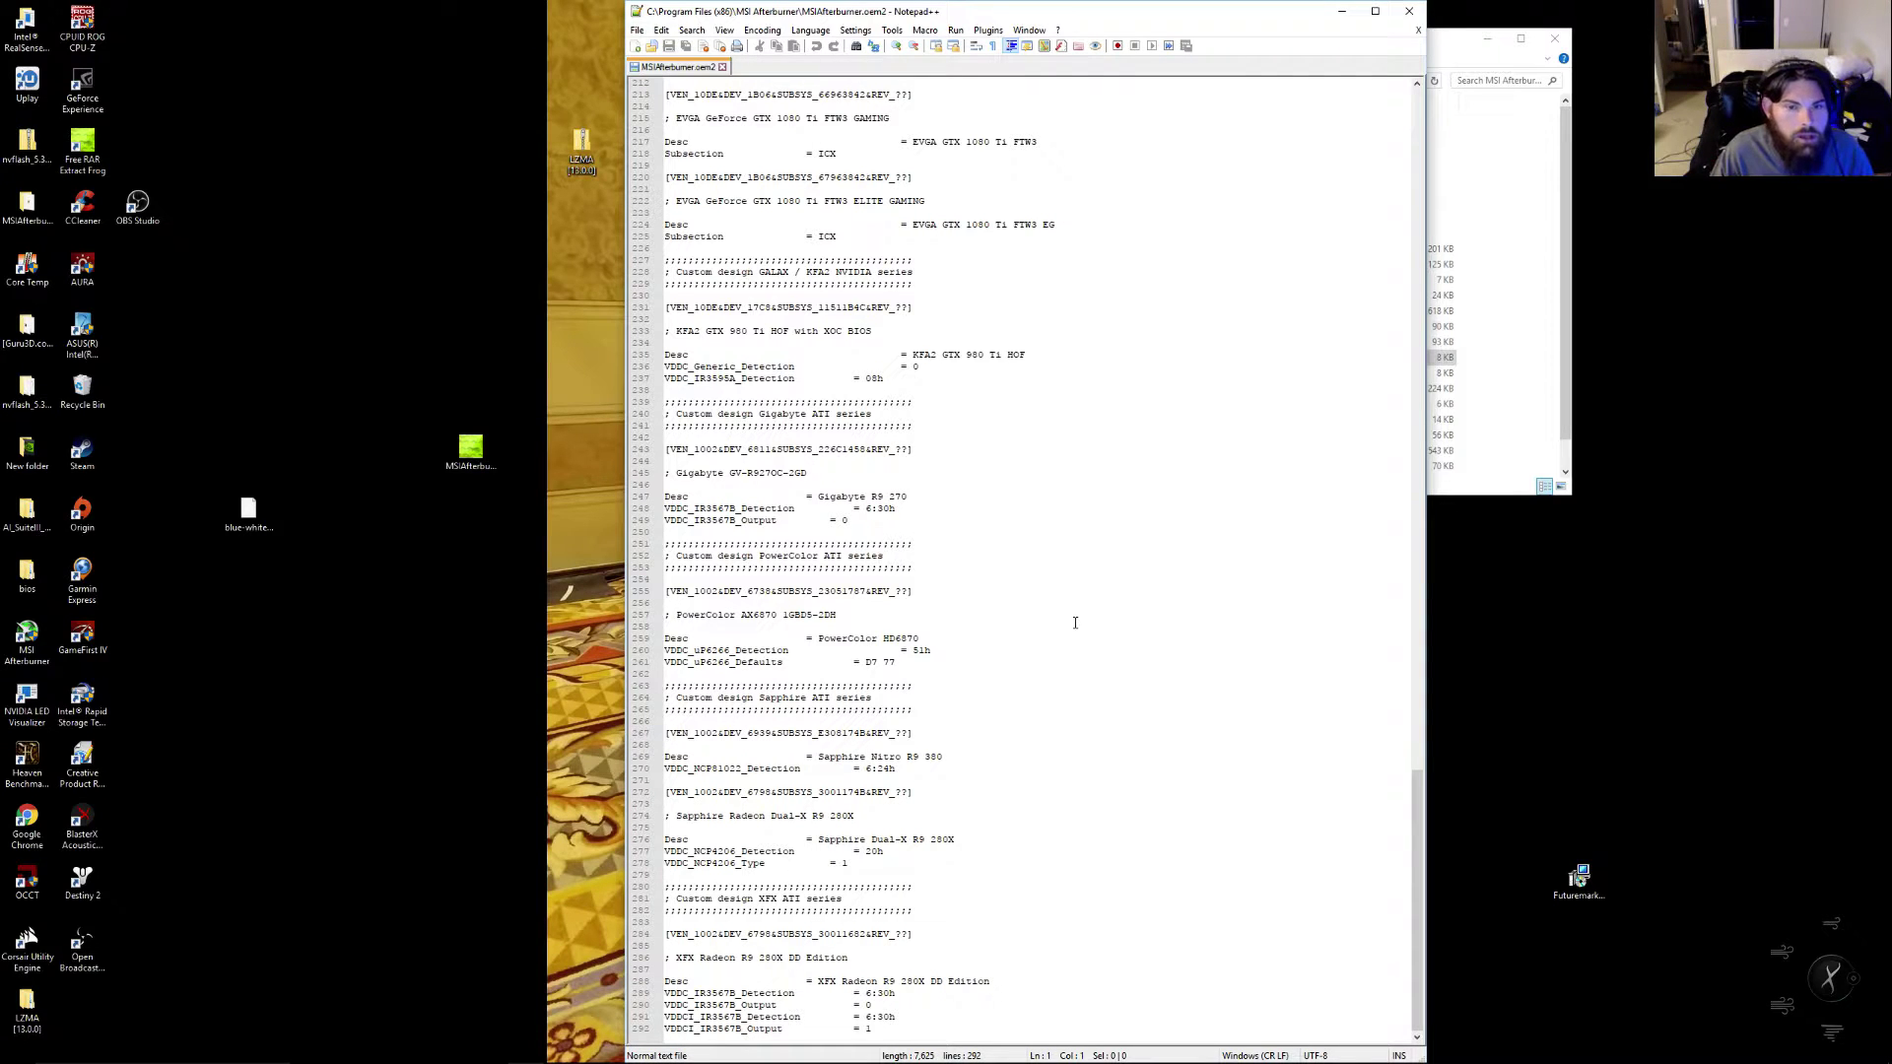
{"action": "left_click_drag", "start_coordinate": [1129, 15], "coordinate": [305, 210]}
{"action": "left_click", "coordinate": [1488, 39]}
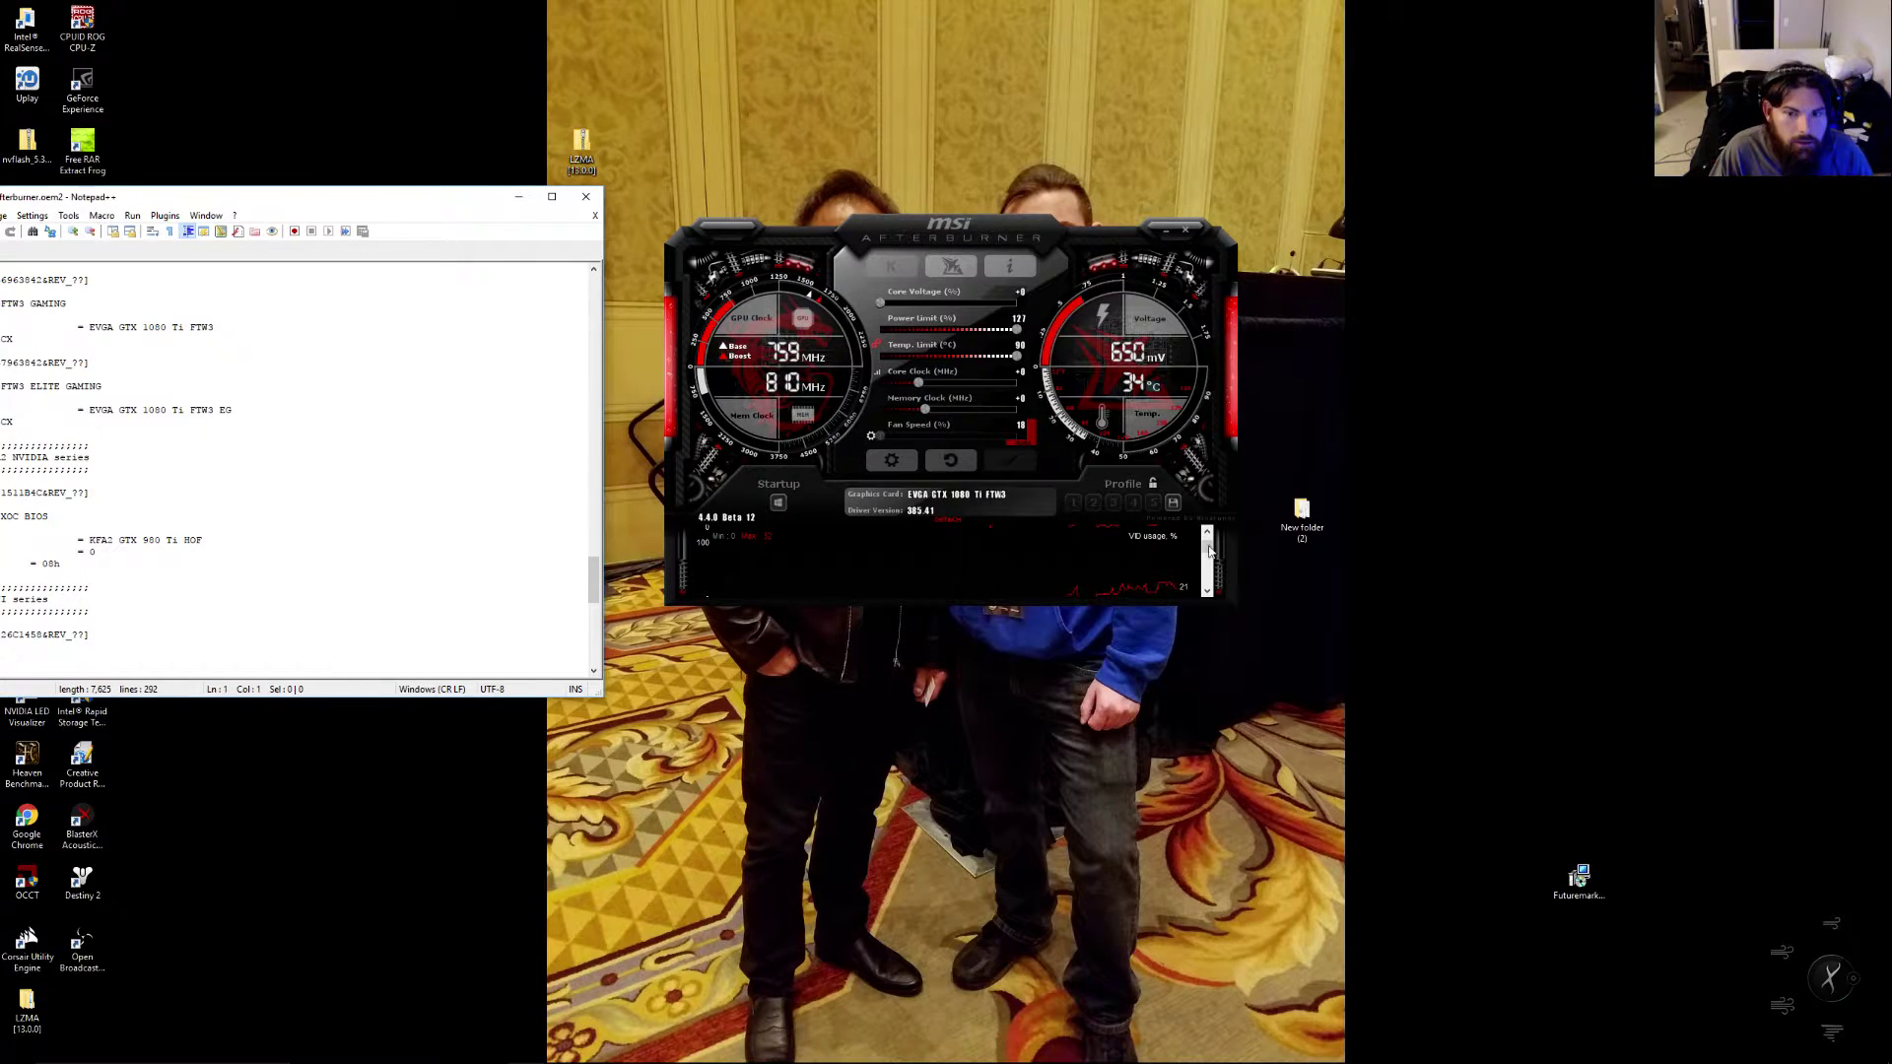
Open Afterburner's Information window and select the start of the GPU's GUID value
{"action": "left_click", "coordinate": [1010, 268]}
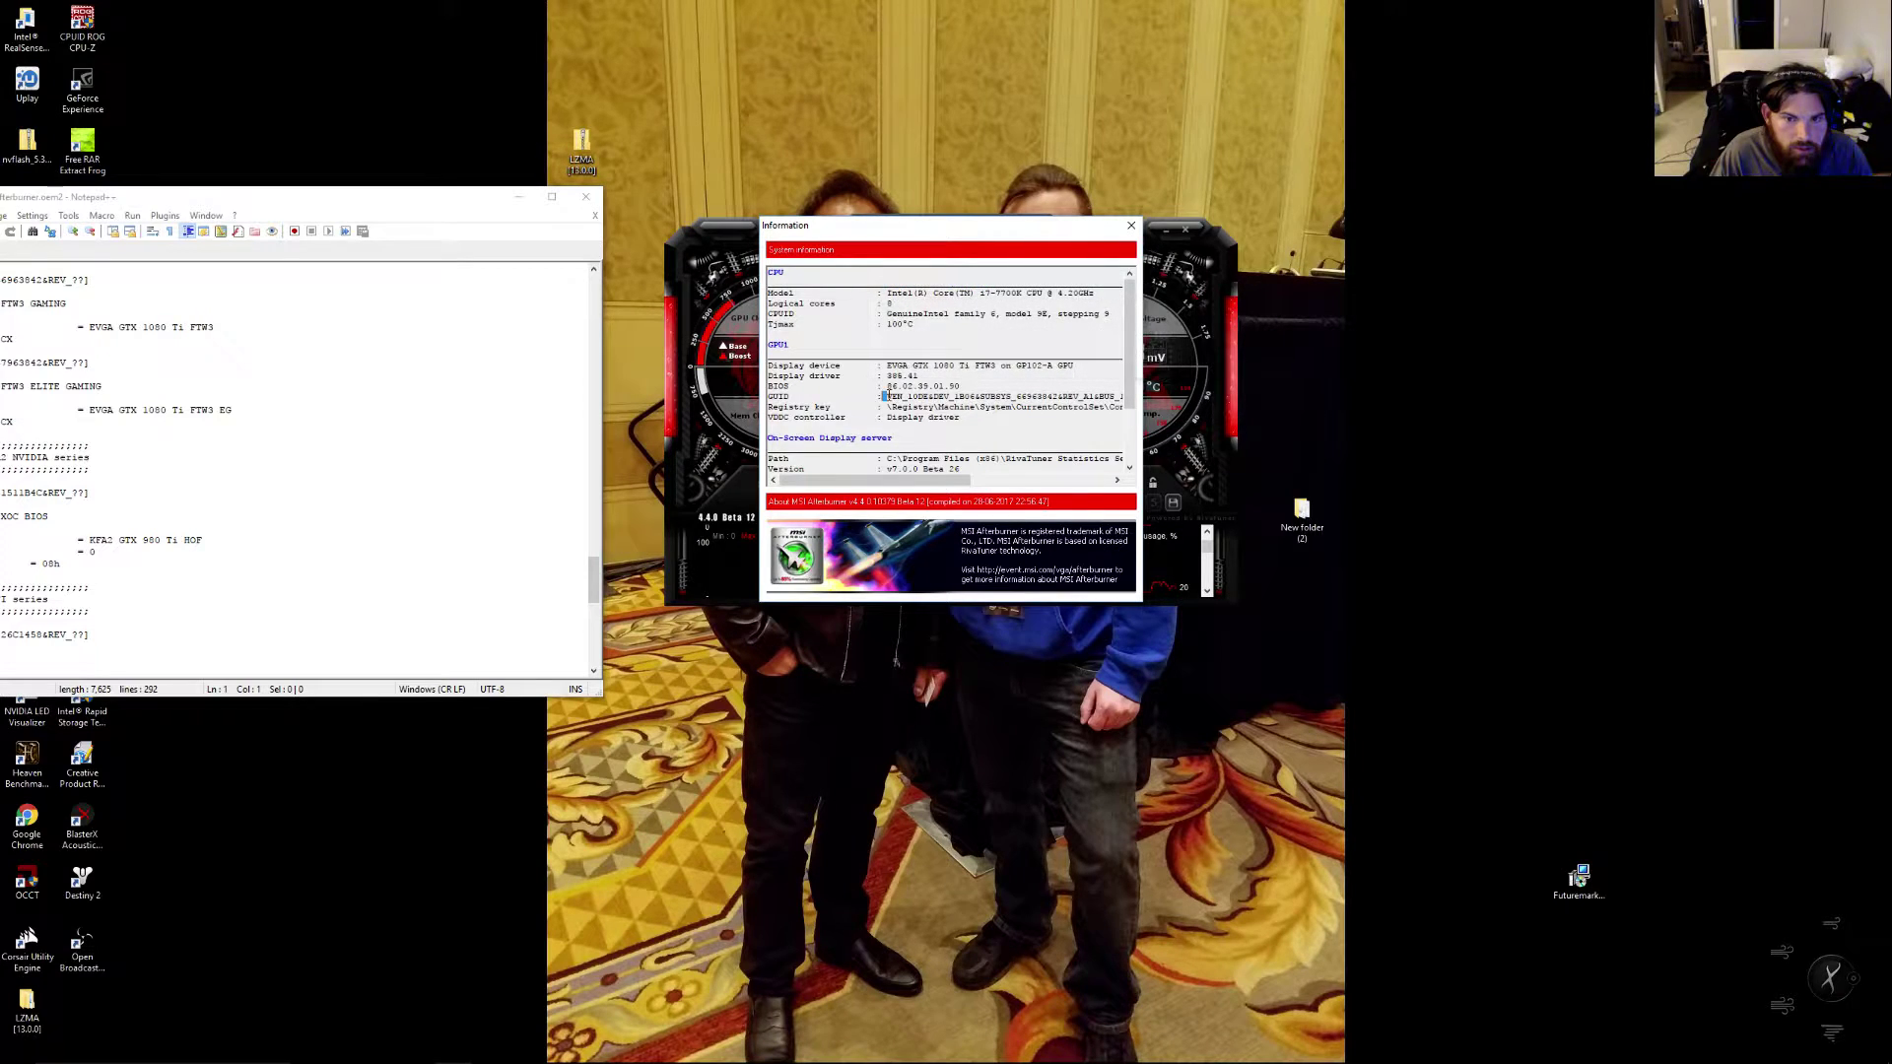
{"action": "left_click_drag", "start_coordinate": [884, 397], "coordinate": [1016, 395]}
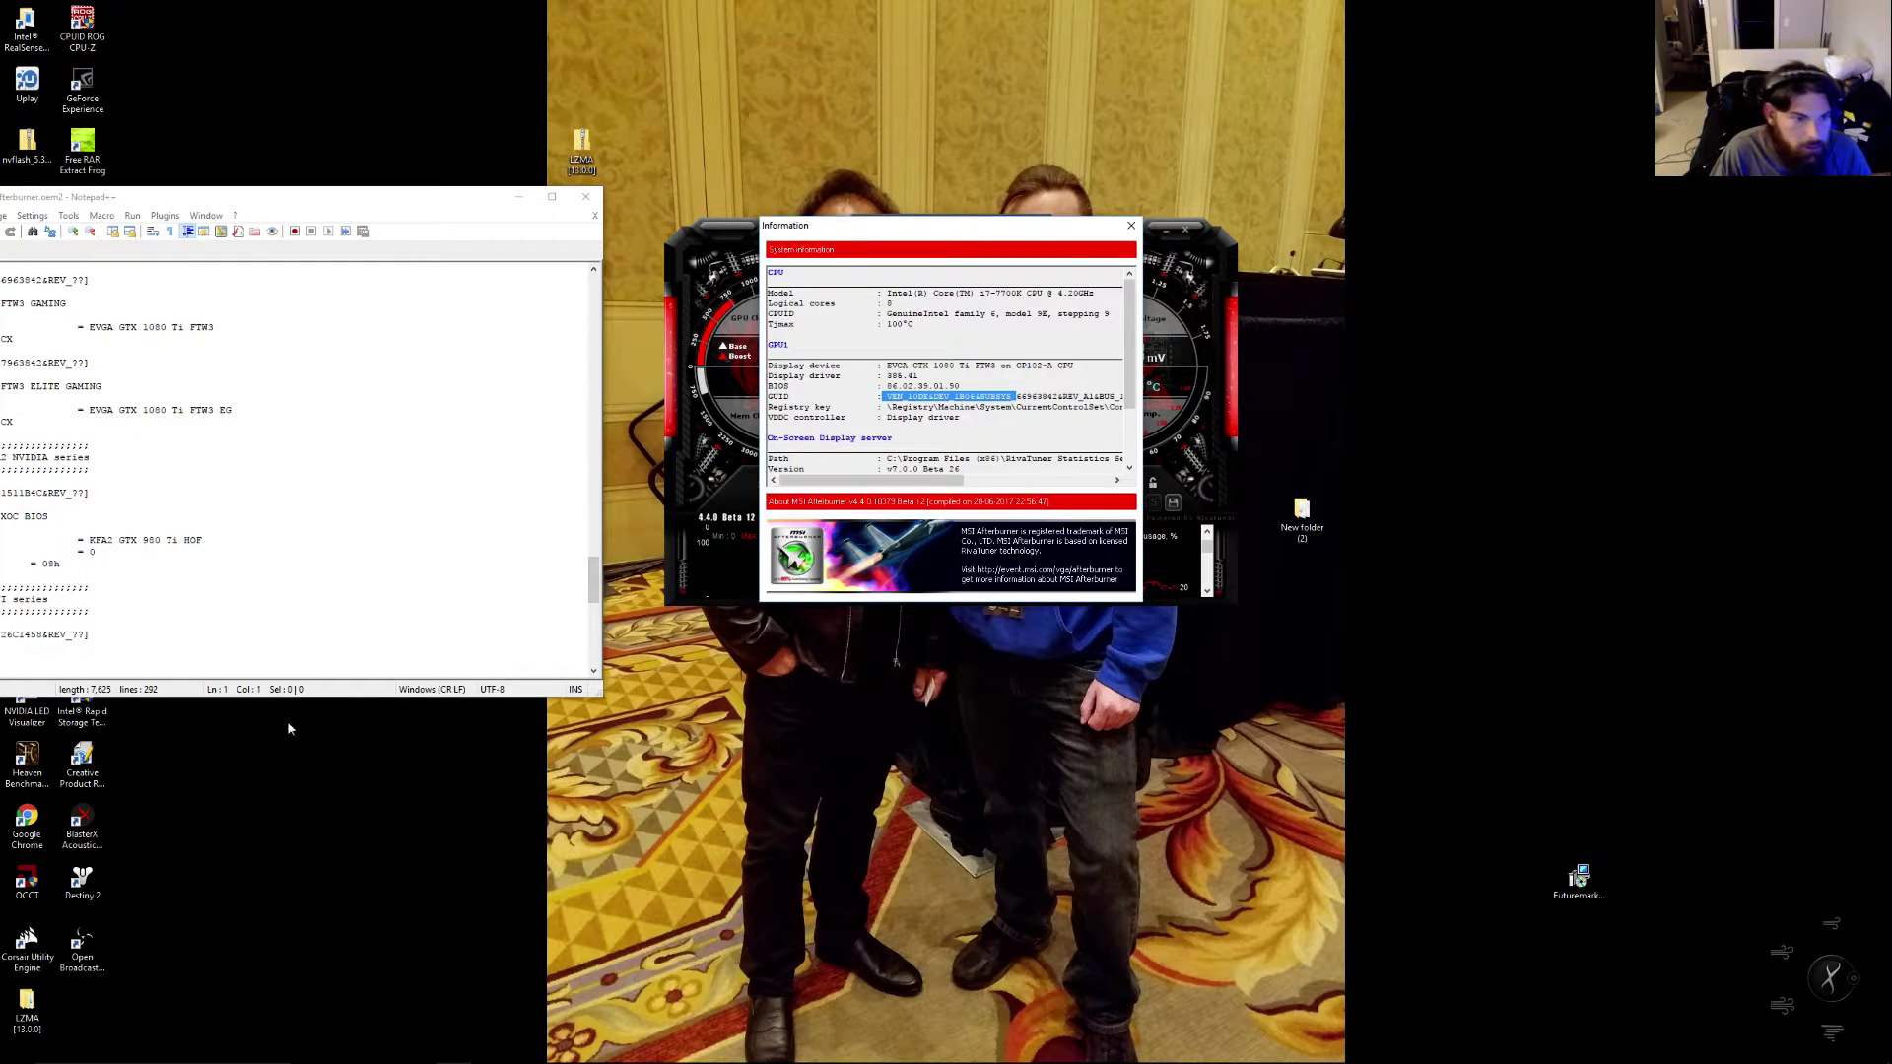
{"action": "left_click_drag", "start_coordinate": [345, 204], "coordinate": [550, 101]}
{"action": "scroll", "coordinate": [242, 418], "scroll_direction": "down", "scroll_amount": 9}
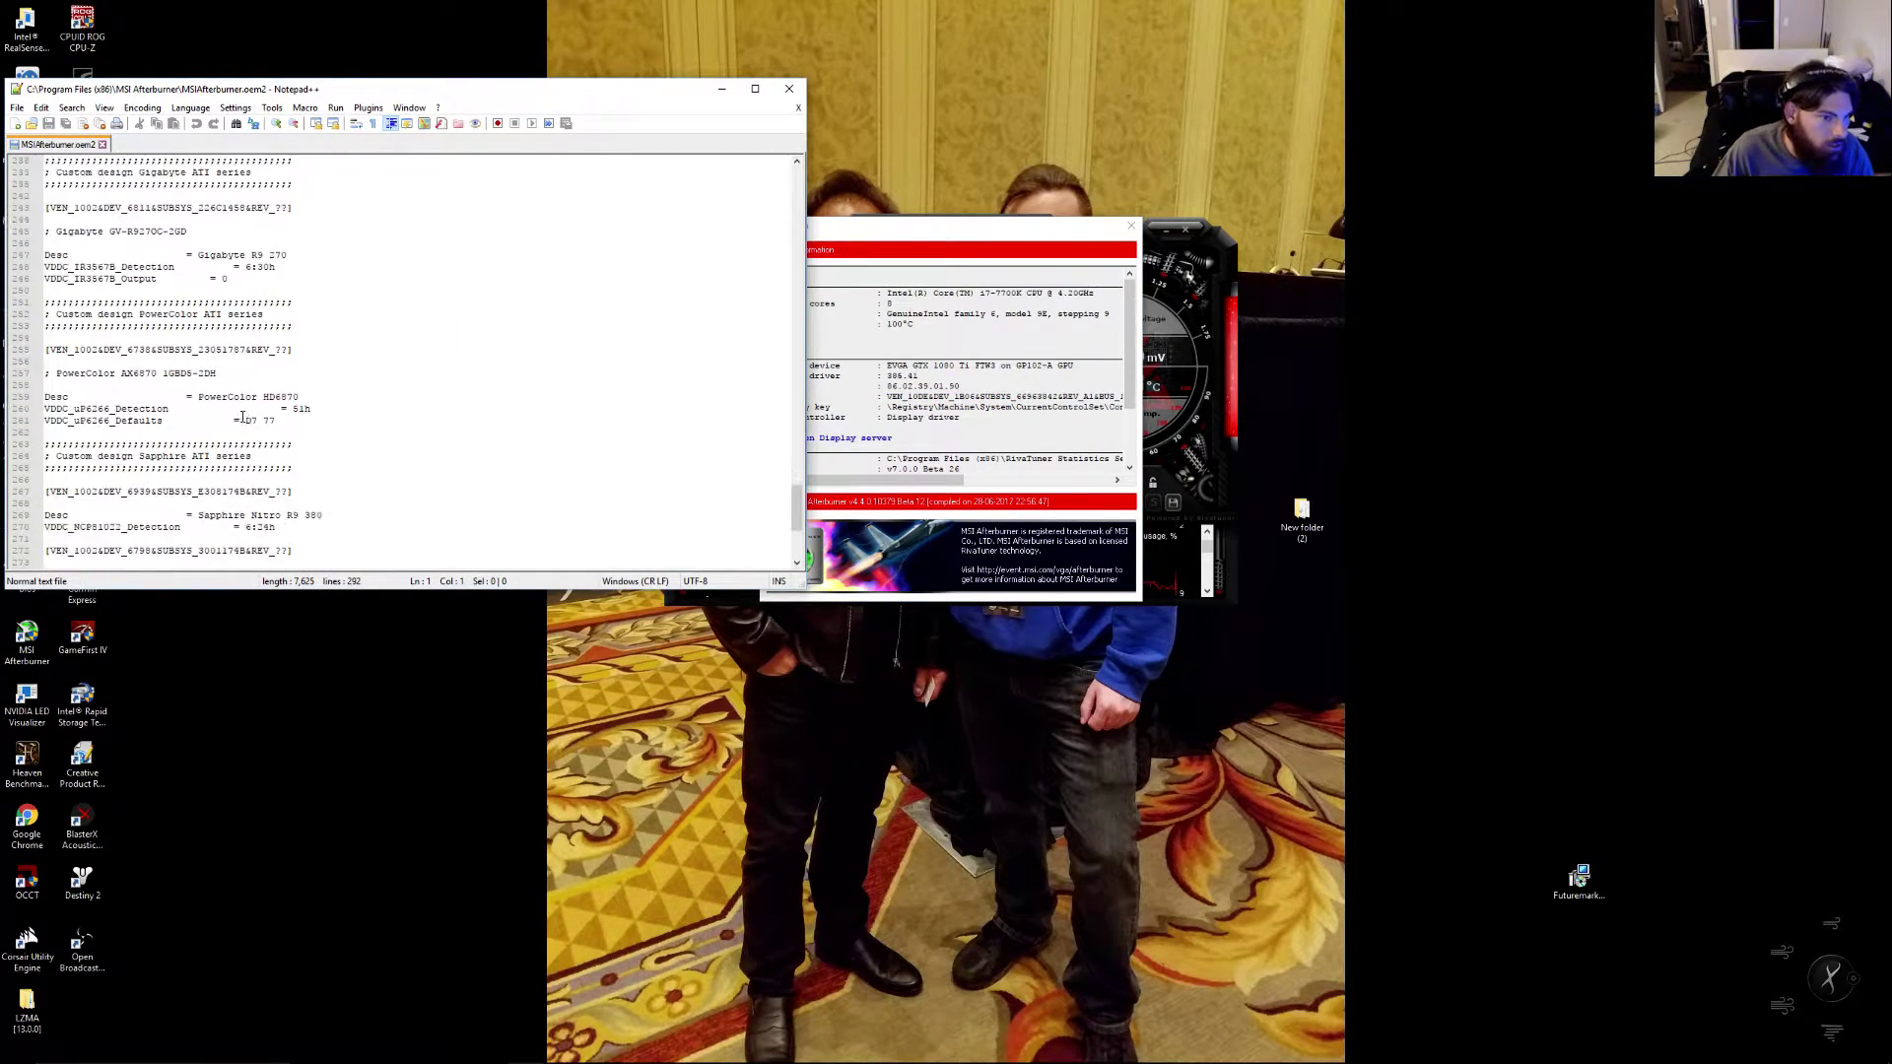
Add a '#1080 Ti' line after line 292 with an empty line below it
{"action": "scroll", "coordinate": [243, 417], "scroll_direction": "down", "scroll_amount": 7}
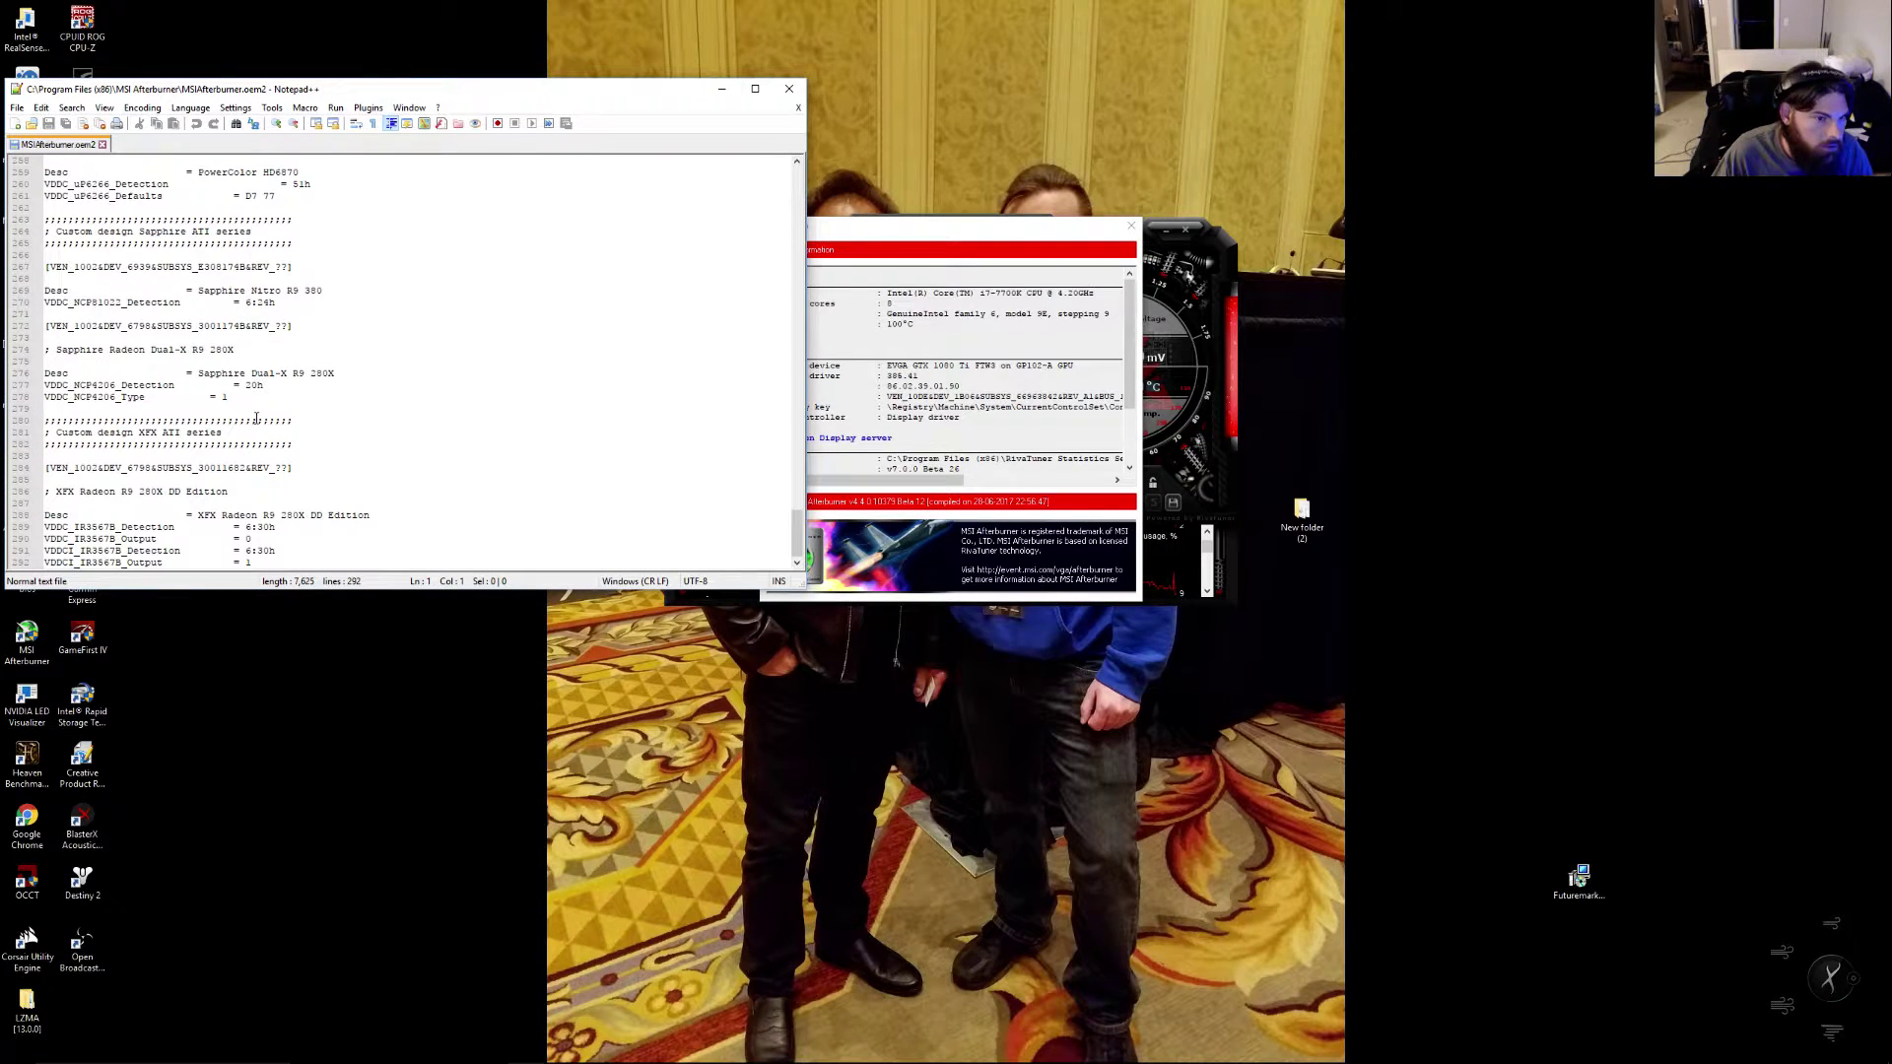
{"action": "left_click", "coordinate": [303, 553]}
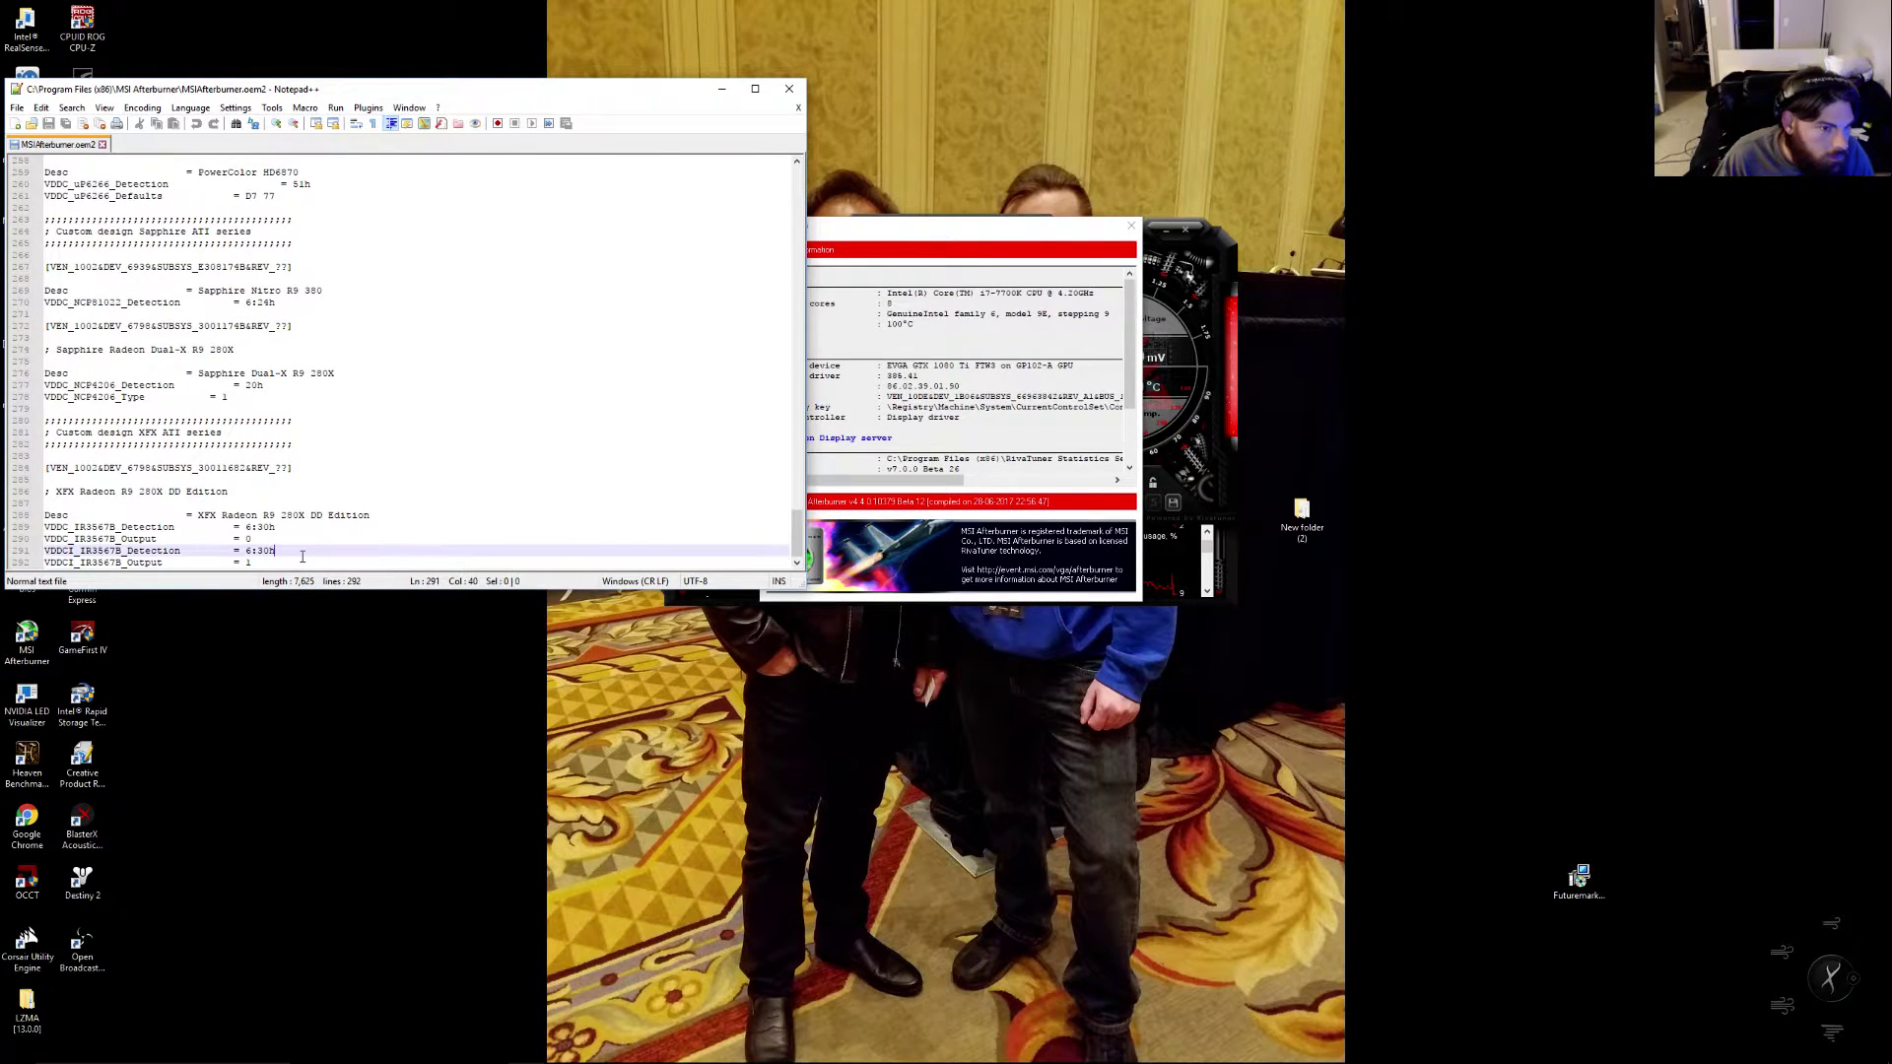
{"action": "left_click", "coordinate": [310, 562]}
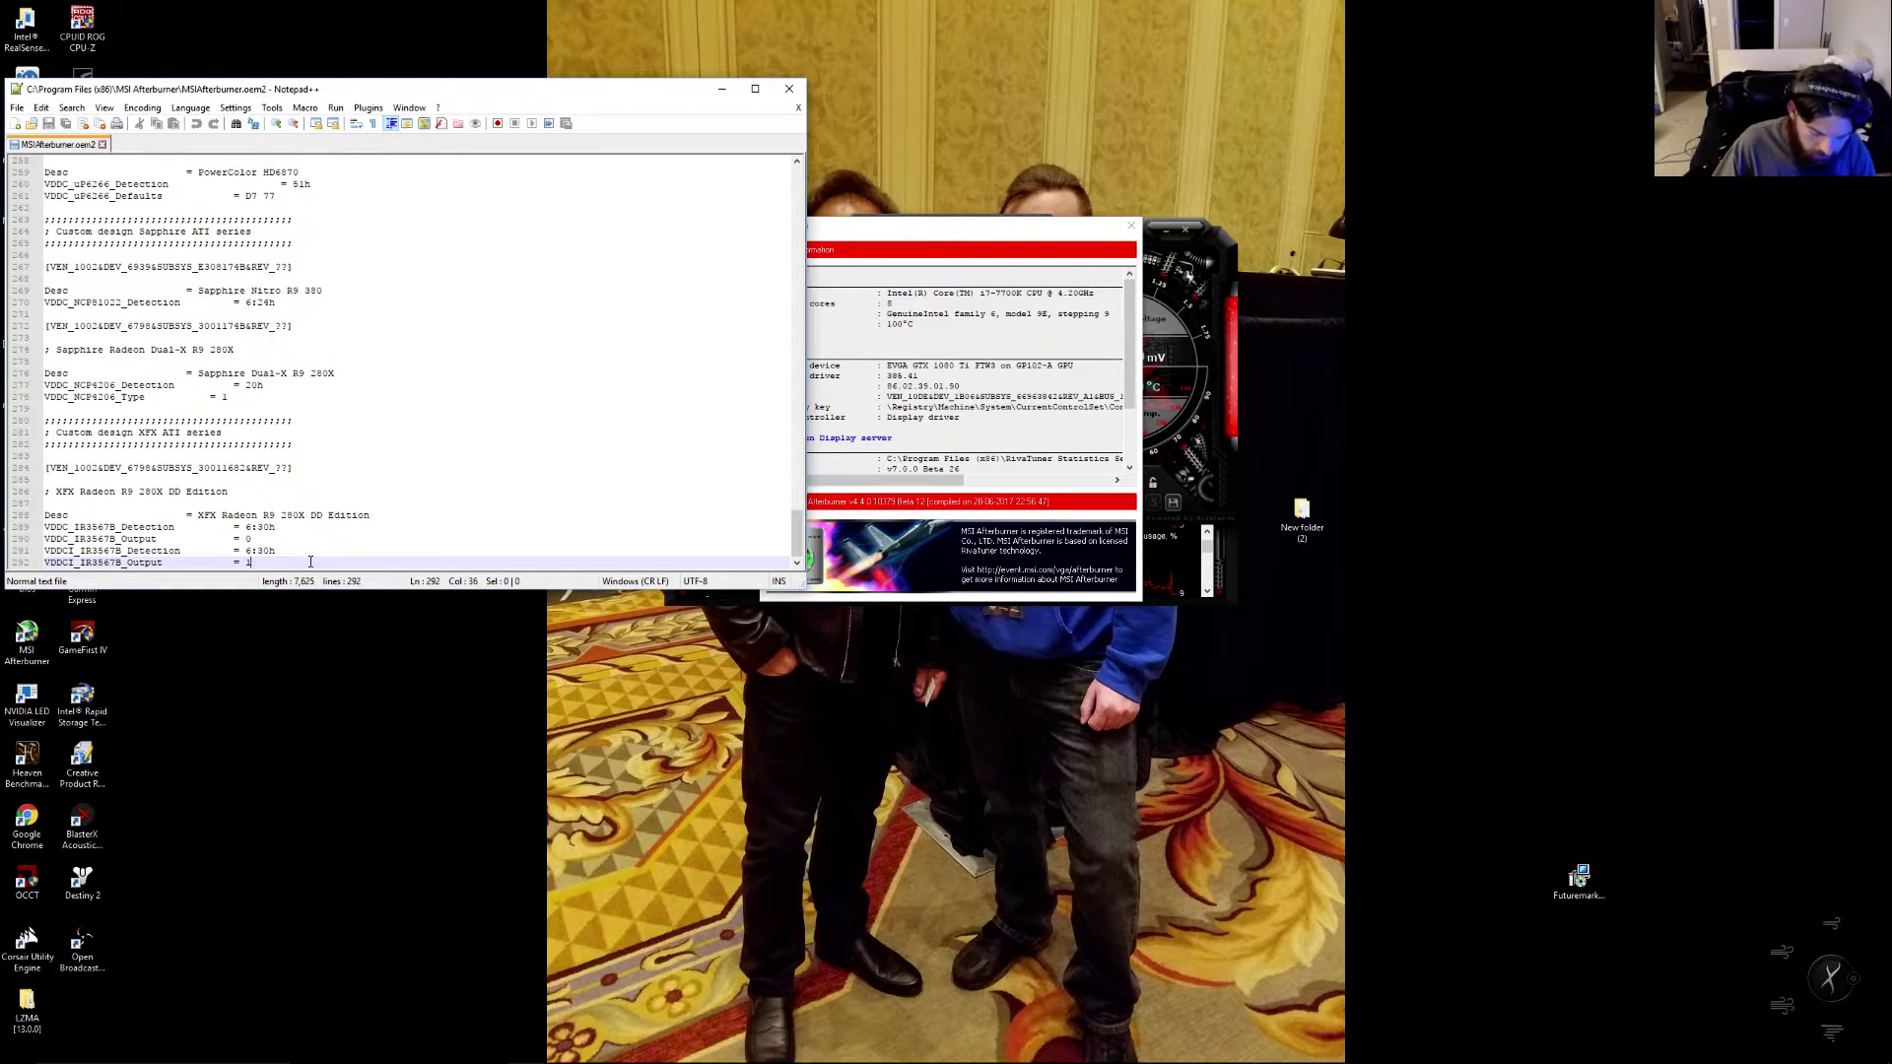
{"action": "key", "text": "Return"}
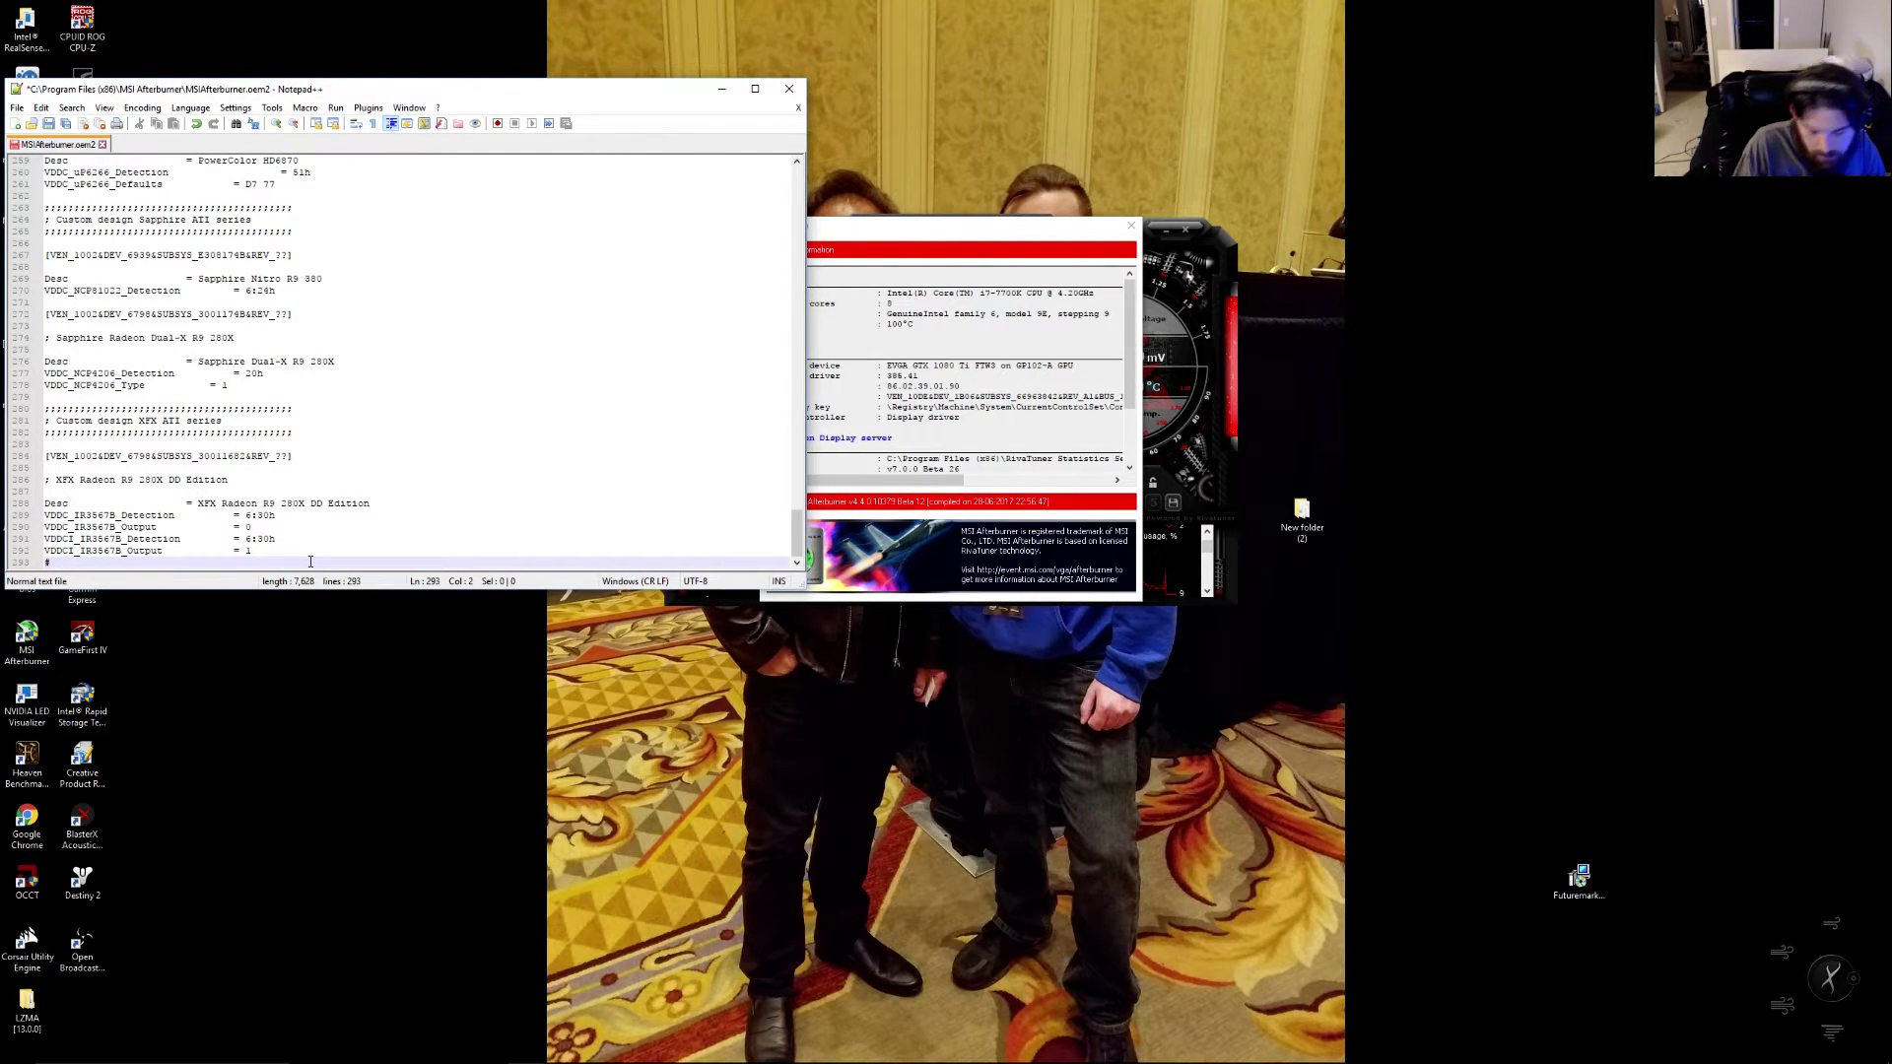
{"action": "type", "text": "10"}
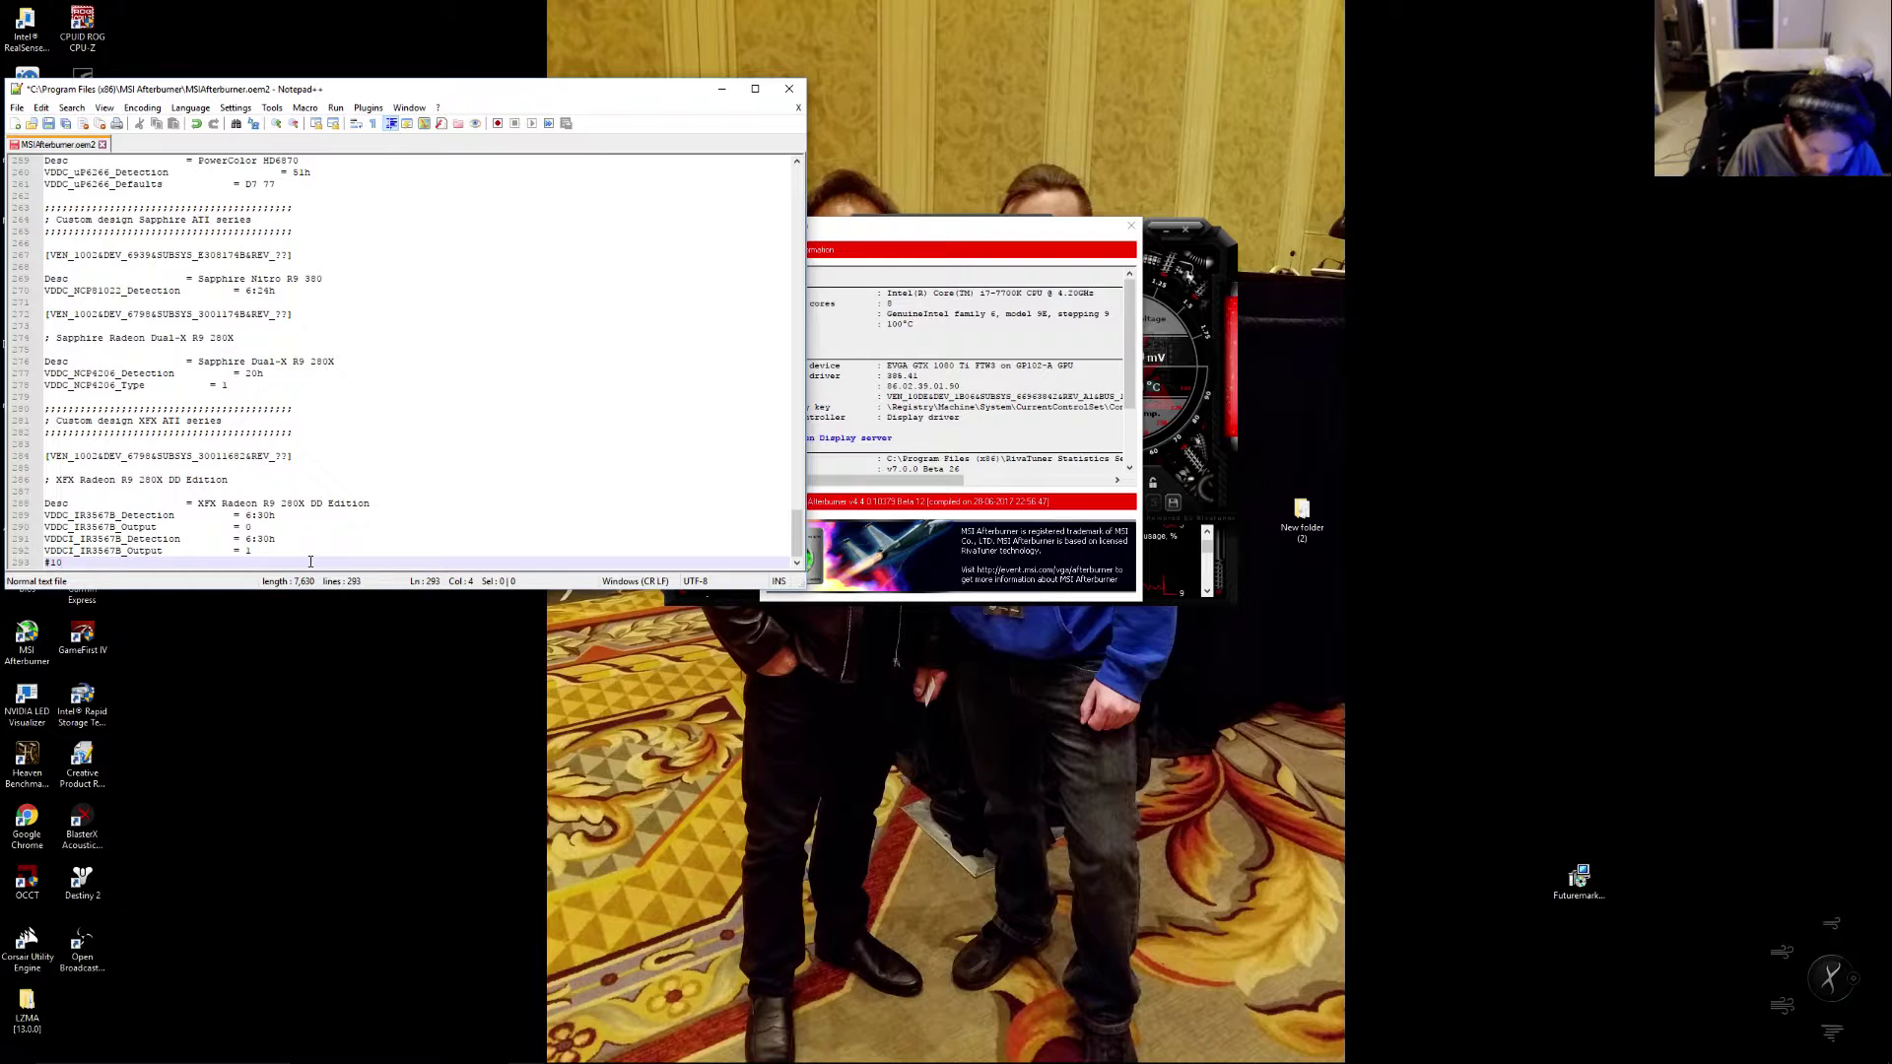
{"action": "type", "text": "80 Ti"}
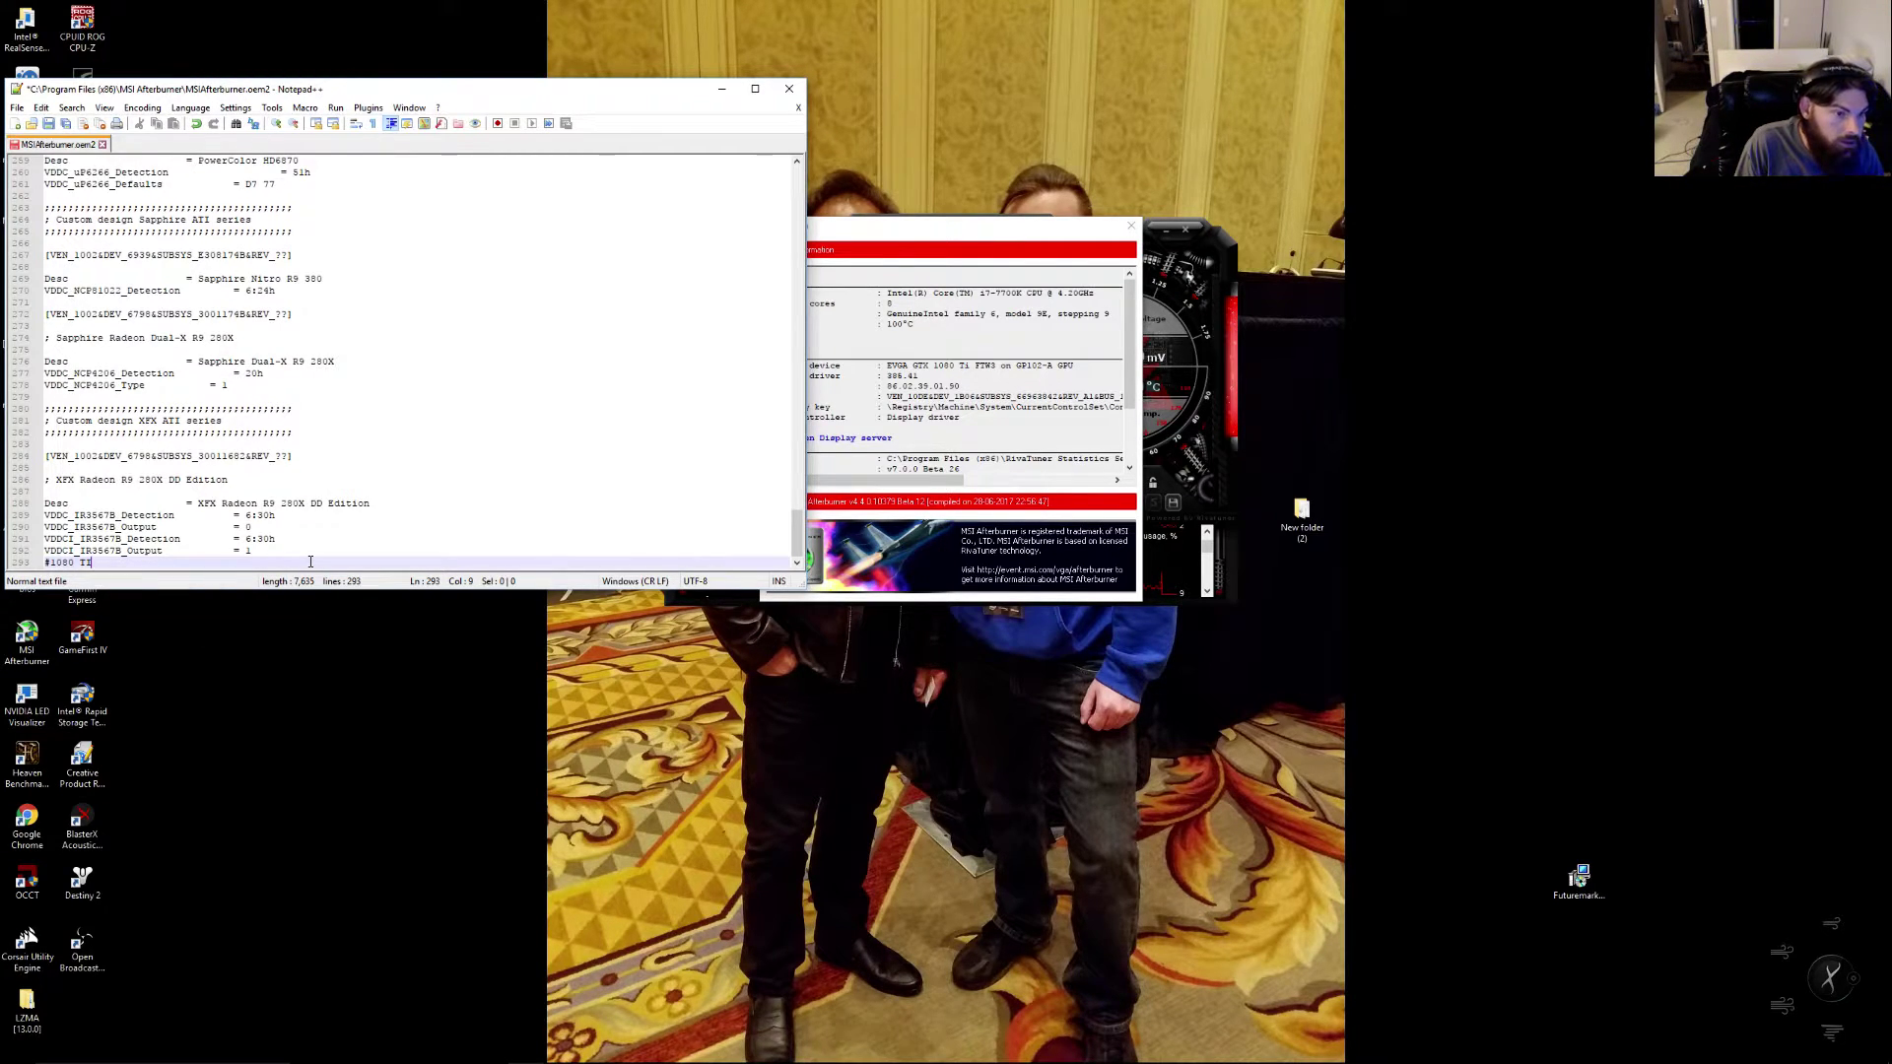
{"action": "key", "text": "Return"}
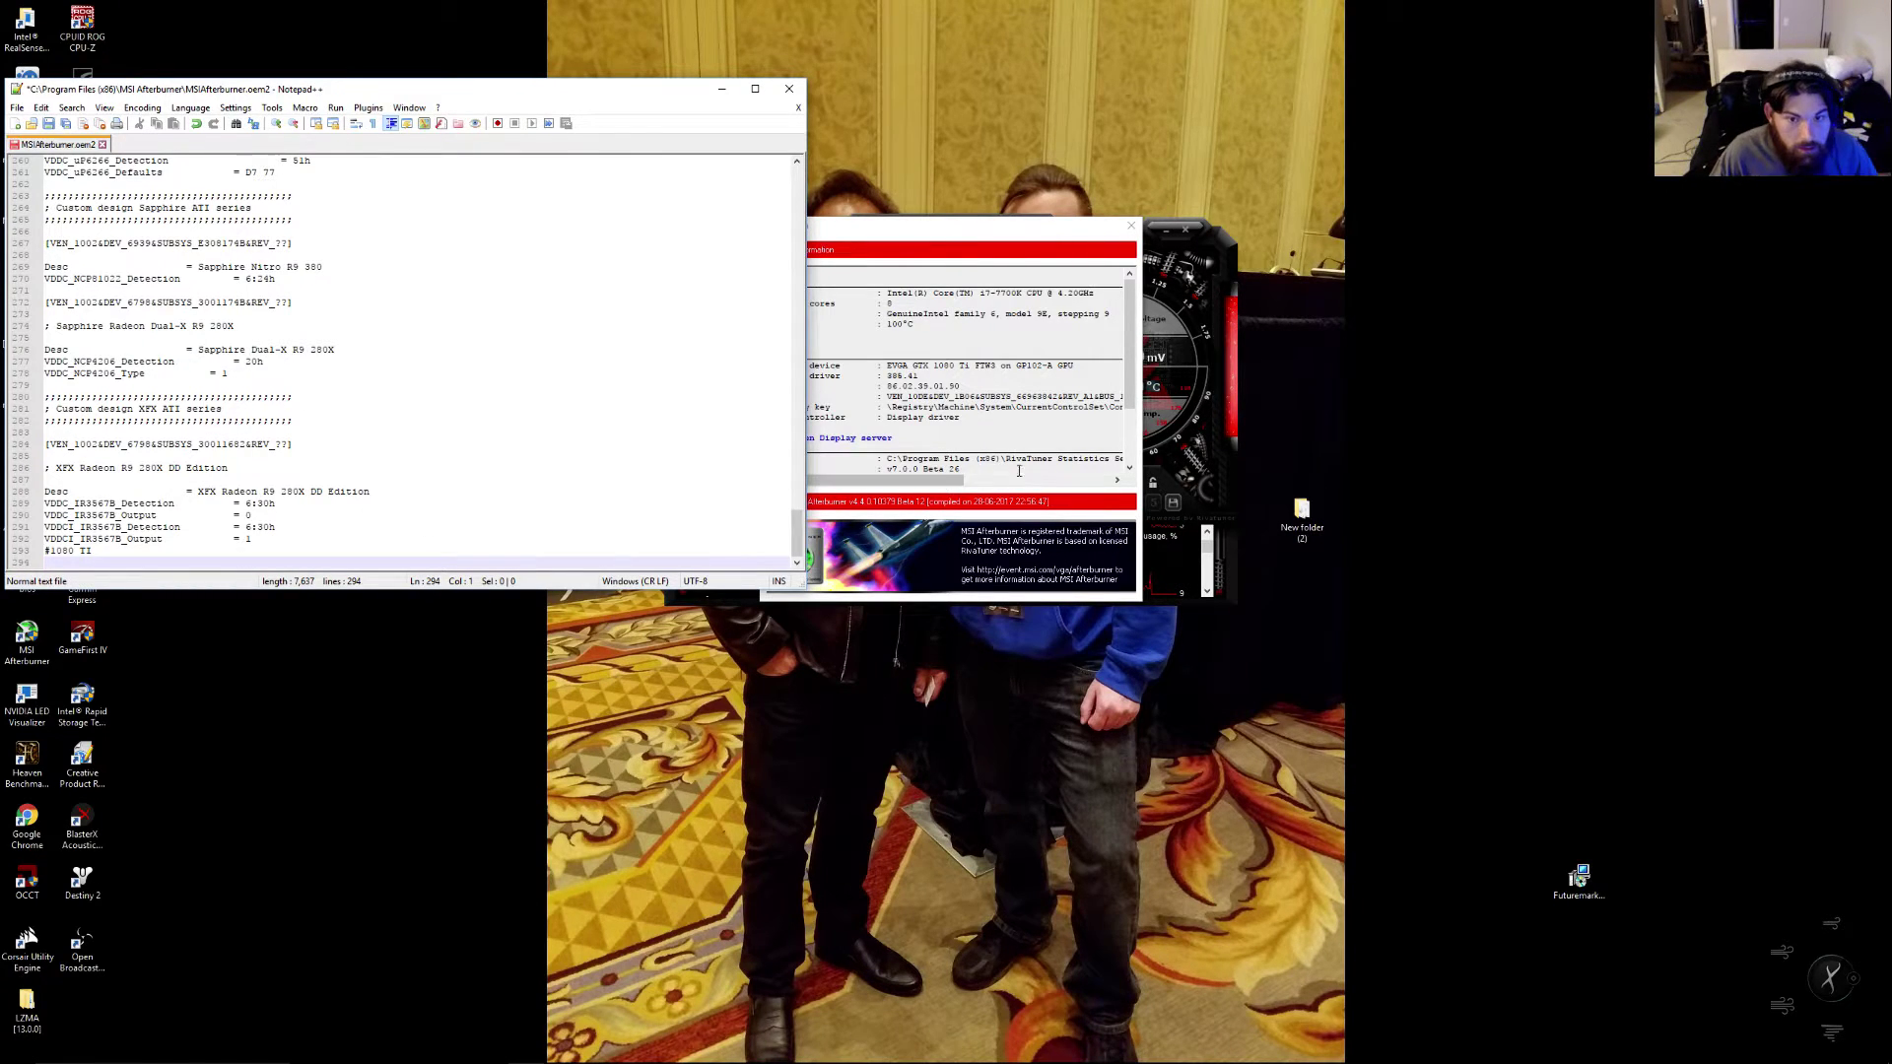
Copy the card's VEN_10DE&DEV_1B06&SUBSYS hardware ID from the Information window
{"action": "double_click", "coordinate": [897, 400]}
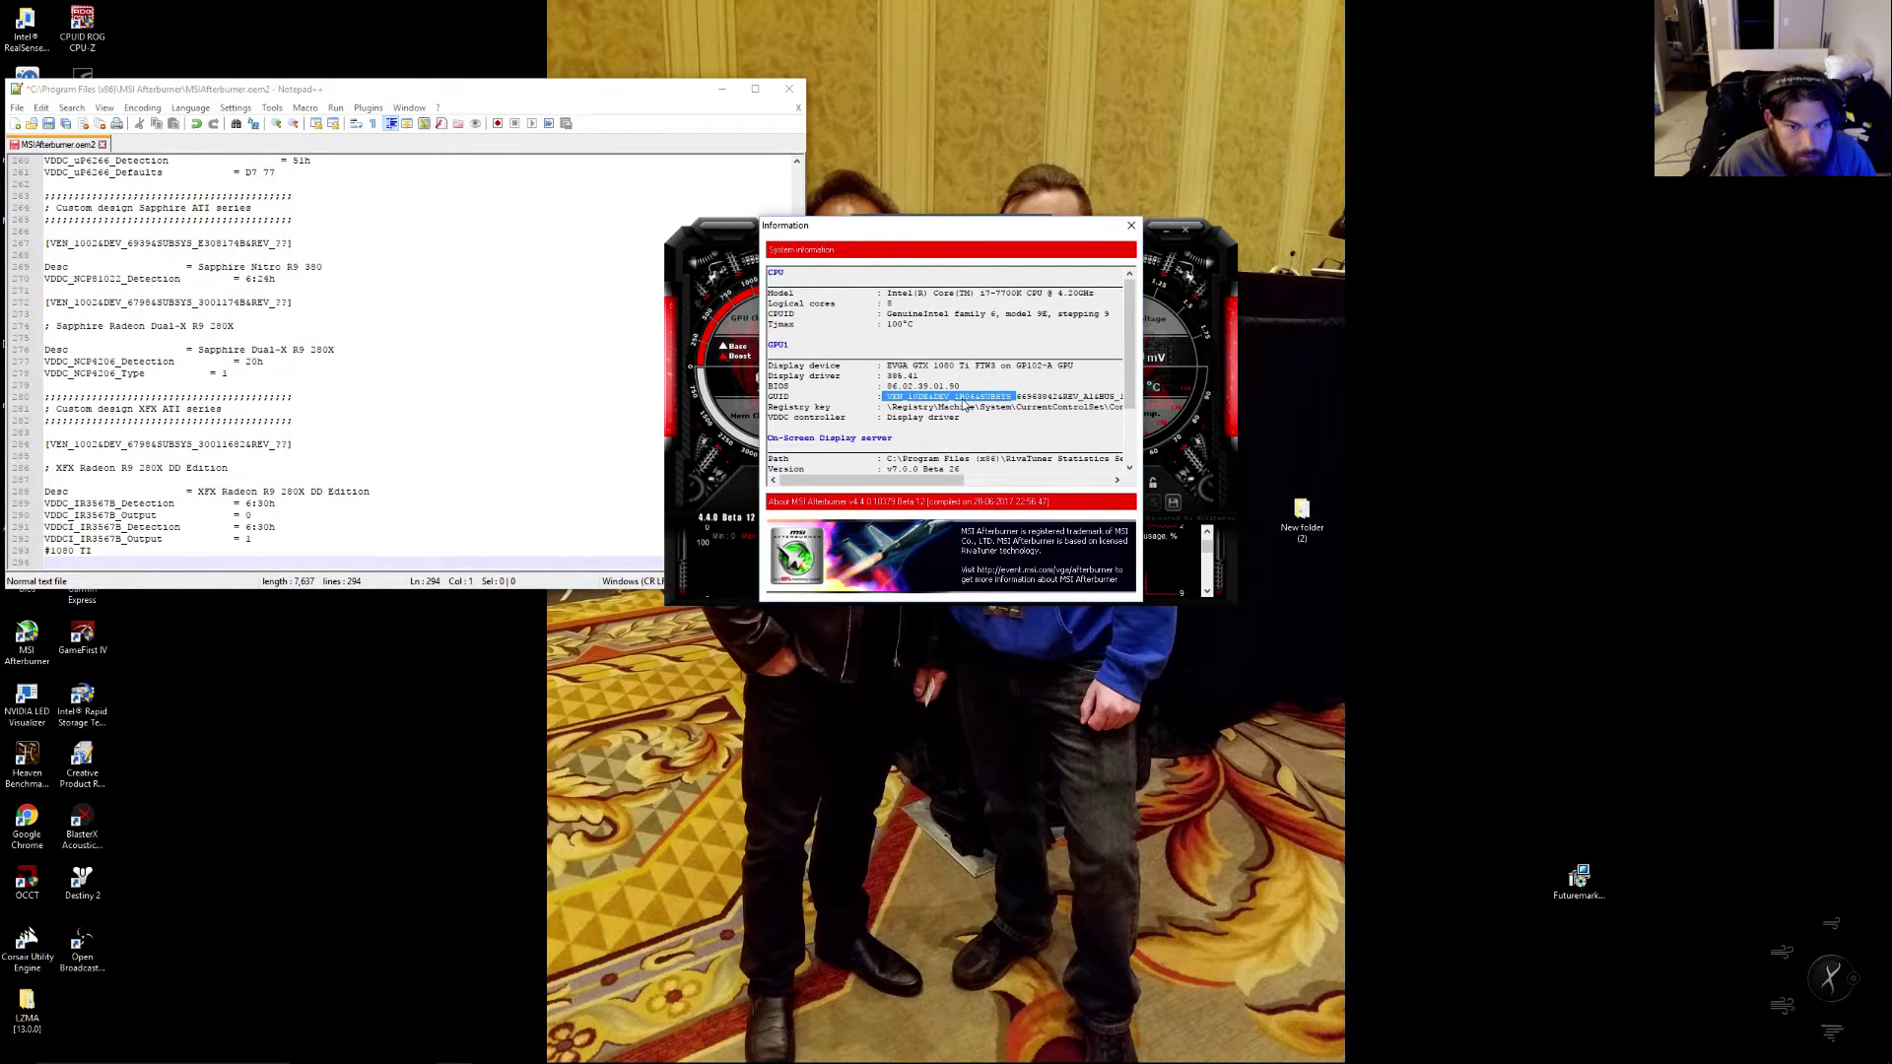
{"action": "left_click_drag", "start_coordinate": [886, 398], "coordinate": [1143, 396]}
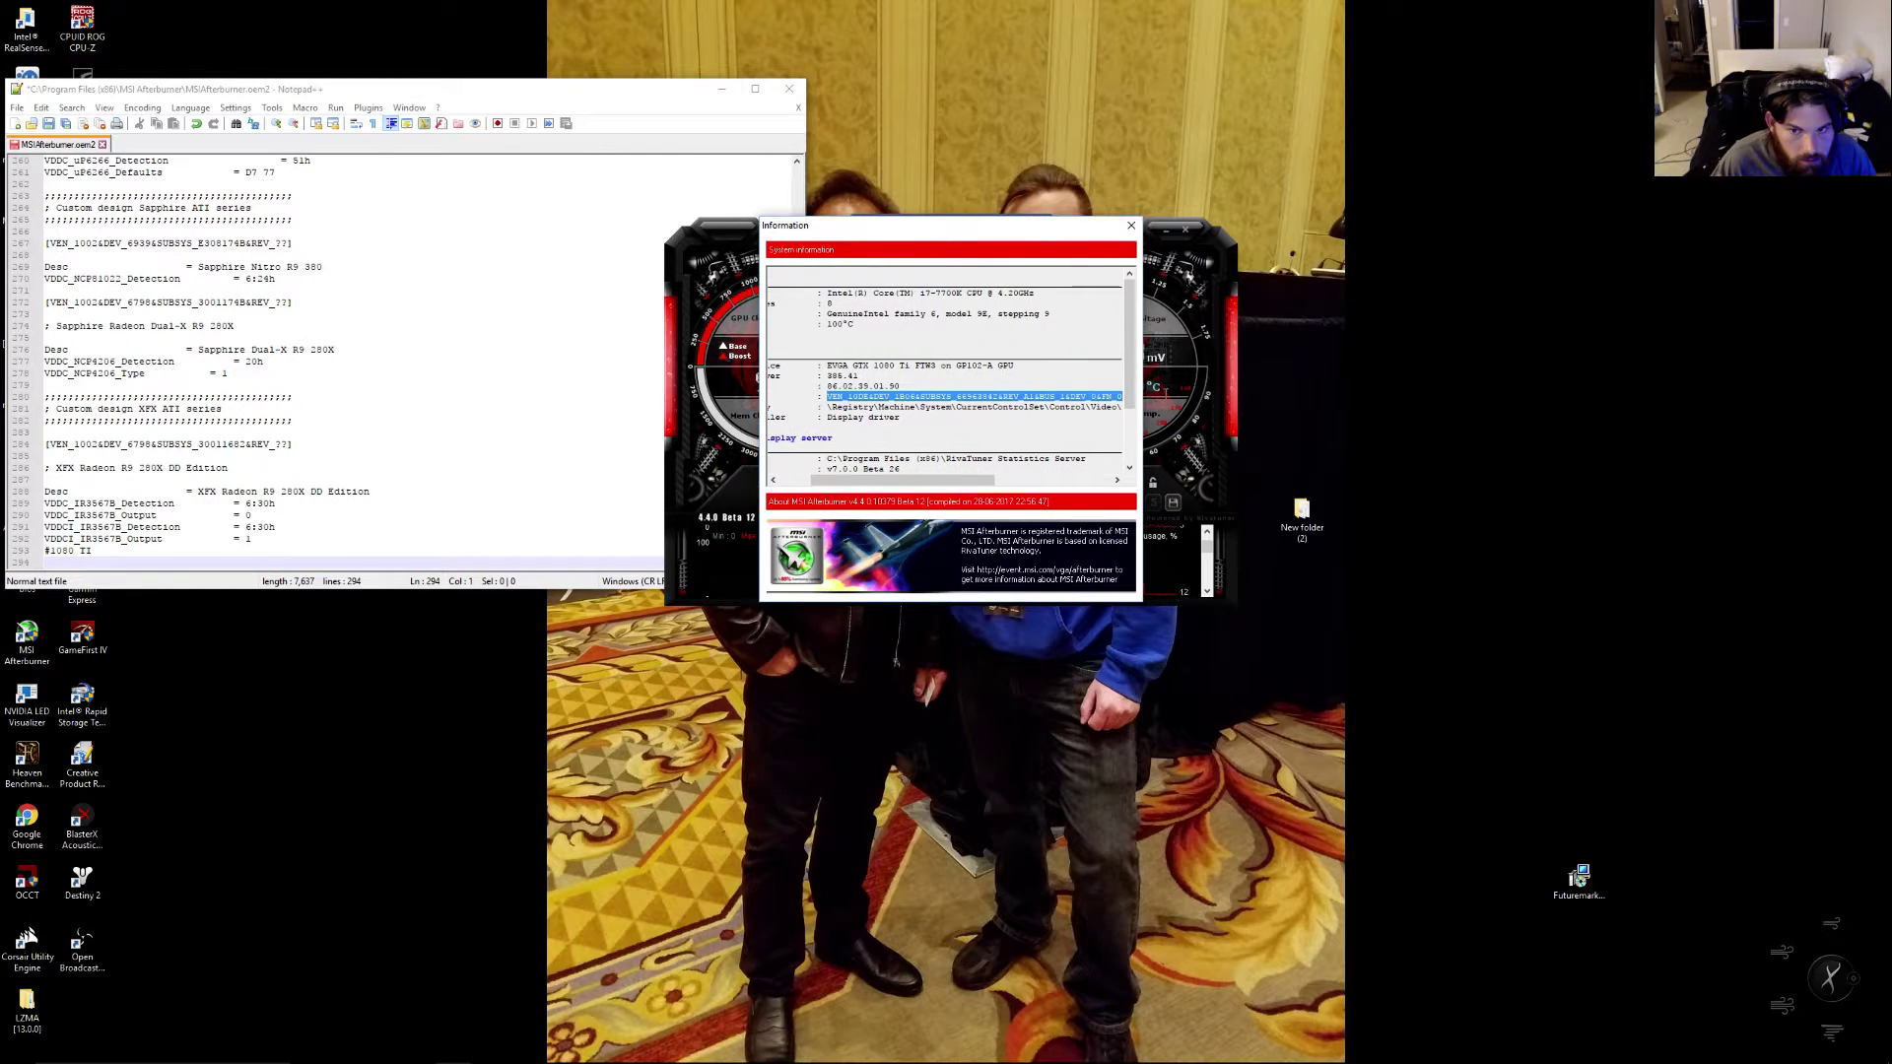
{"action": "key", "text": "shift+Home"}
{"action": "mouse_move", "coordinate": [1105, 395]}
{"action": "left_mouse_down"}
{"action": "mouse_move", "coordinate": [1046, 396]}
{"action": "mouse_move", "coordinate": [1081, 400]}
{"action": "left_mouse_up"}
{"action": "key", "text": "ctrl+c"}
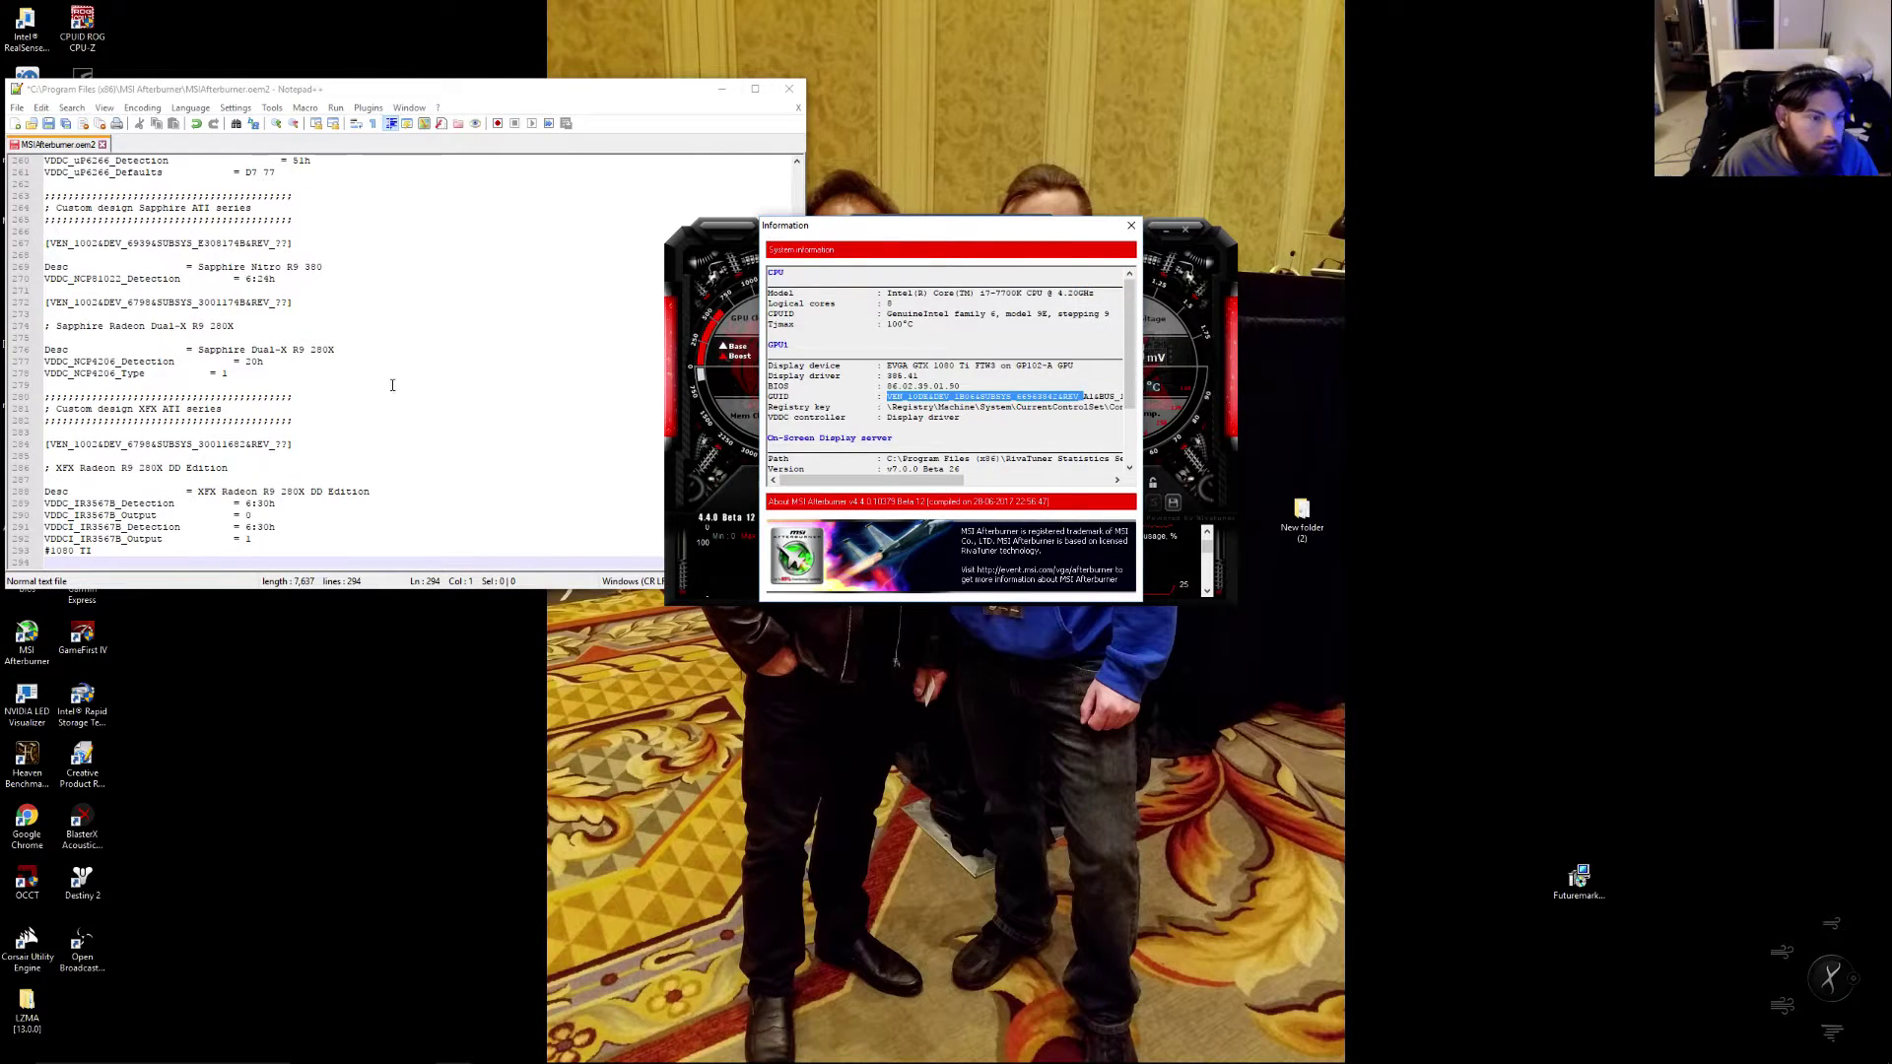
{"action": "left_click", "coordinate": [132, 560]}
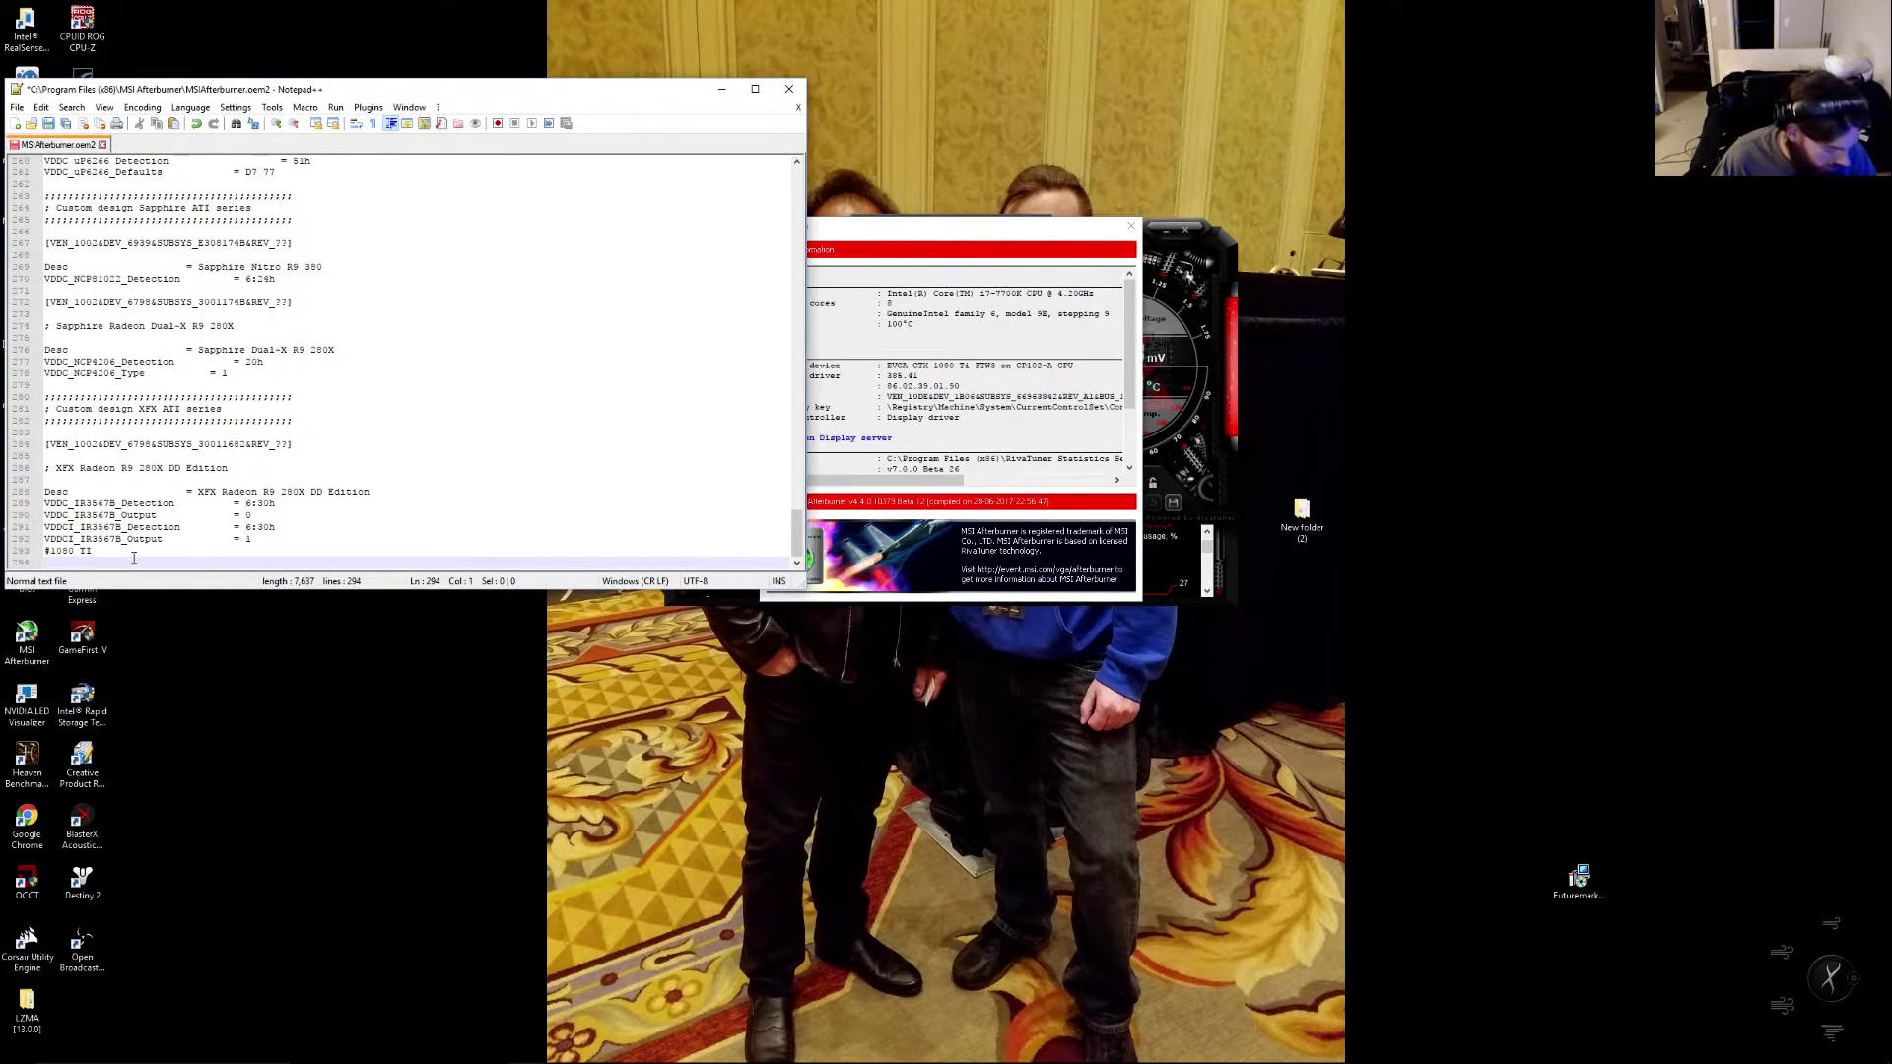
Paste the hardware ID under #1080 Ti and begin a 'Vddc' line below it
{"action": "key", "text": "ctrl+v"}
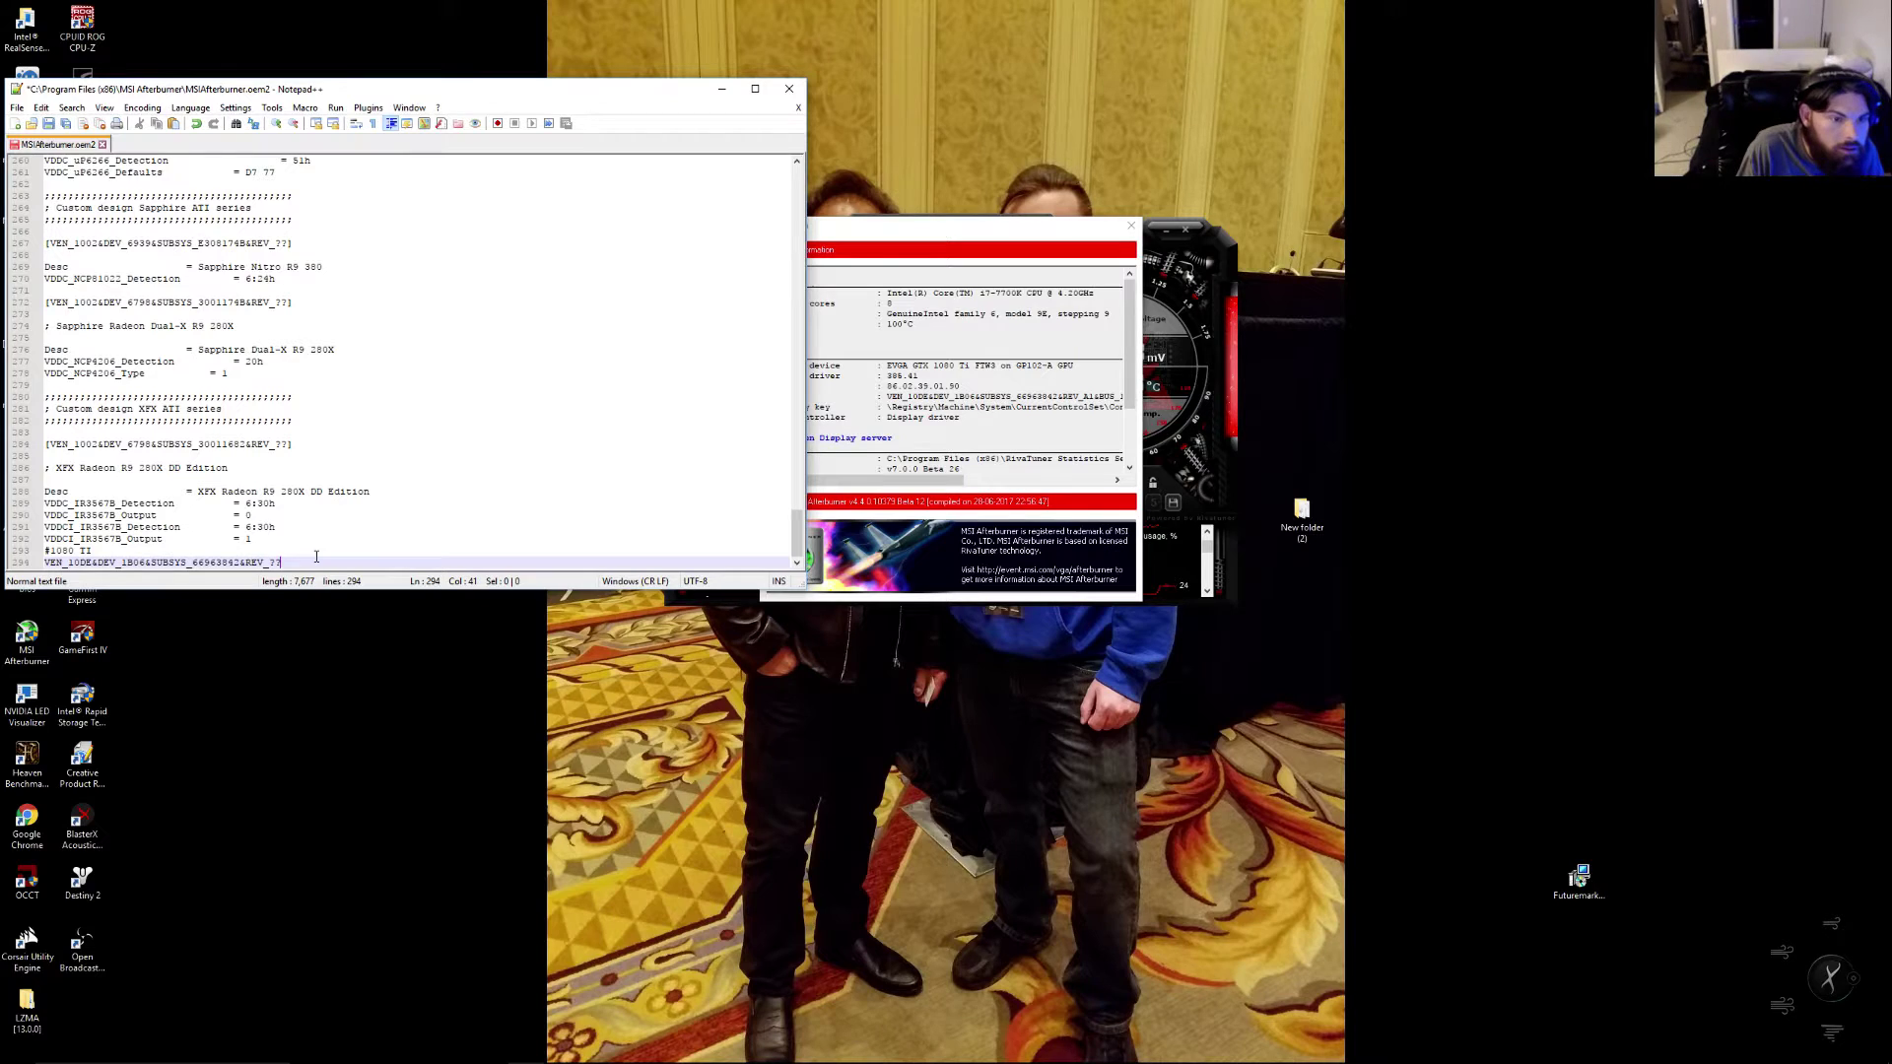
{"action": "key", "text": "Return"}
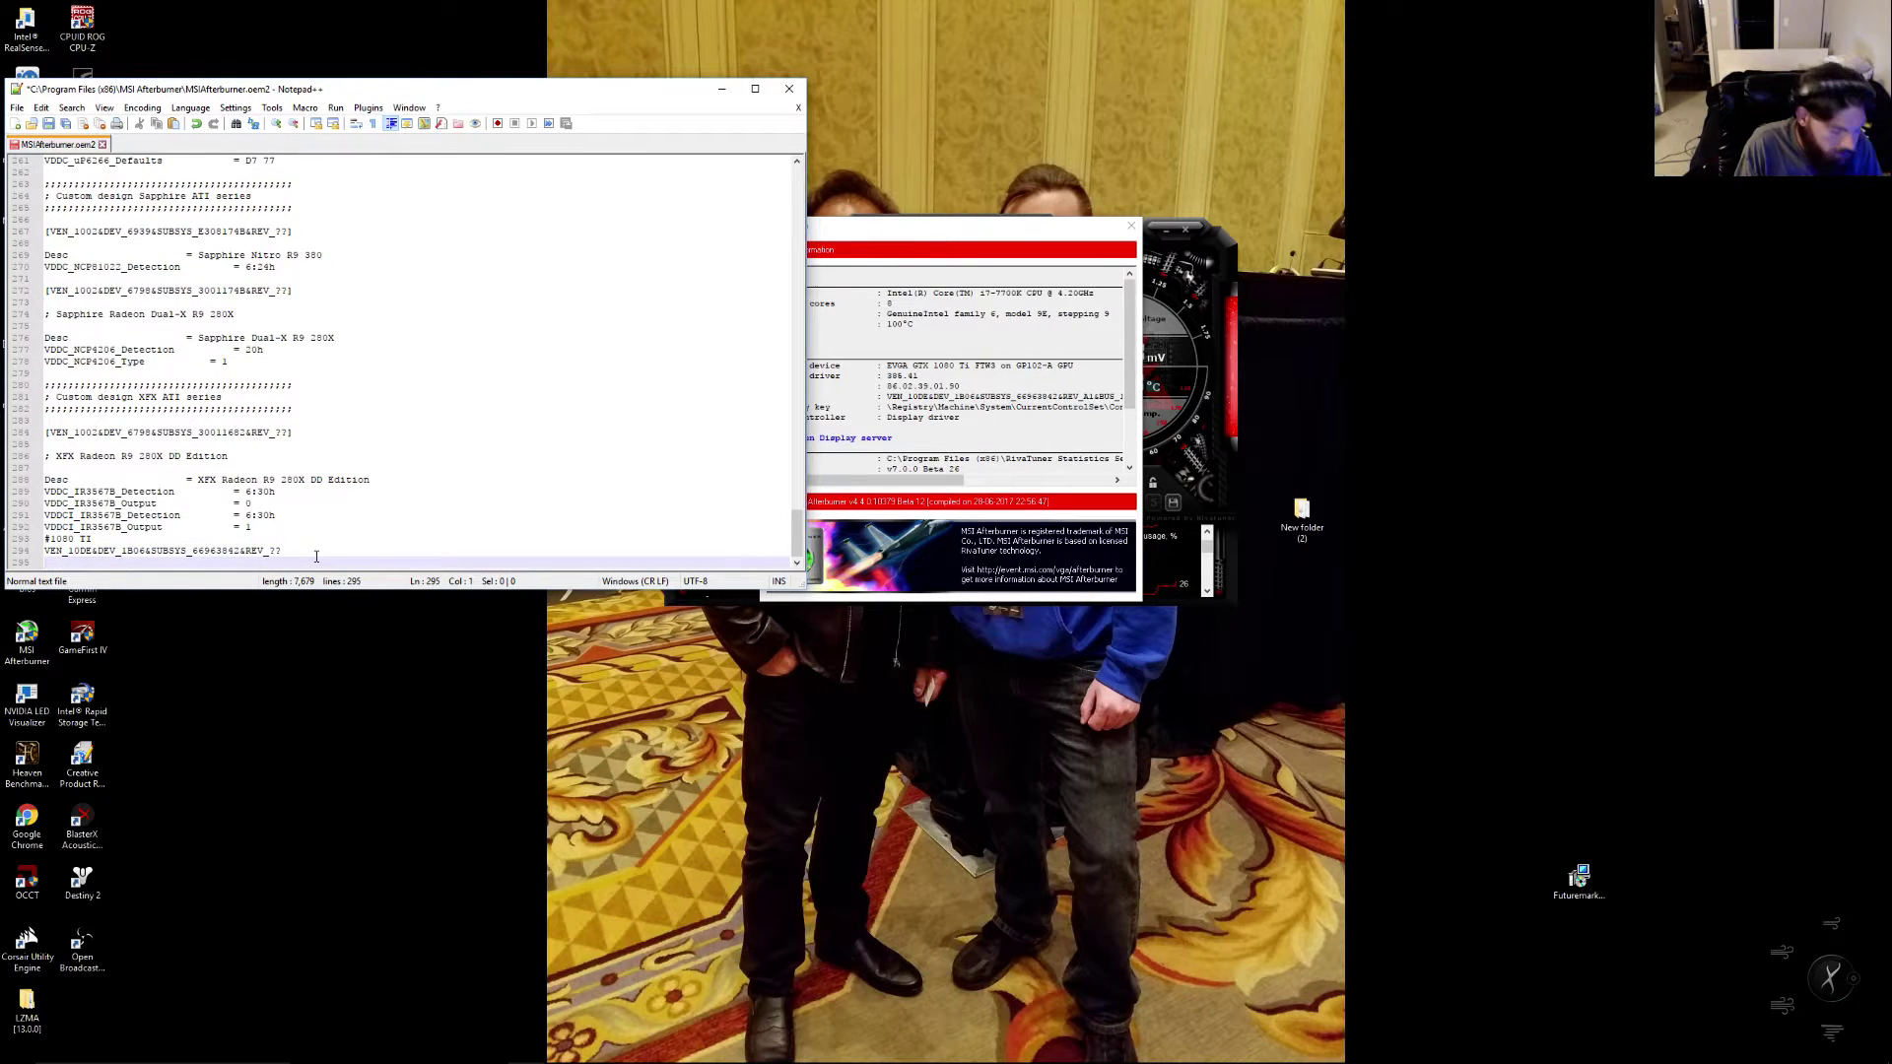
{"action": "type", "text": "V"}
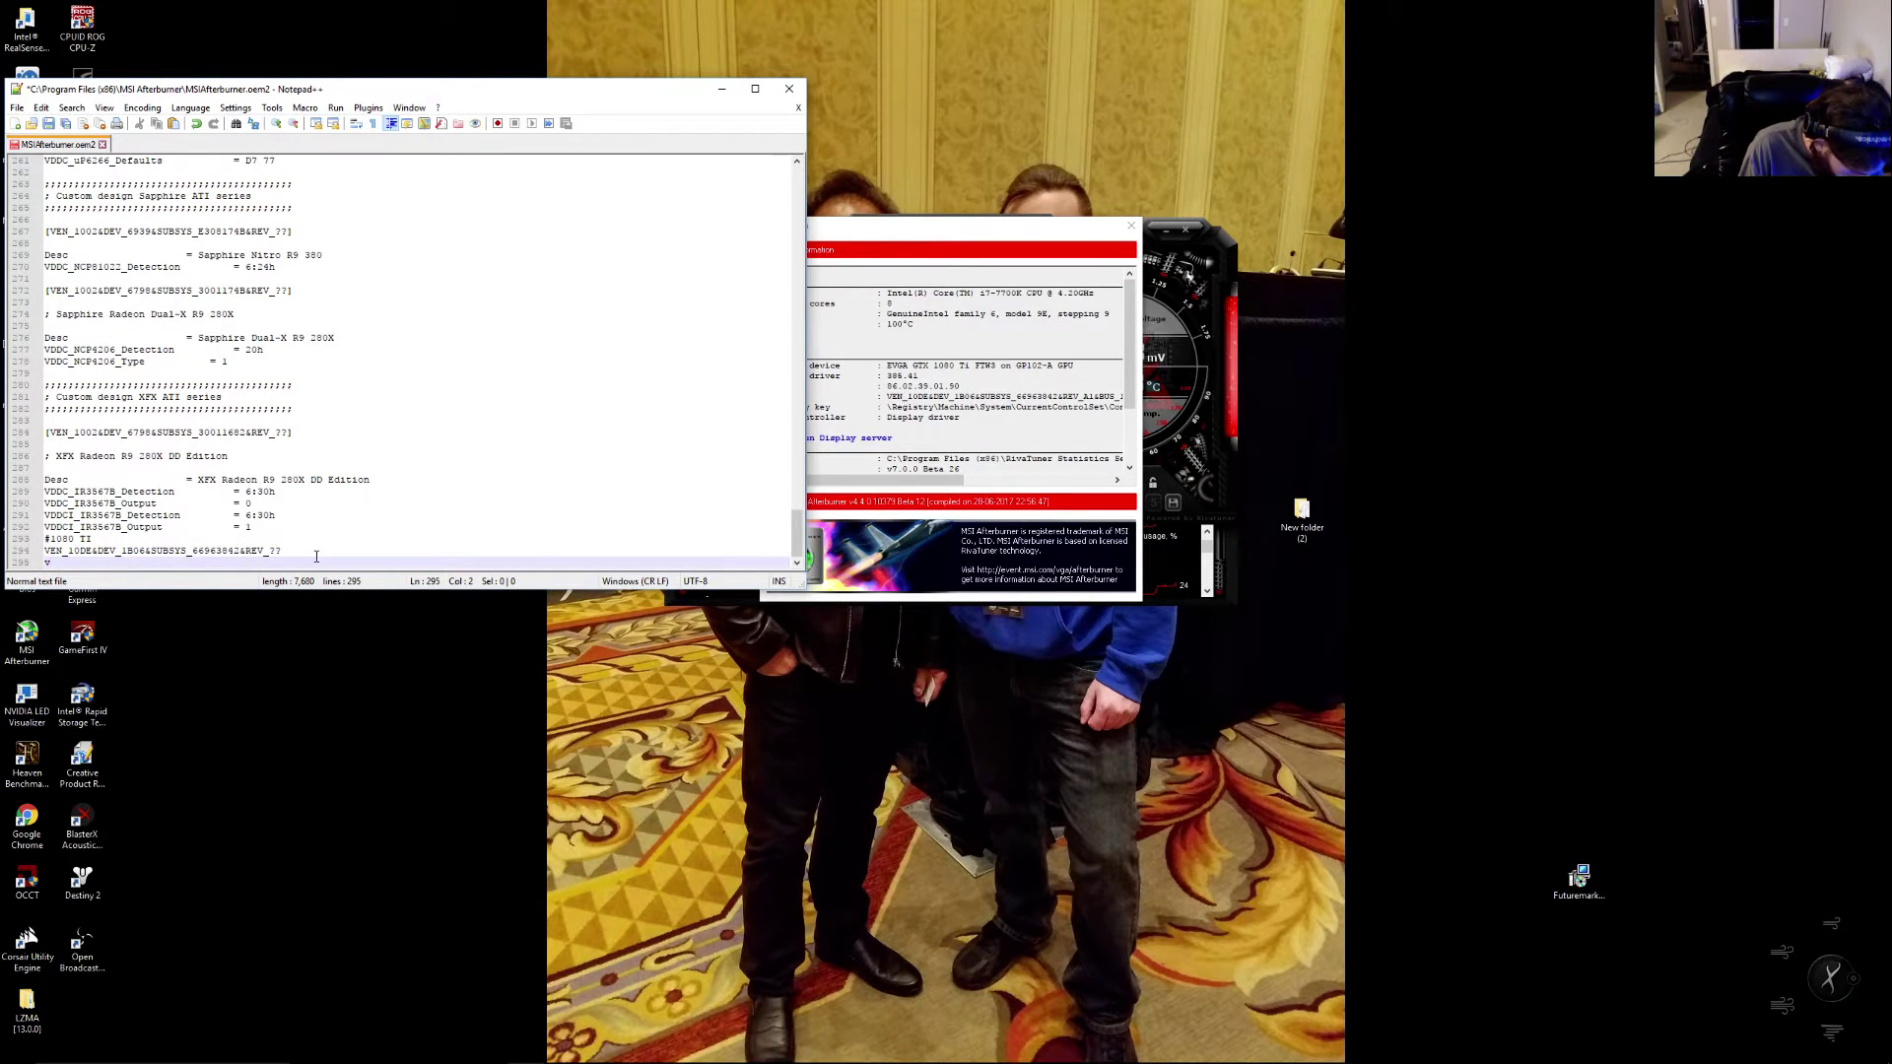
{"action": "type", "text": "ddc"}
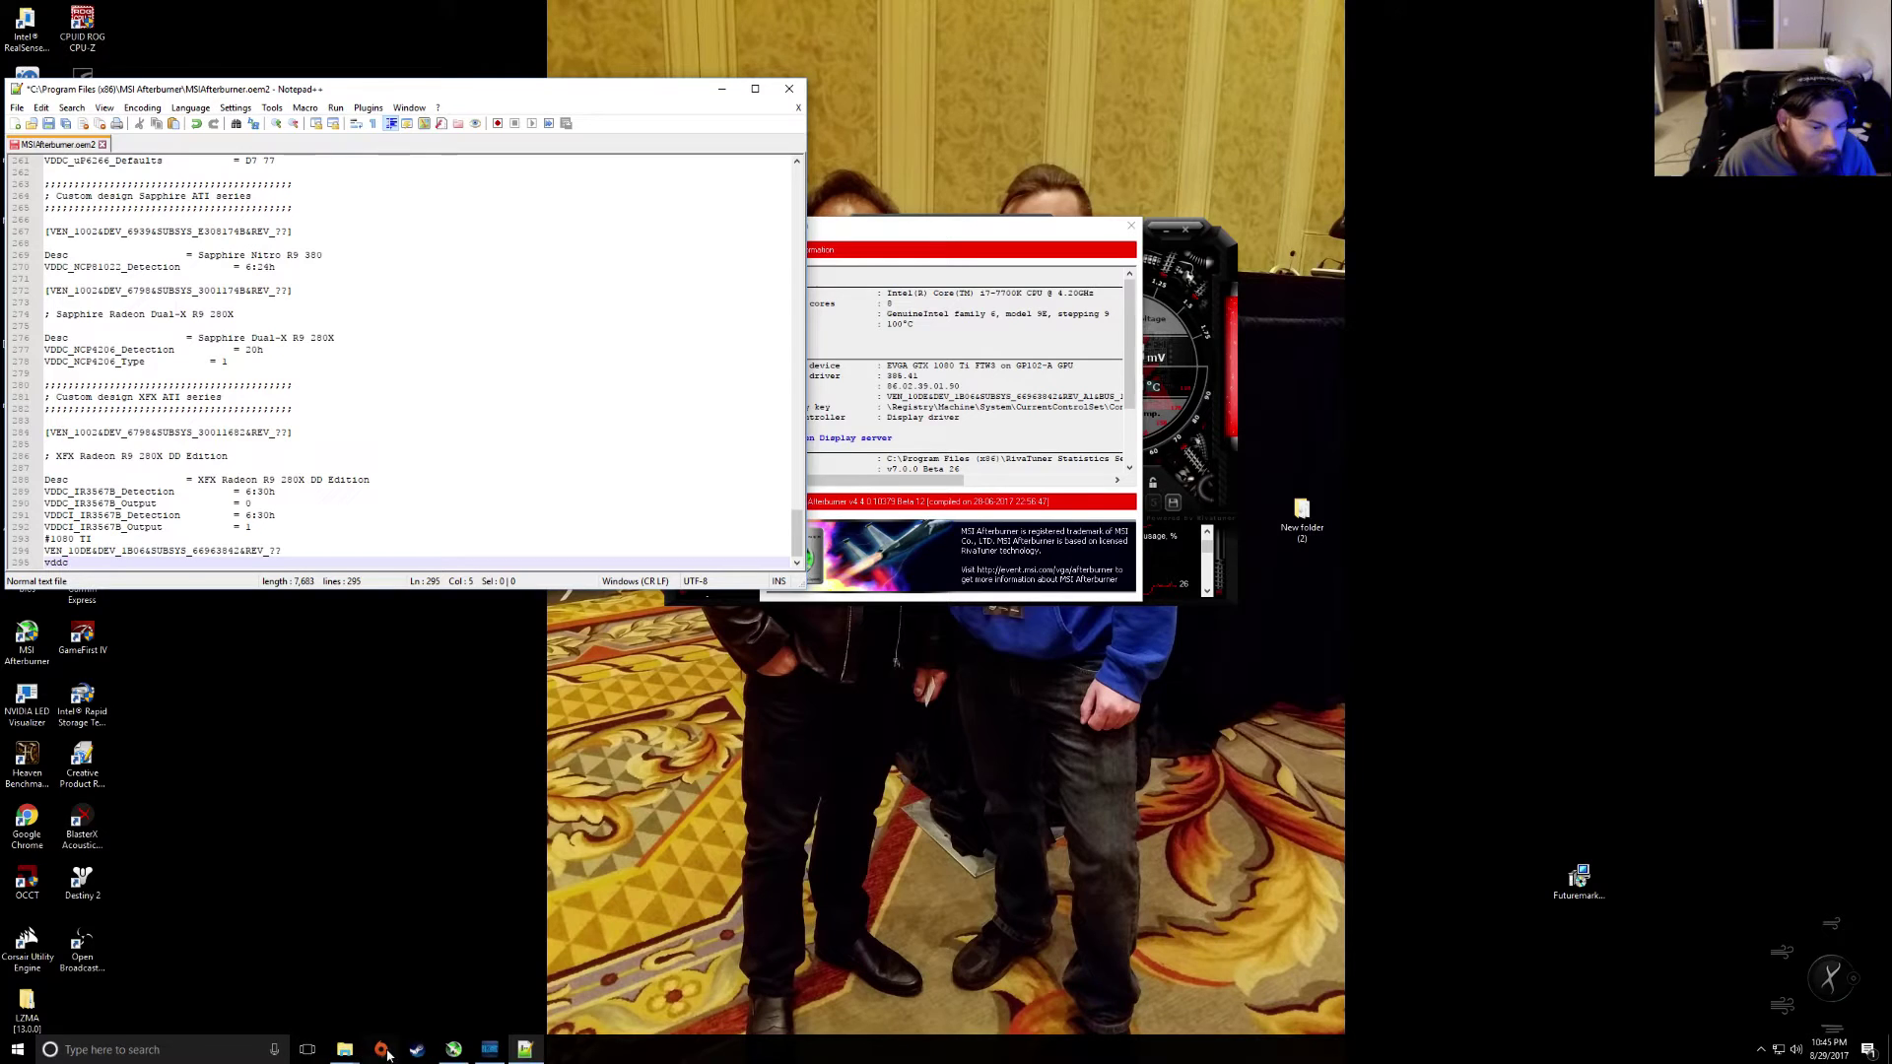
Search Chrome for 'OVERCLOCK.NET 1080TI VOLTAGE INCREASE' and open the voltage slider thread
{"action": "left_click", "coordinate": [217, 1050]}
{"action": "key", "text": "Escape"}
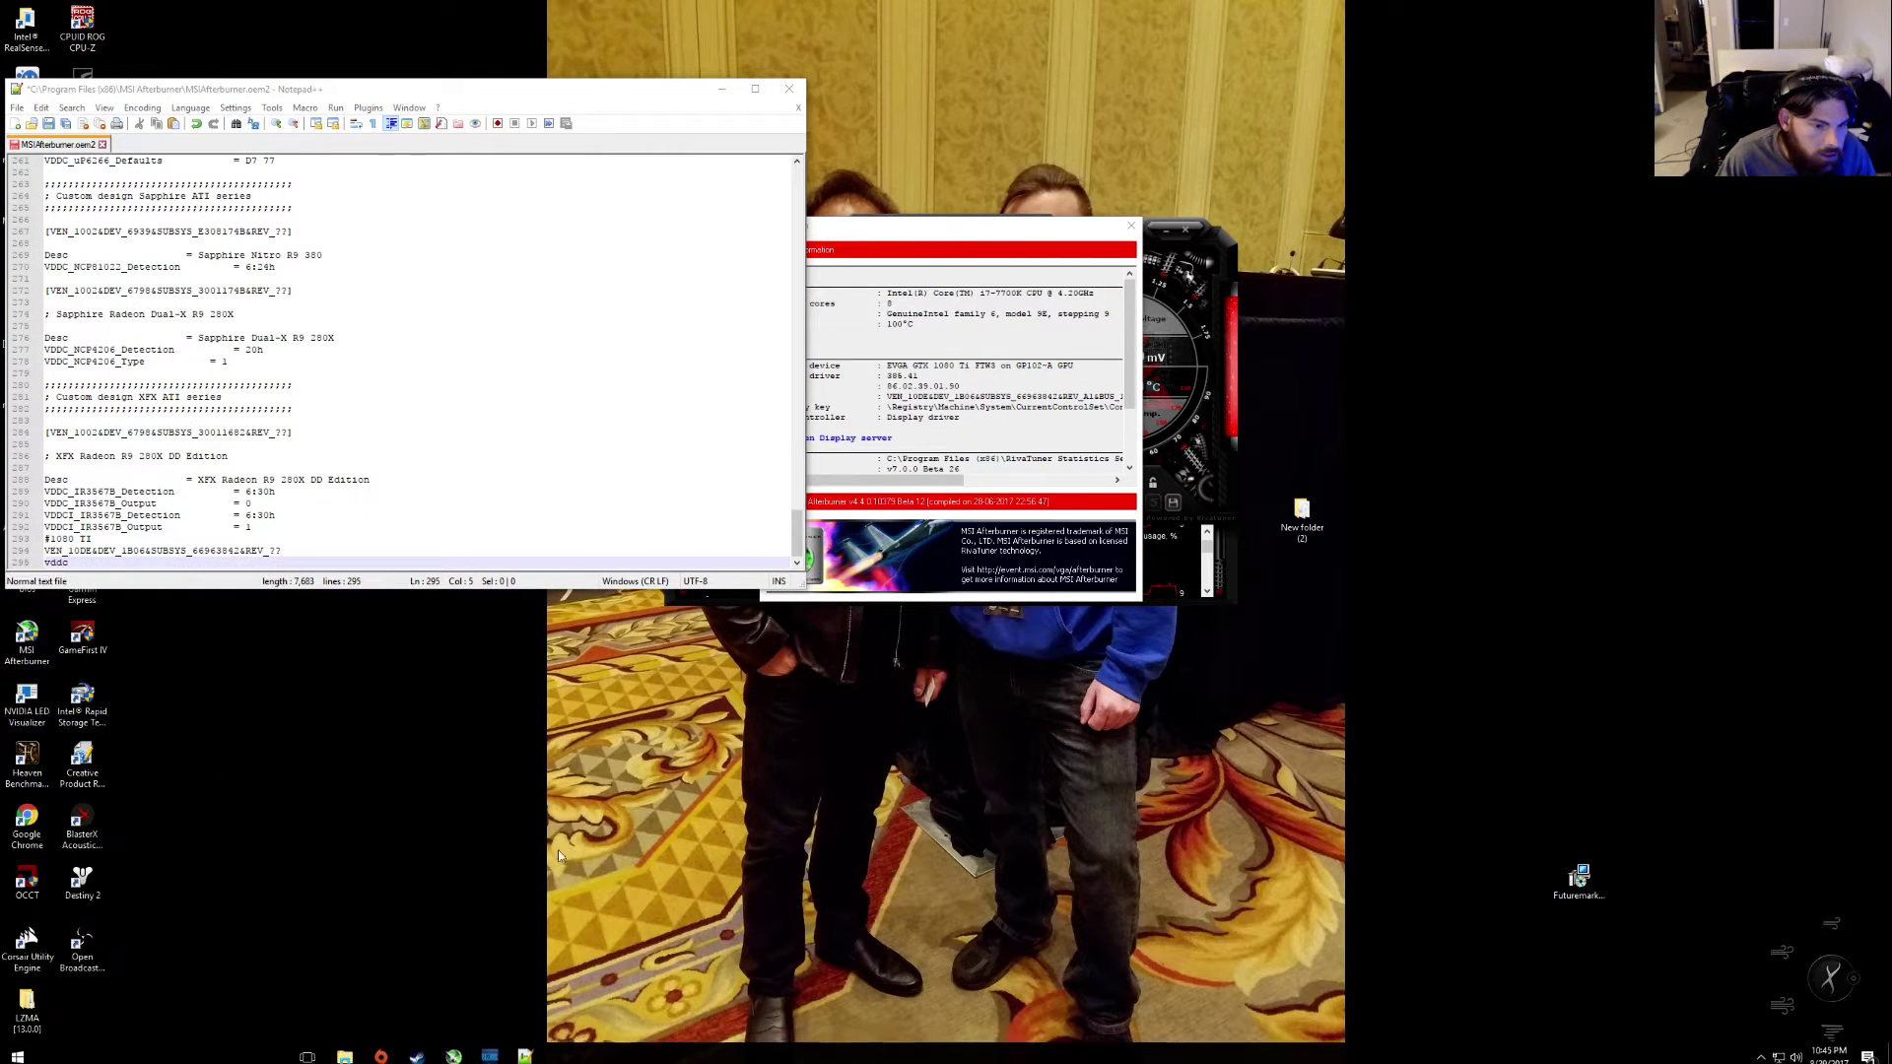
{"action": "double_click", "coordinate": [27, 823]}
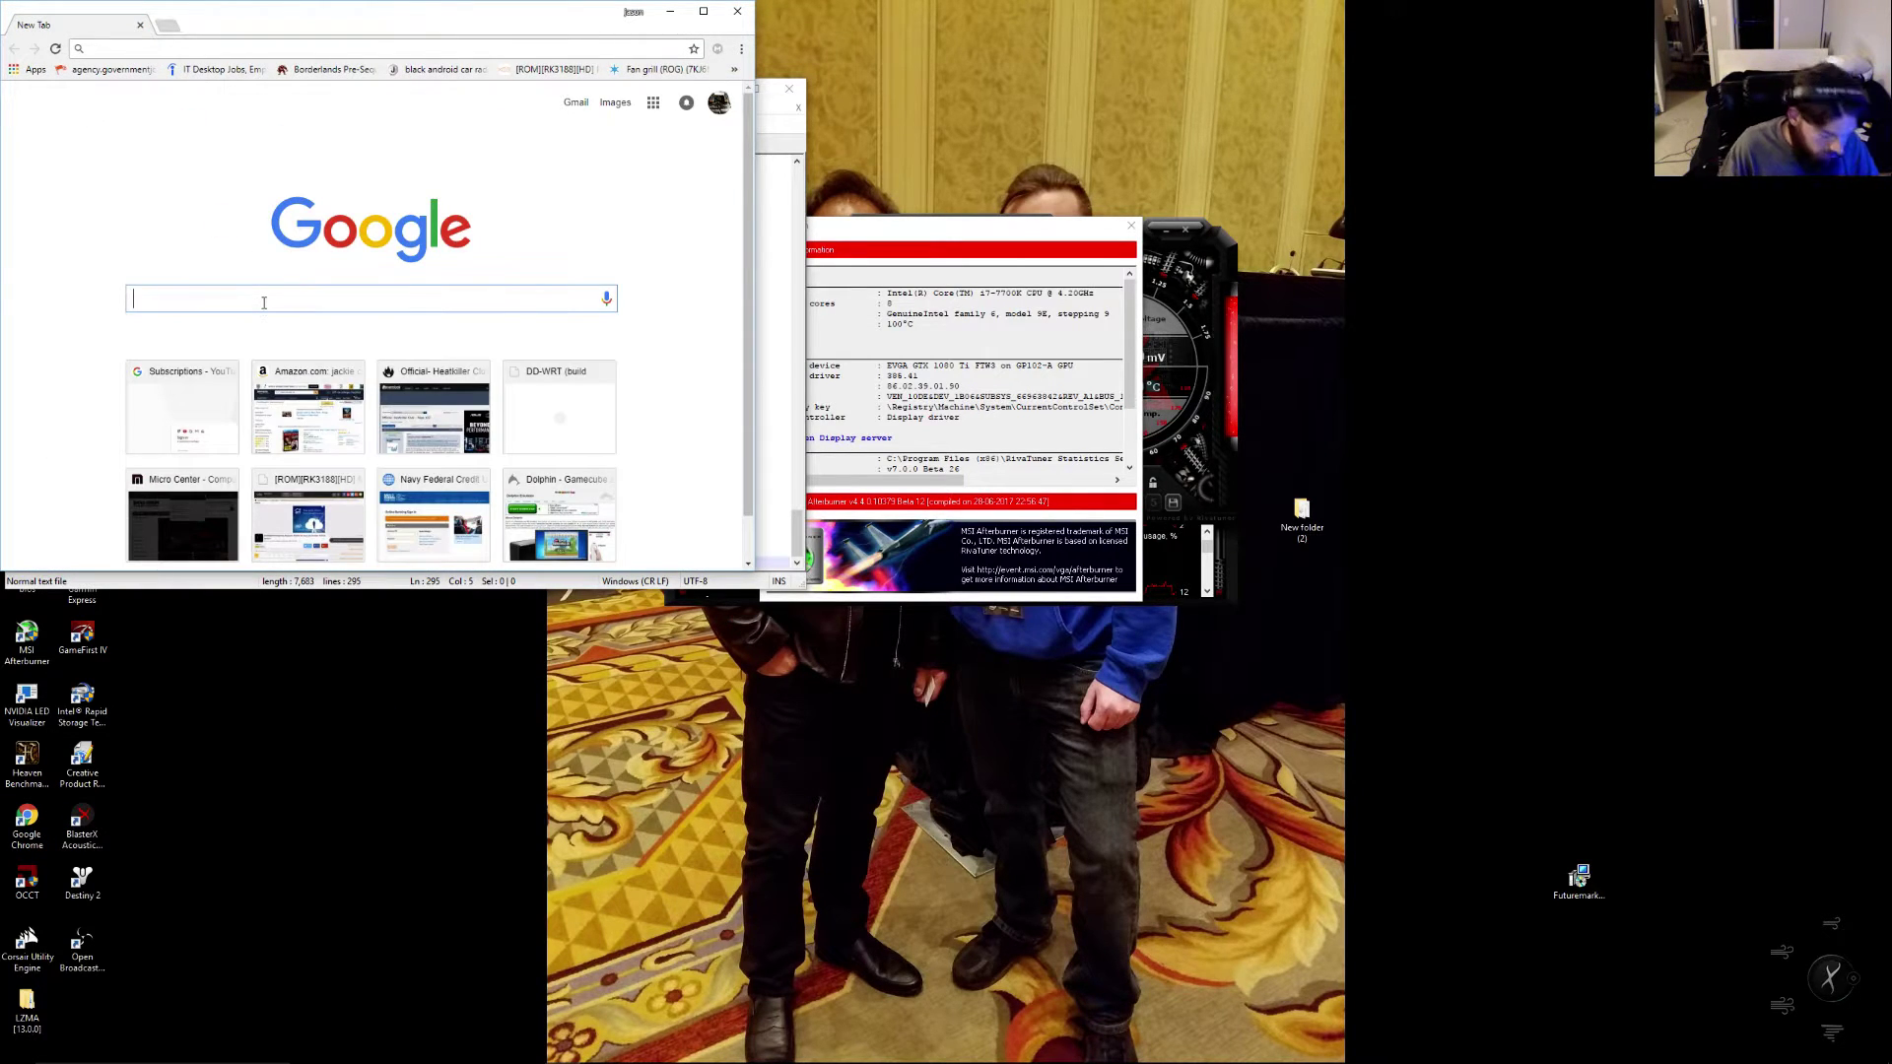
{"action": "type", "text": "OVERCLOCK.NET"}
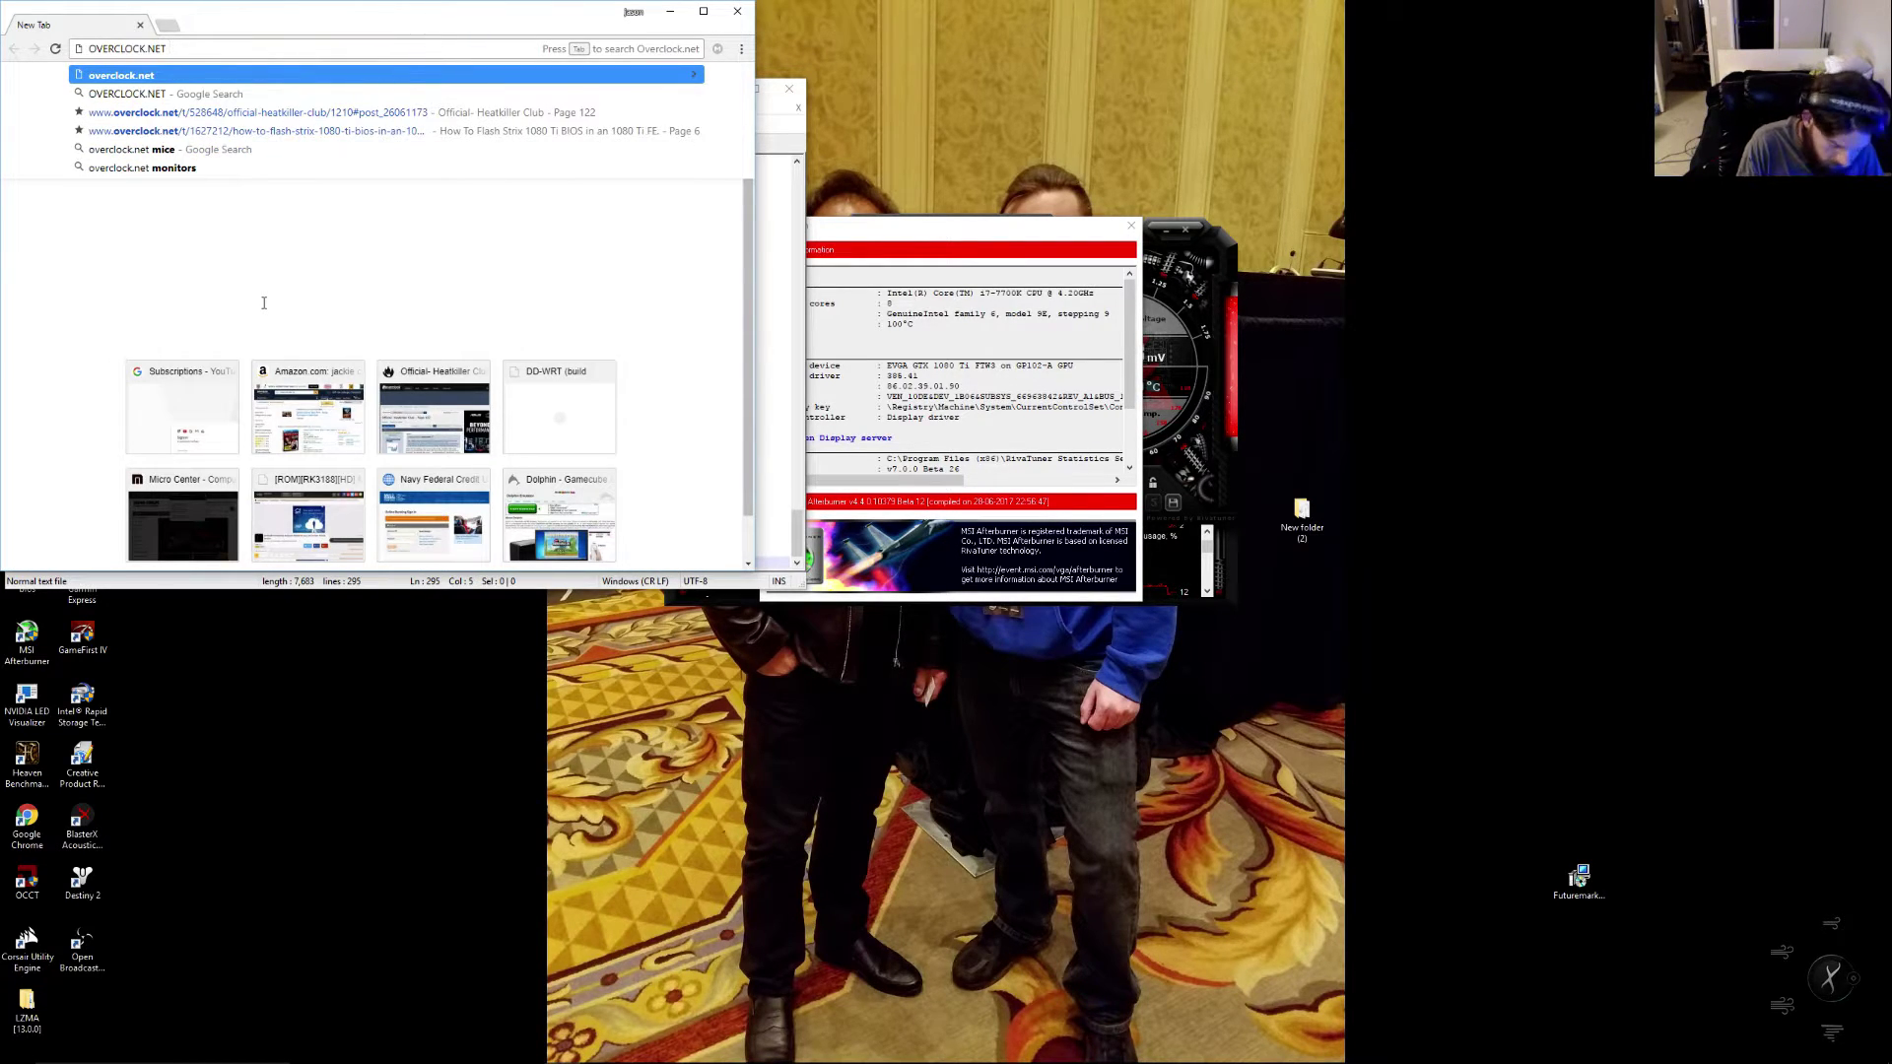
{"action": "type", "text": " 1080TI"}
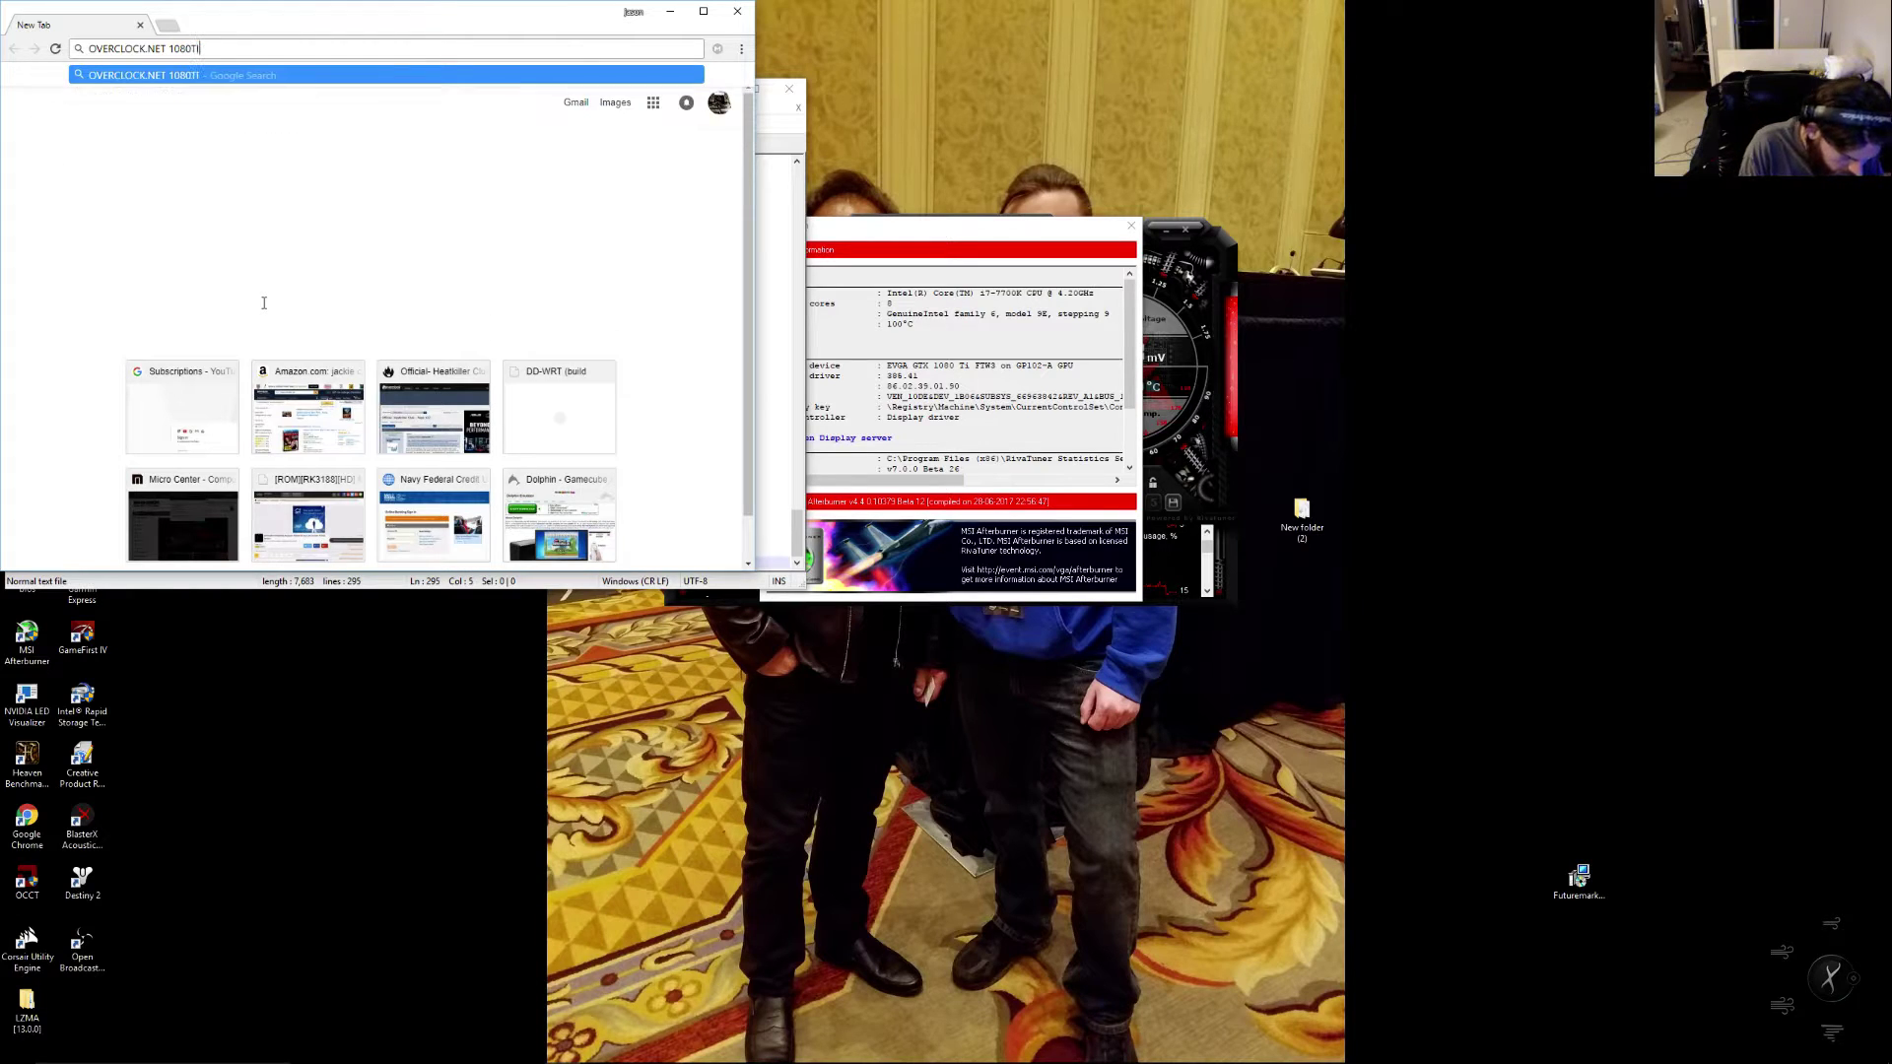
{"action": "type", "text": " VOLTA"}
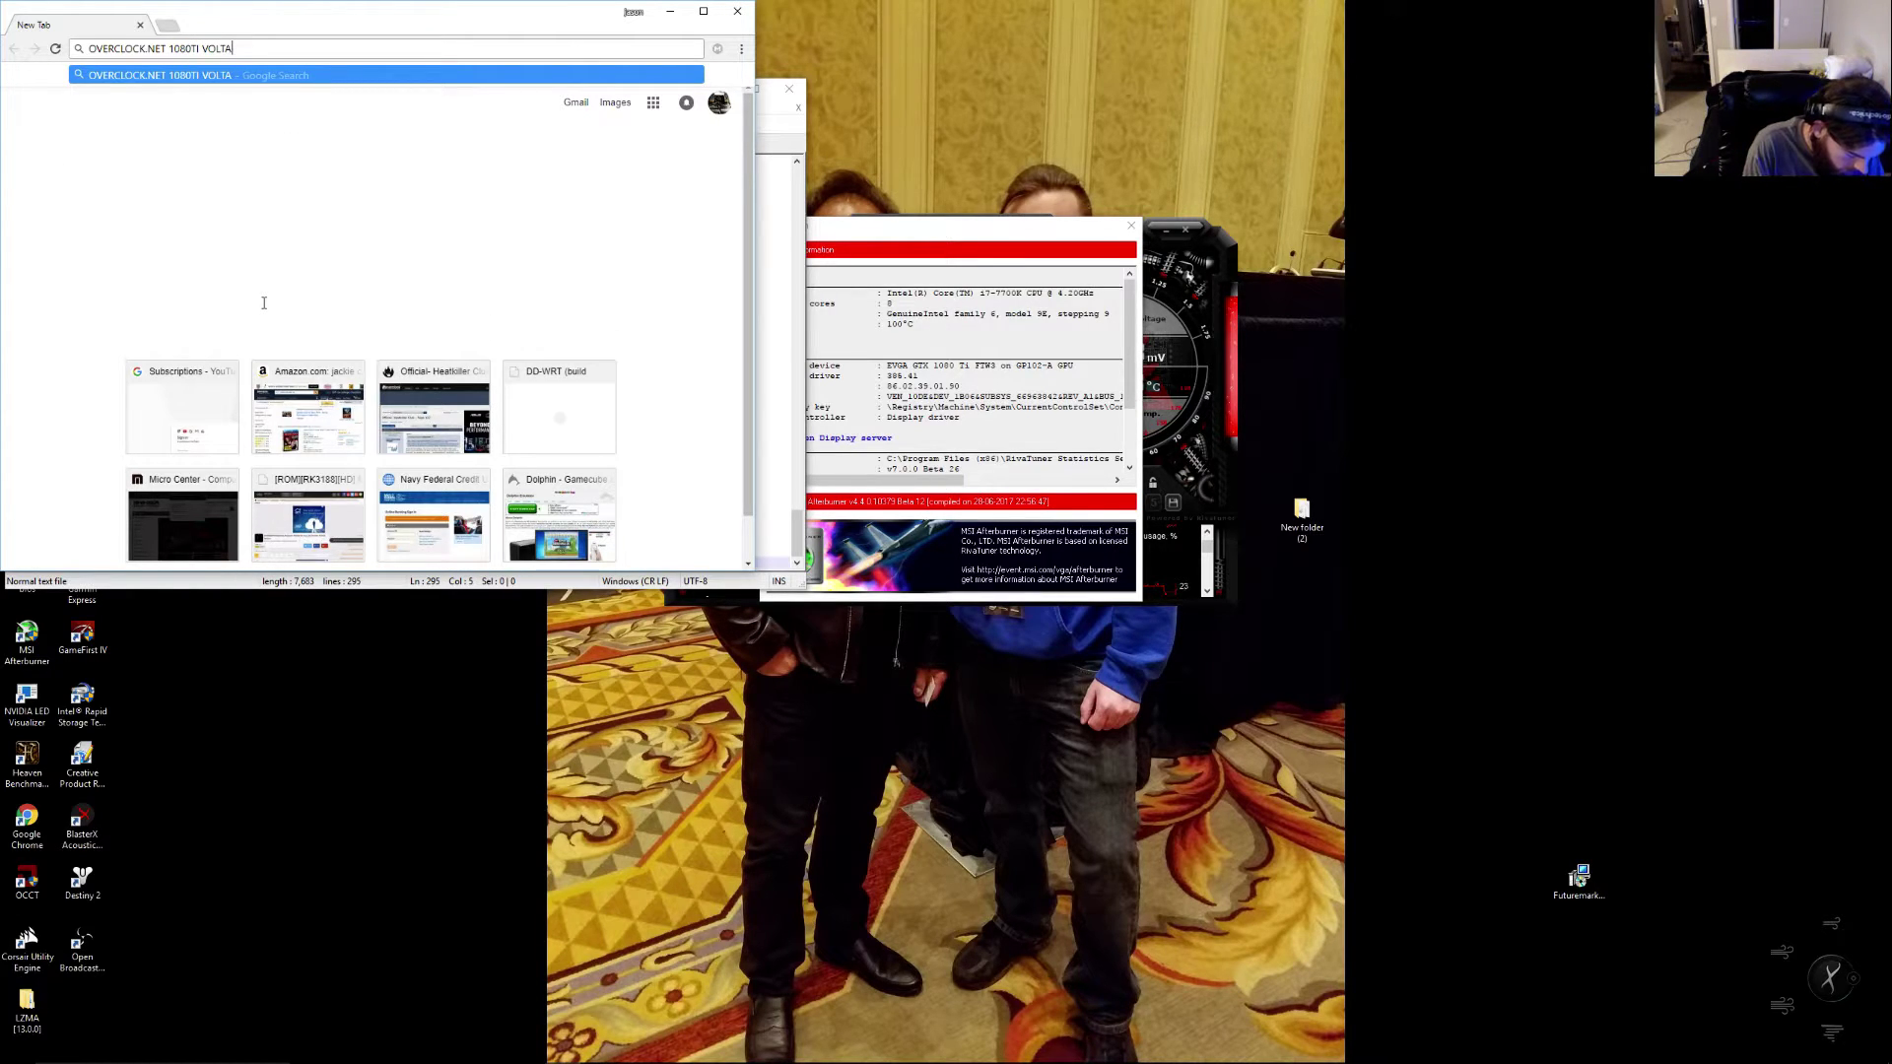
{"action": "type", "text": "GE INCREASE"}
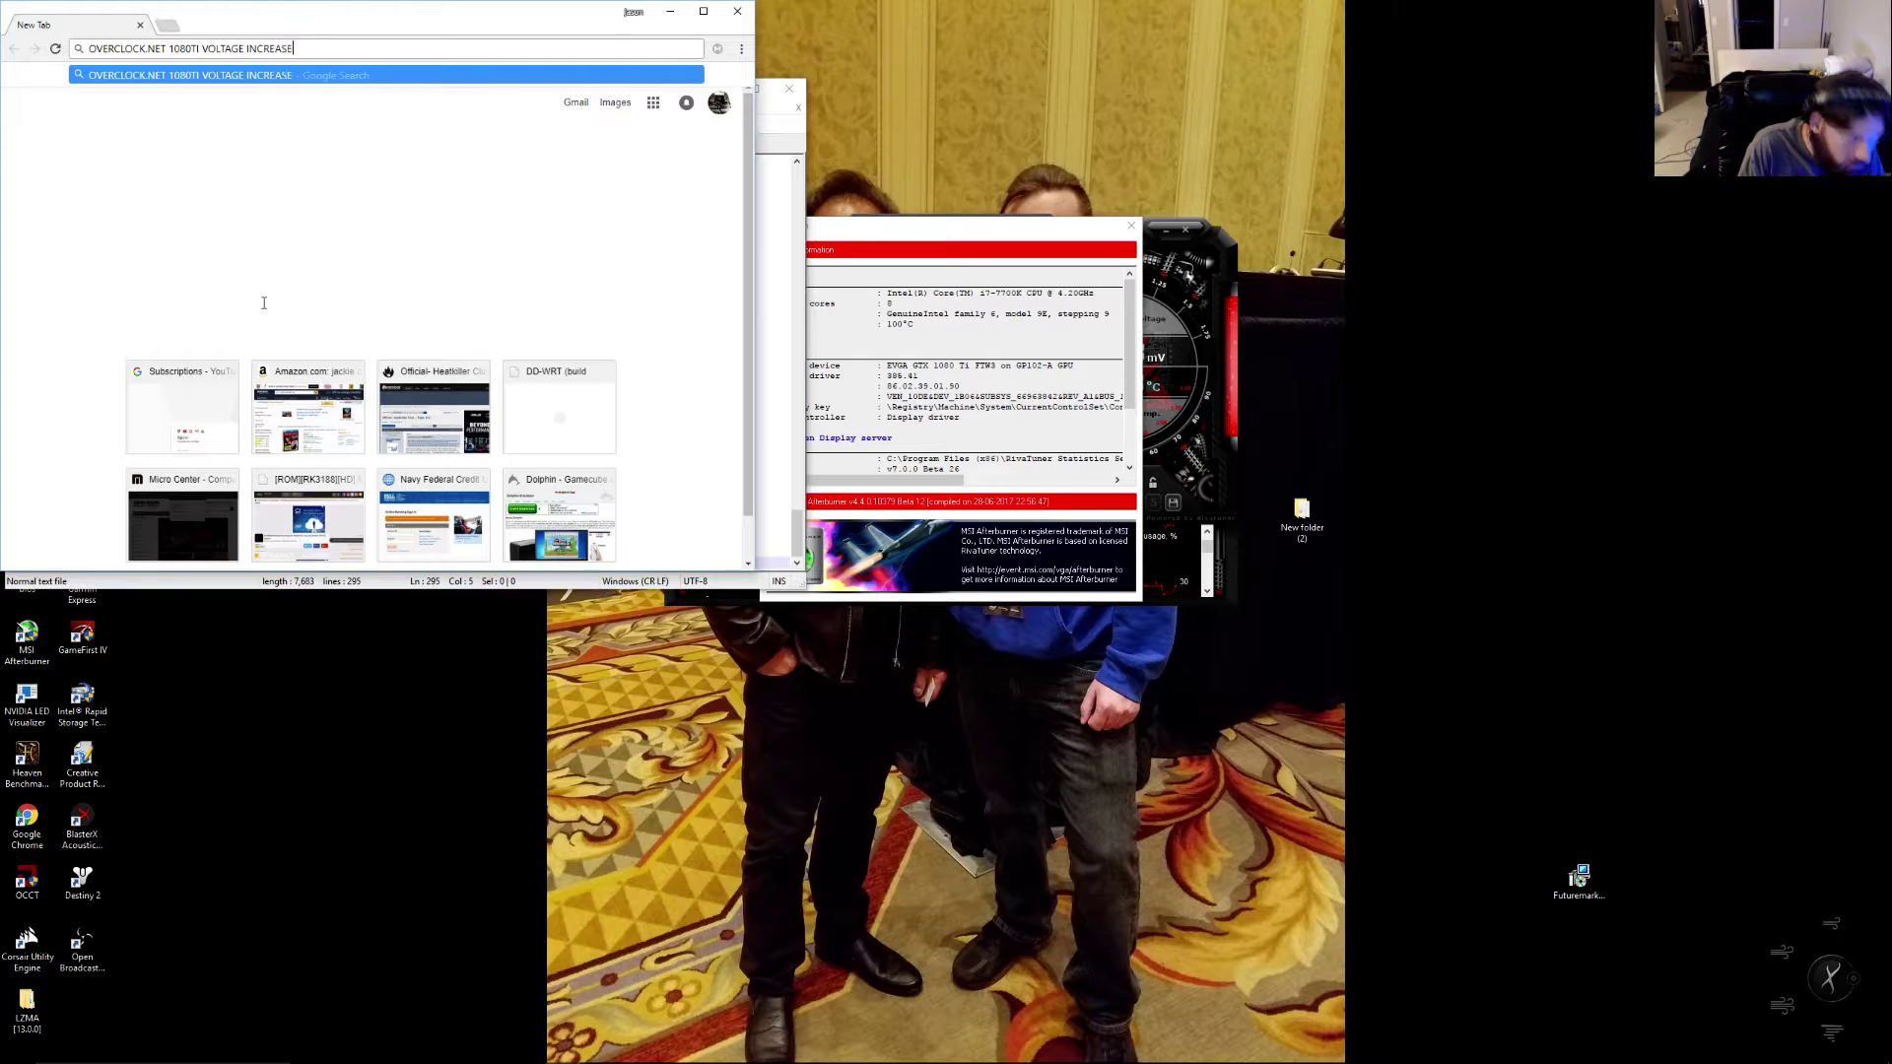
{"action": "key", "text": "Return"}
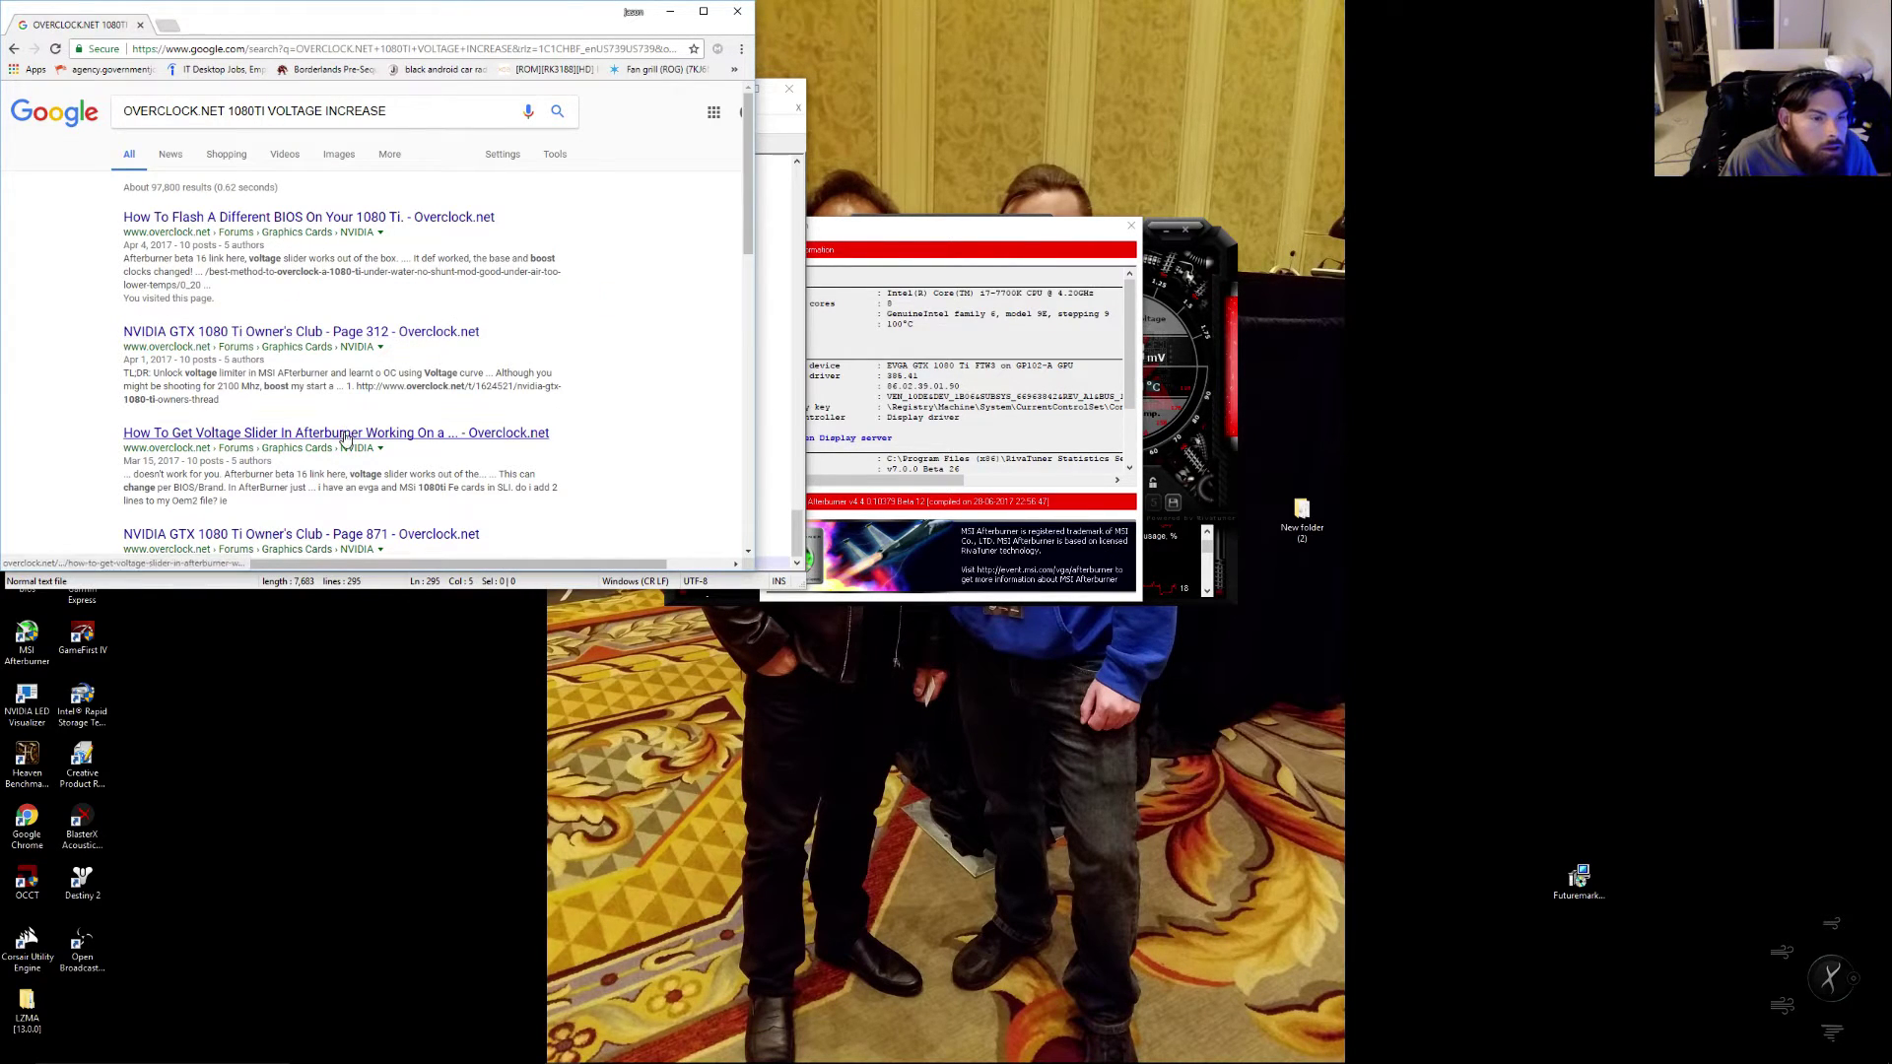
{"action": "left_click", "coordinate": [379, 437]}
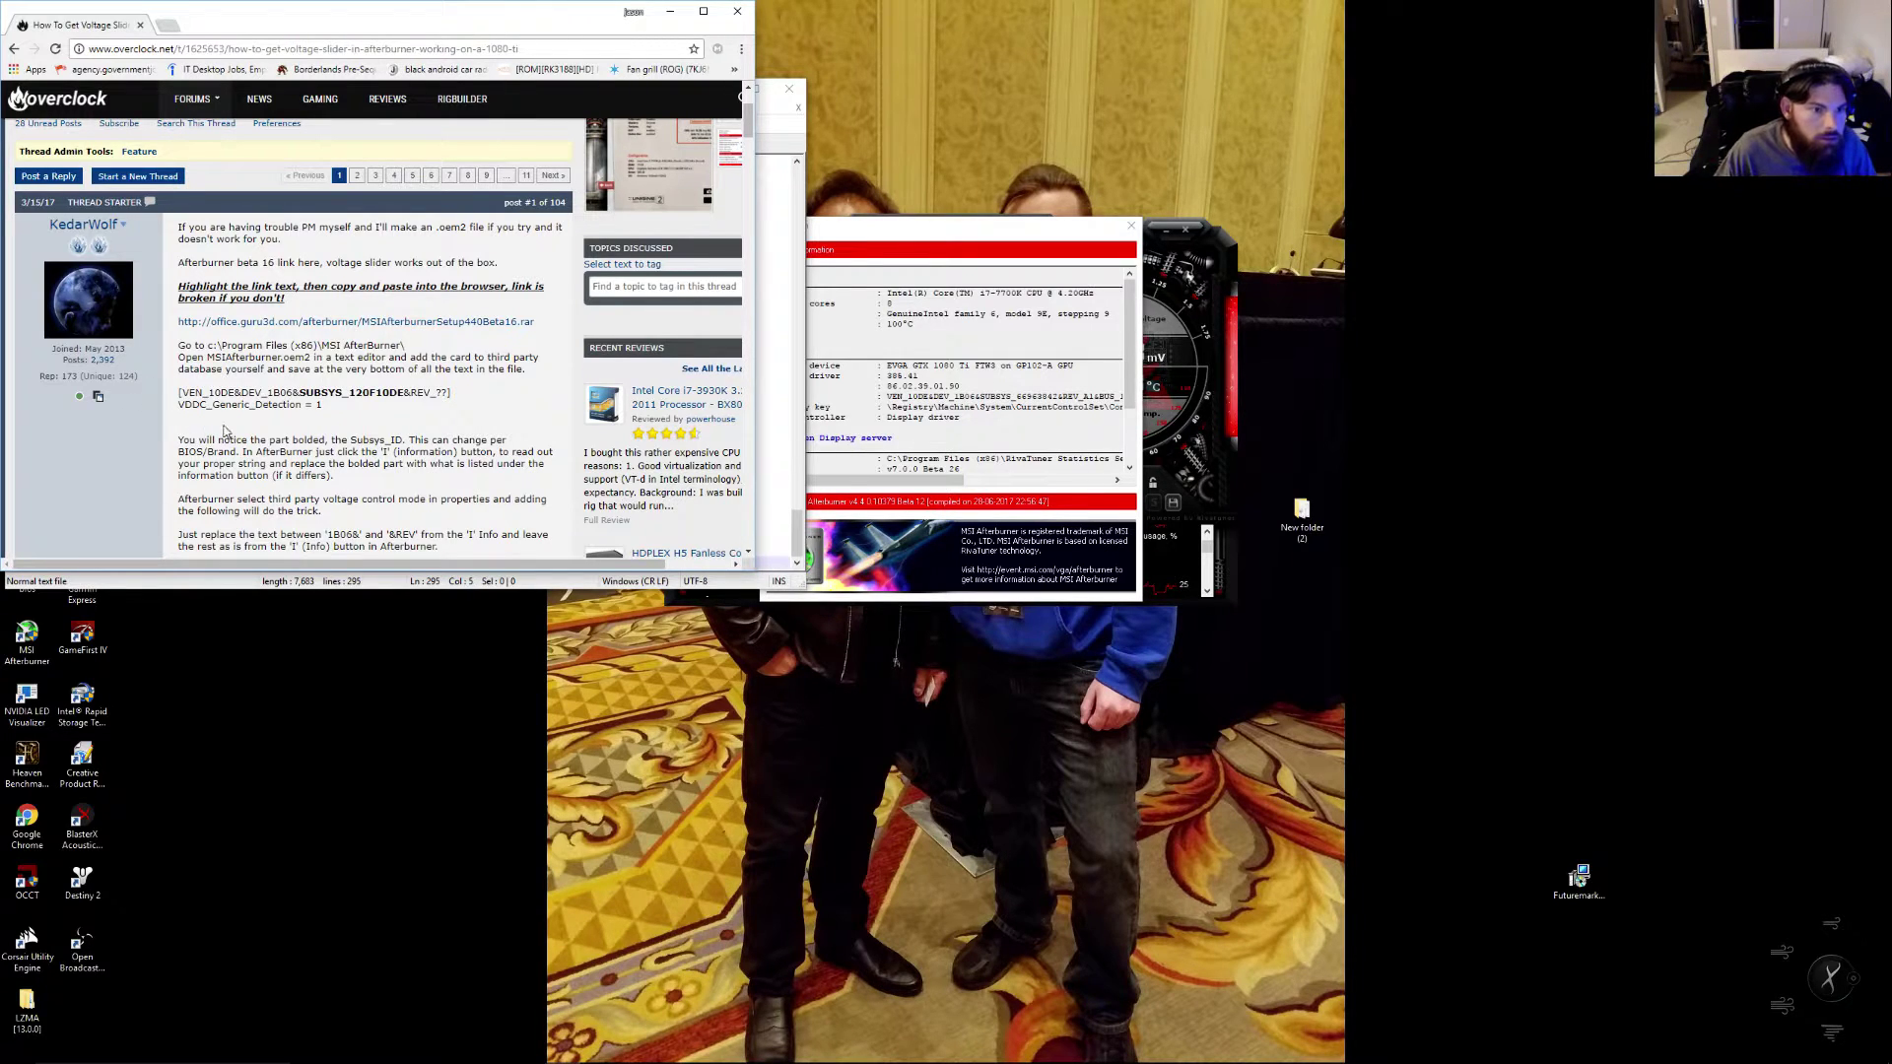
Copy the VDDC_Generic_Detection = 1 line, cancel the Steam update and return to Notepad++
{"action": "left_click_drag", "start_coordinate": [324, 405], "coordinate": [188, 405]}
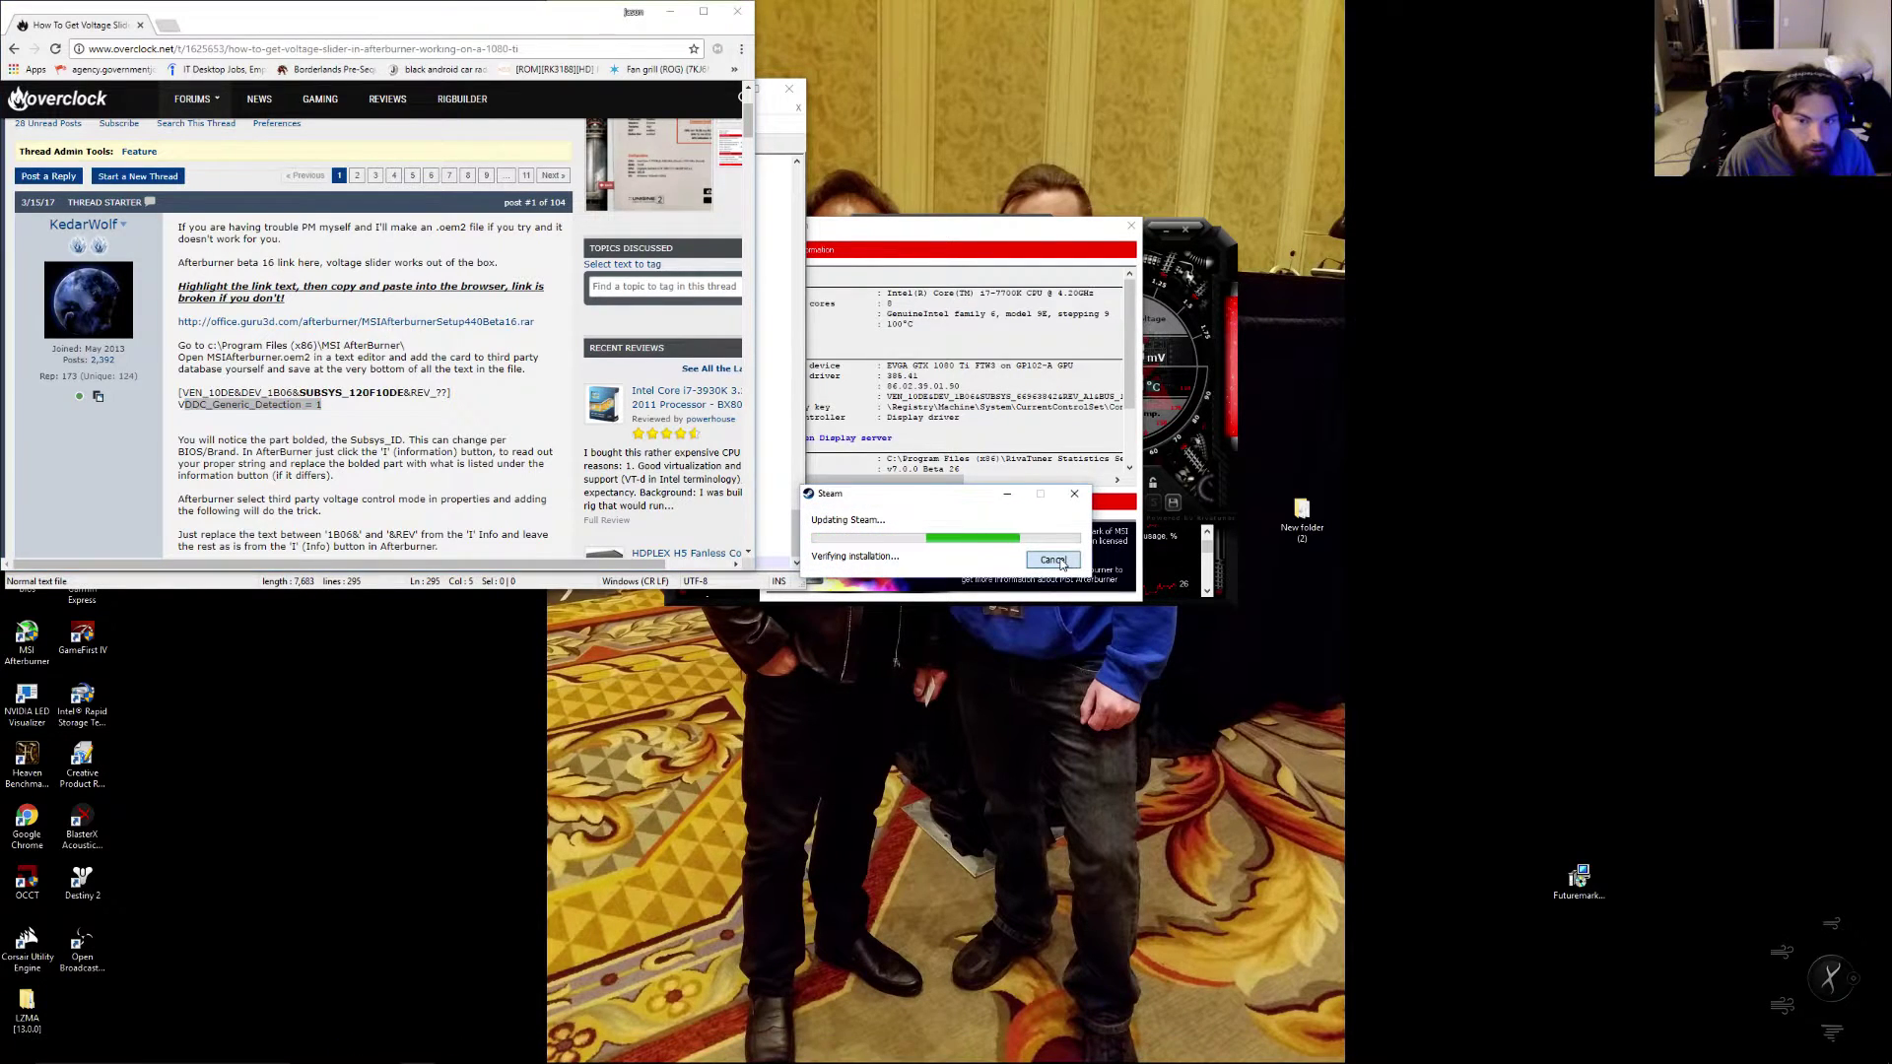
{"action": "left_click", "coordinate": [1052, 560]}
{"action": "mouse_move", "coordinate": [471, 1058]}
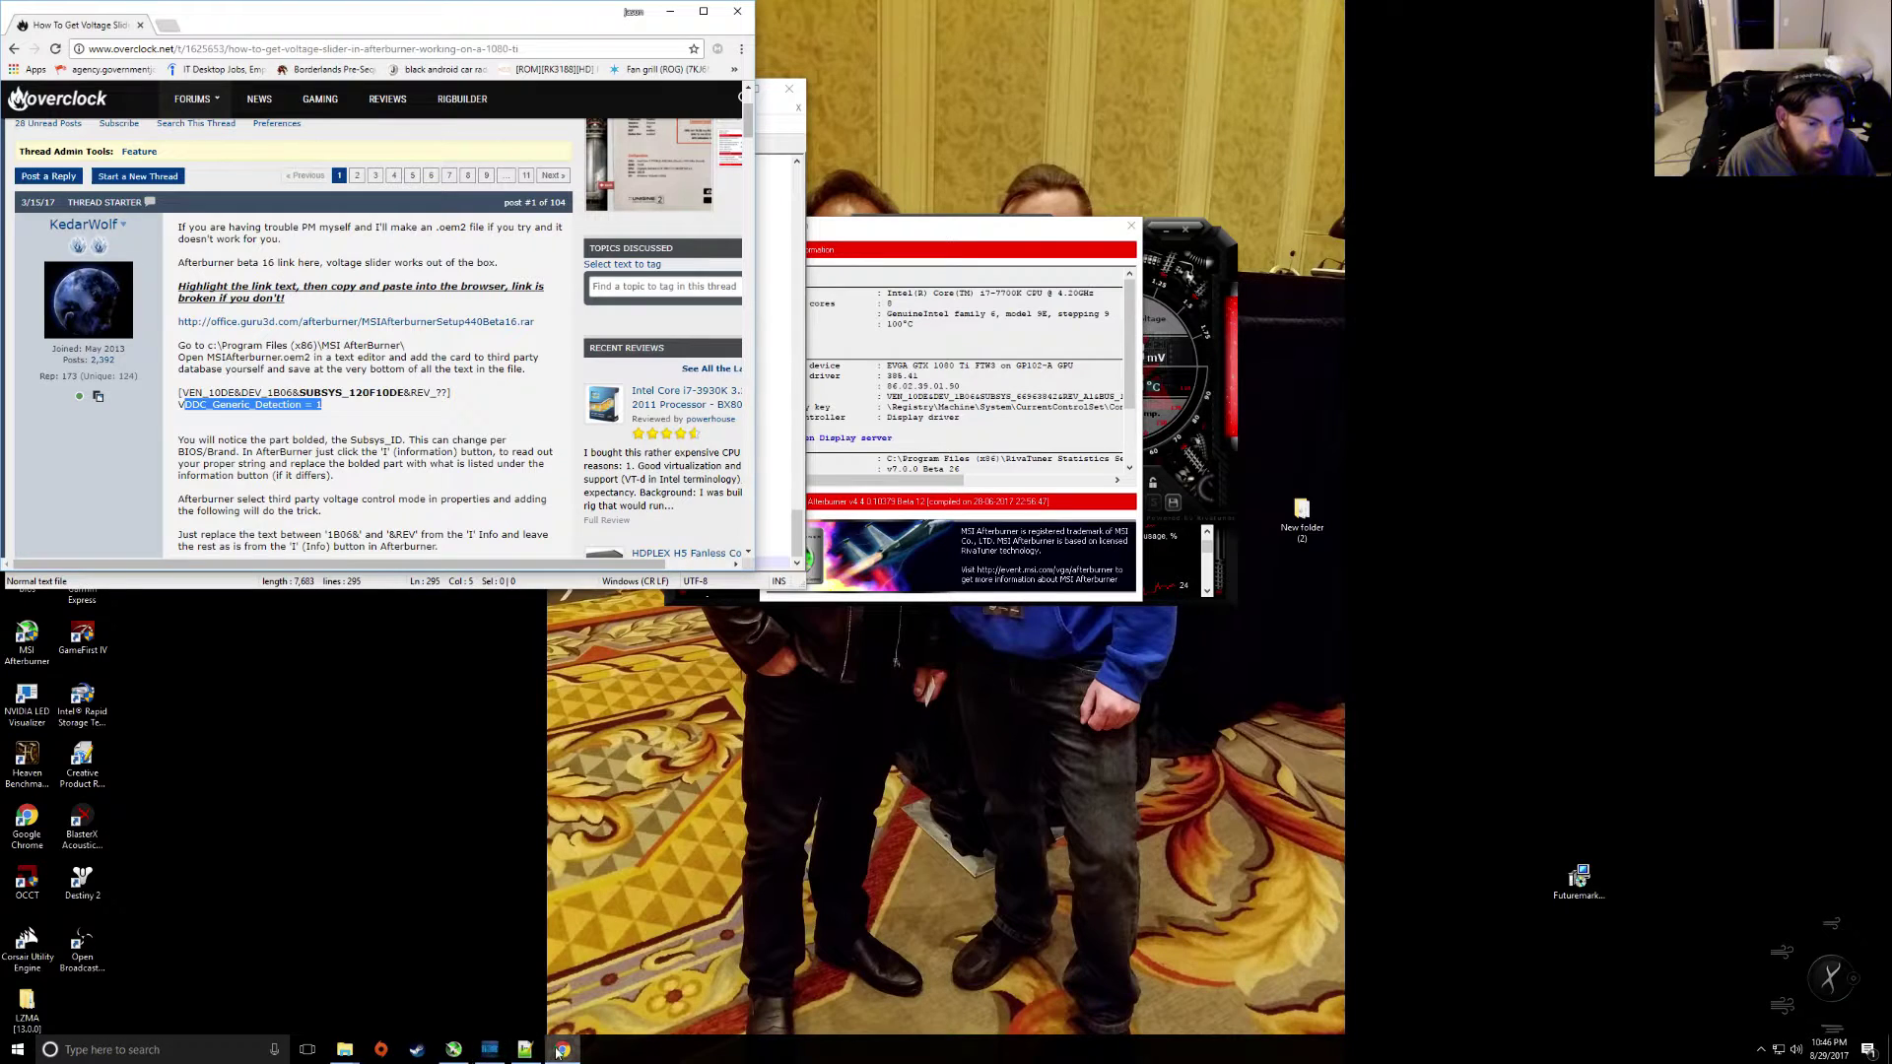
{"action": "left_click", "coordinate": [455, 1051]}
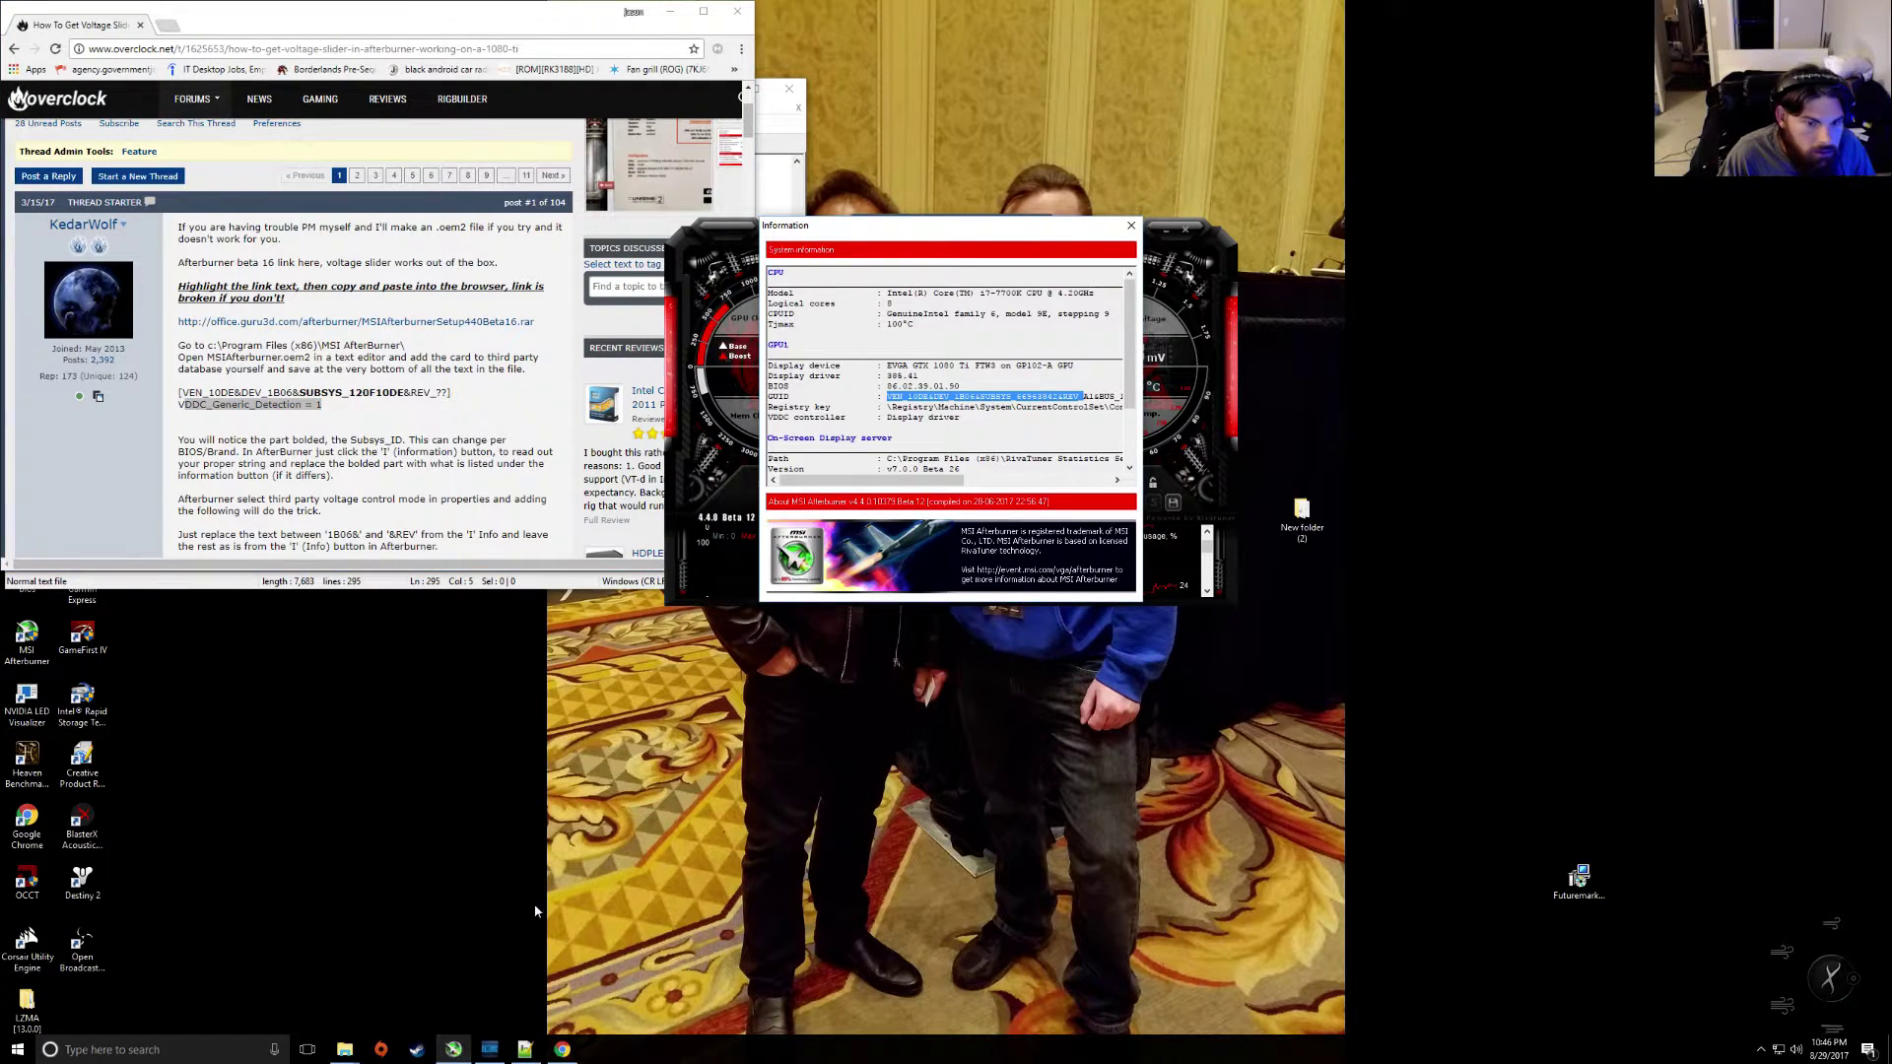
{"action": "left_click", "coordinate": [526, 1051]}
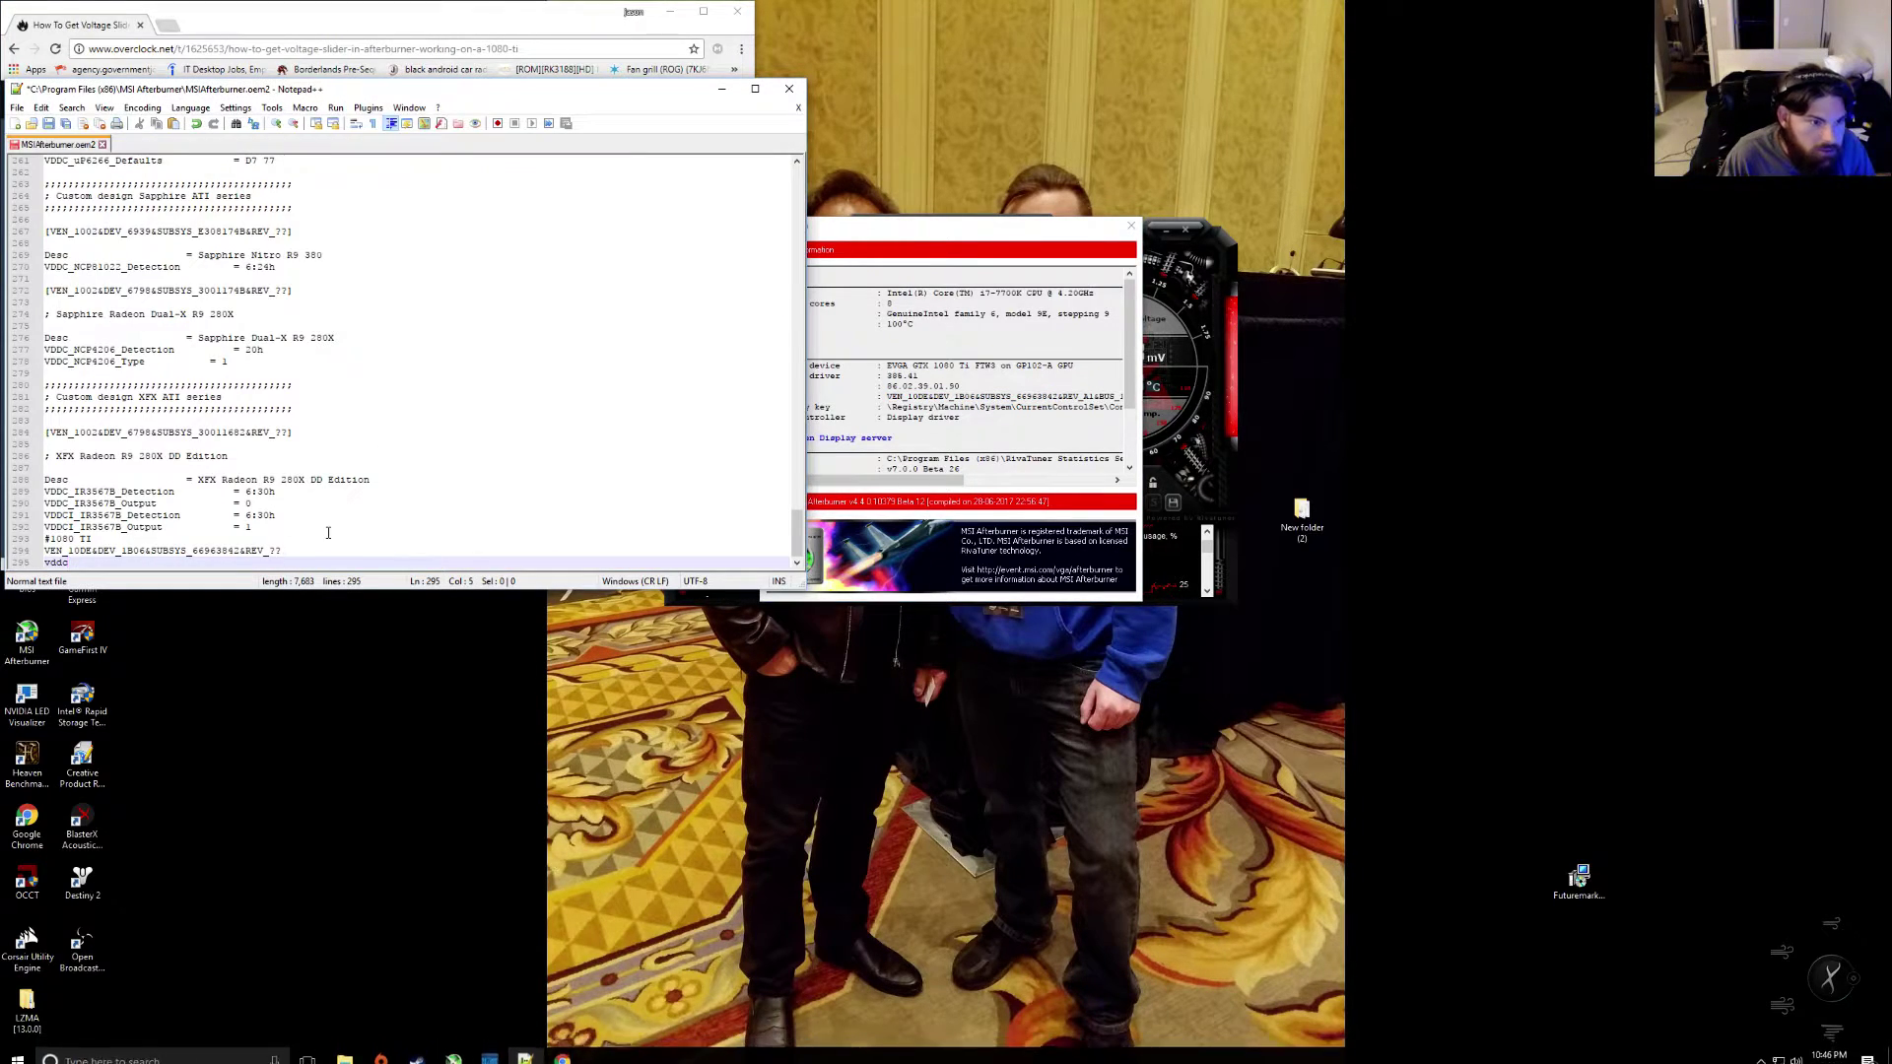
Put VDDC_Generic_Detection = 1 on line 295 and add an opening bracket to the ID line
{"action": "key", "text": "BackSpace"}
{"action": "key", "text": "BackSpace"}
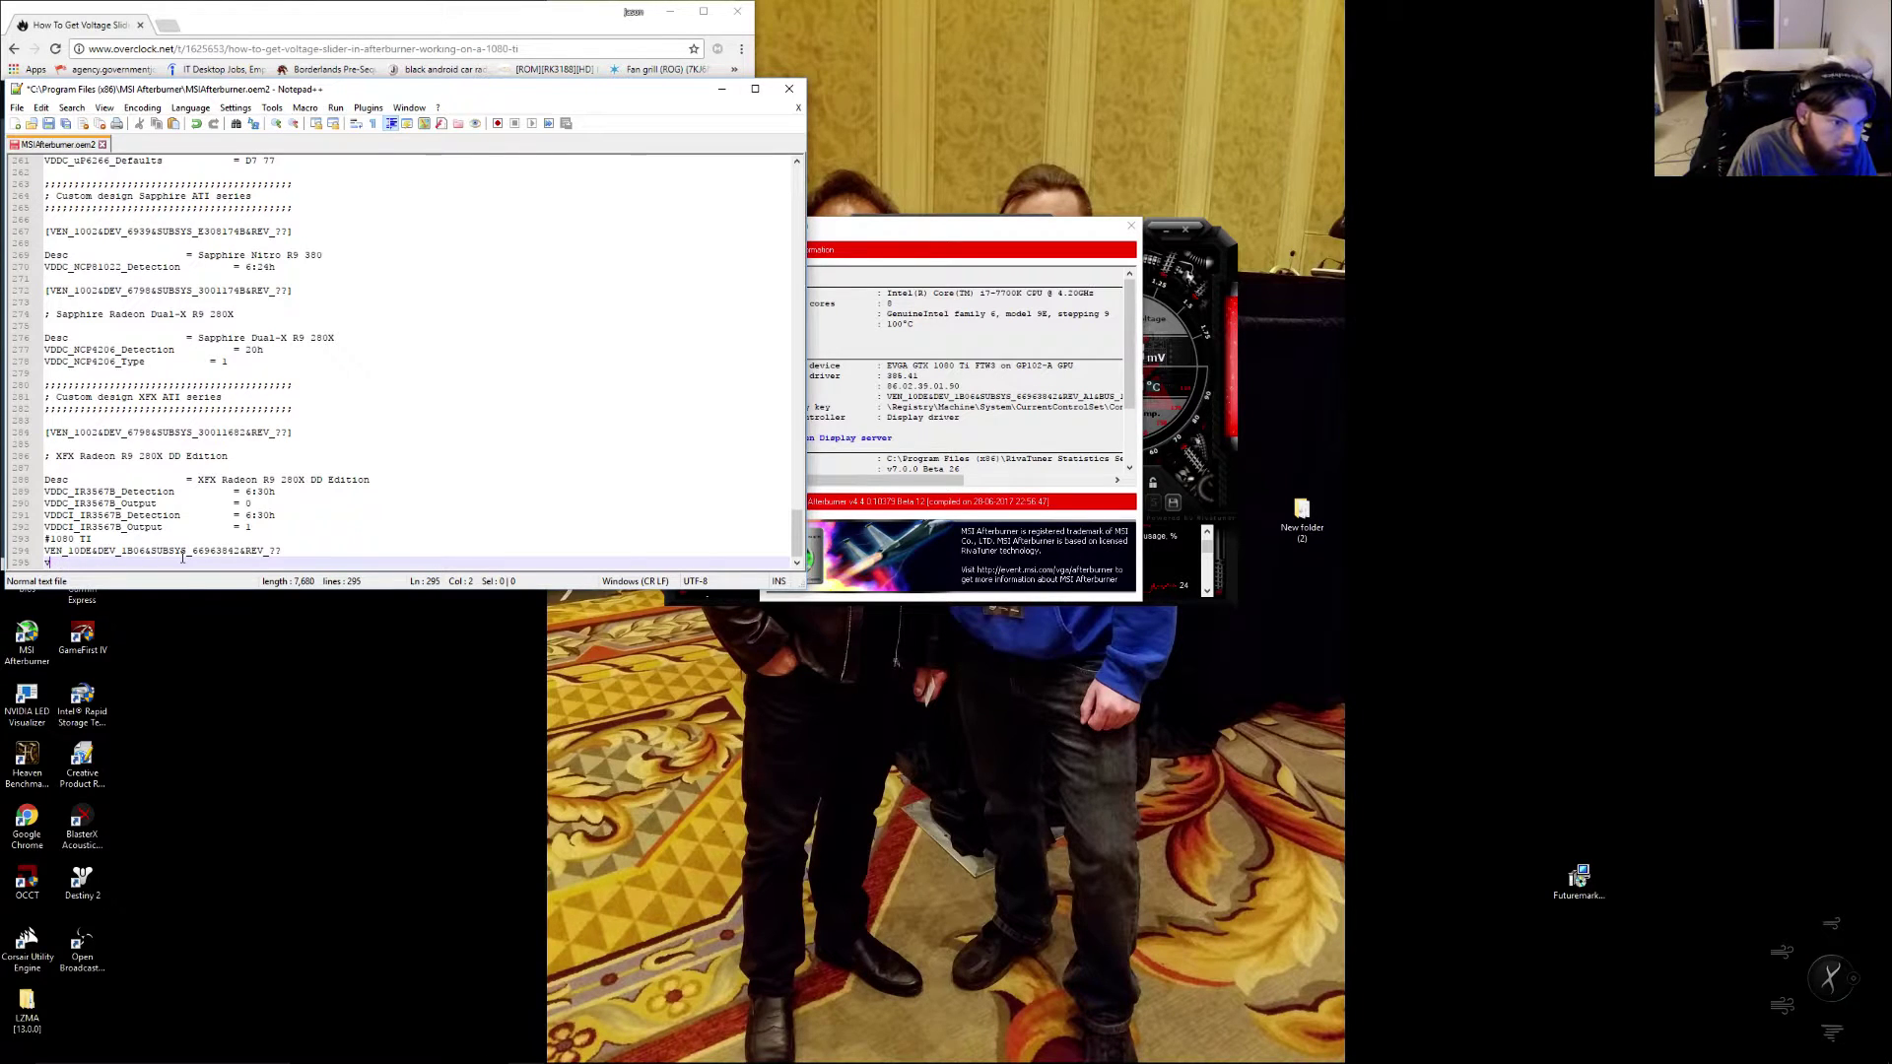
{"action": "type", "text": "DDC_Generic_Detection = 1"}
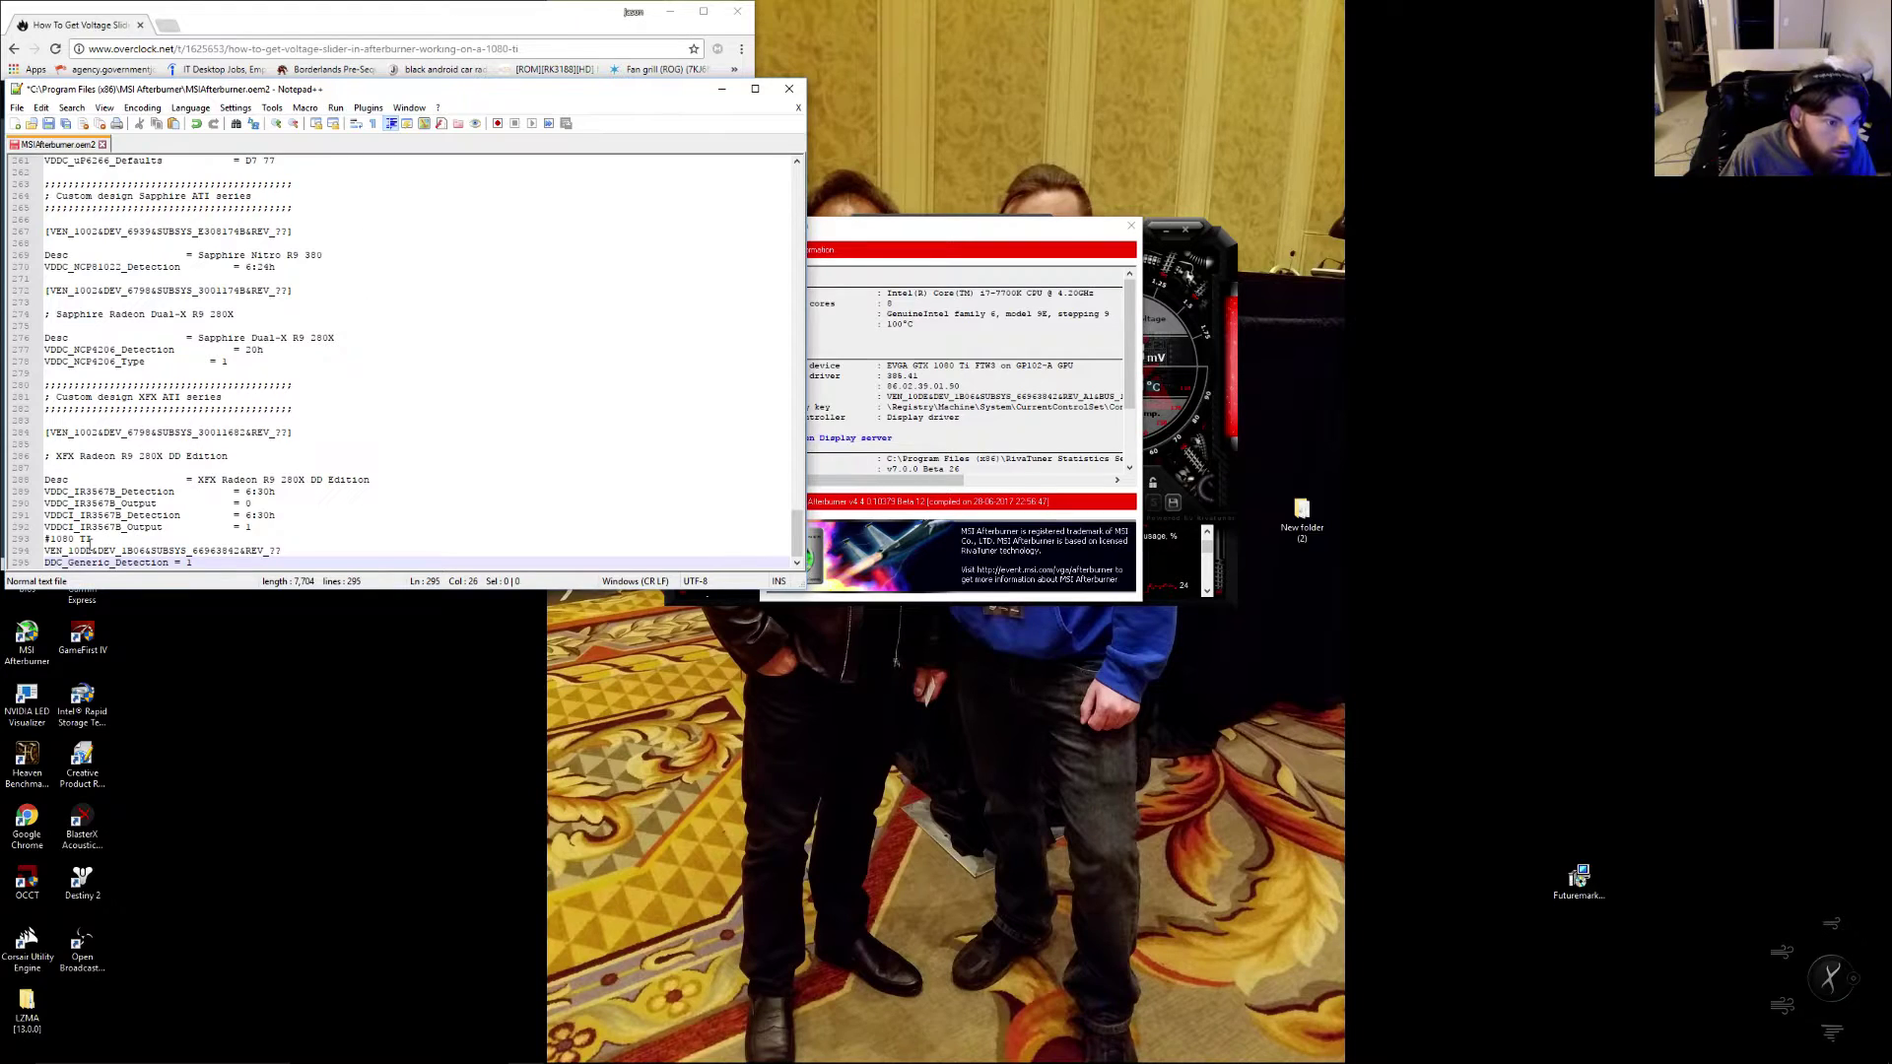
{"action": "key", "text": "Home"}
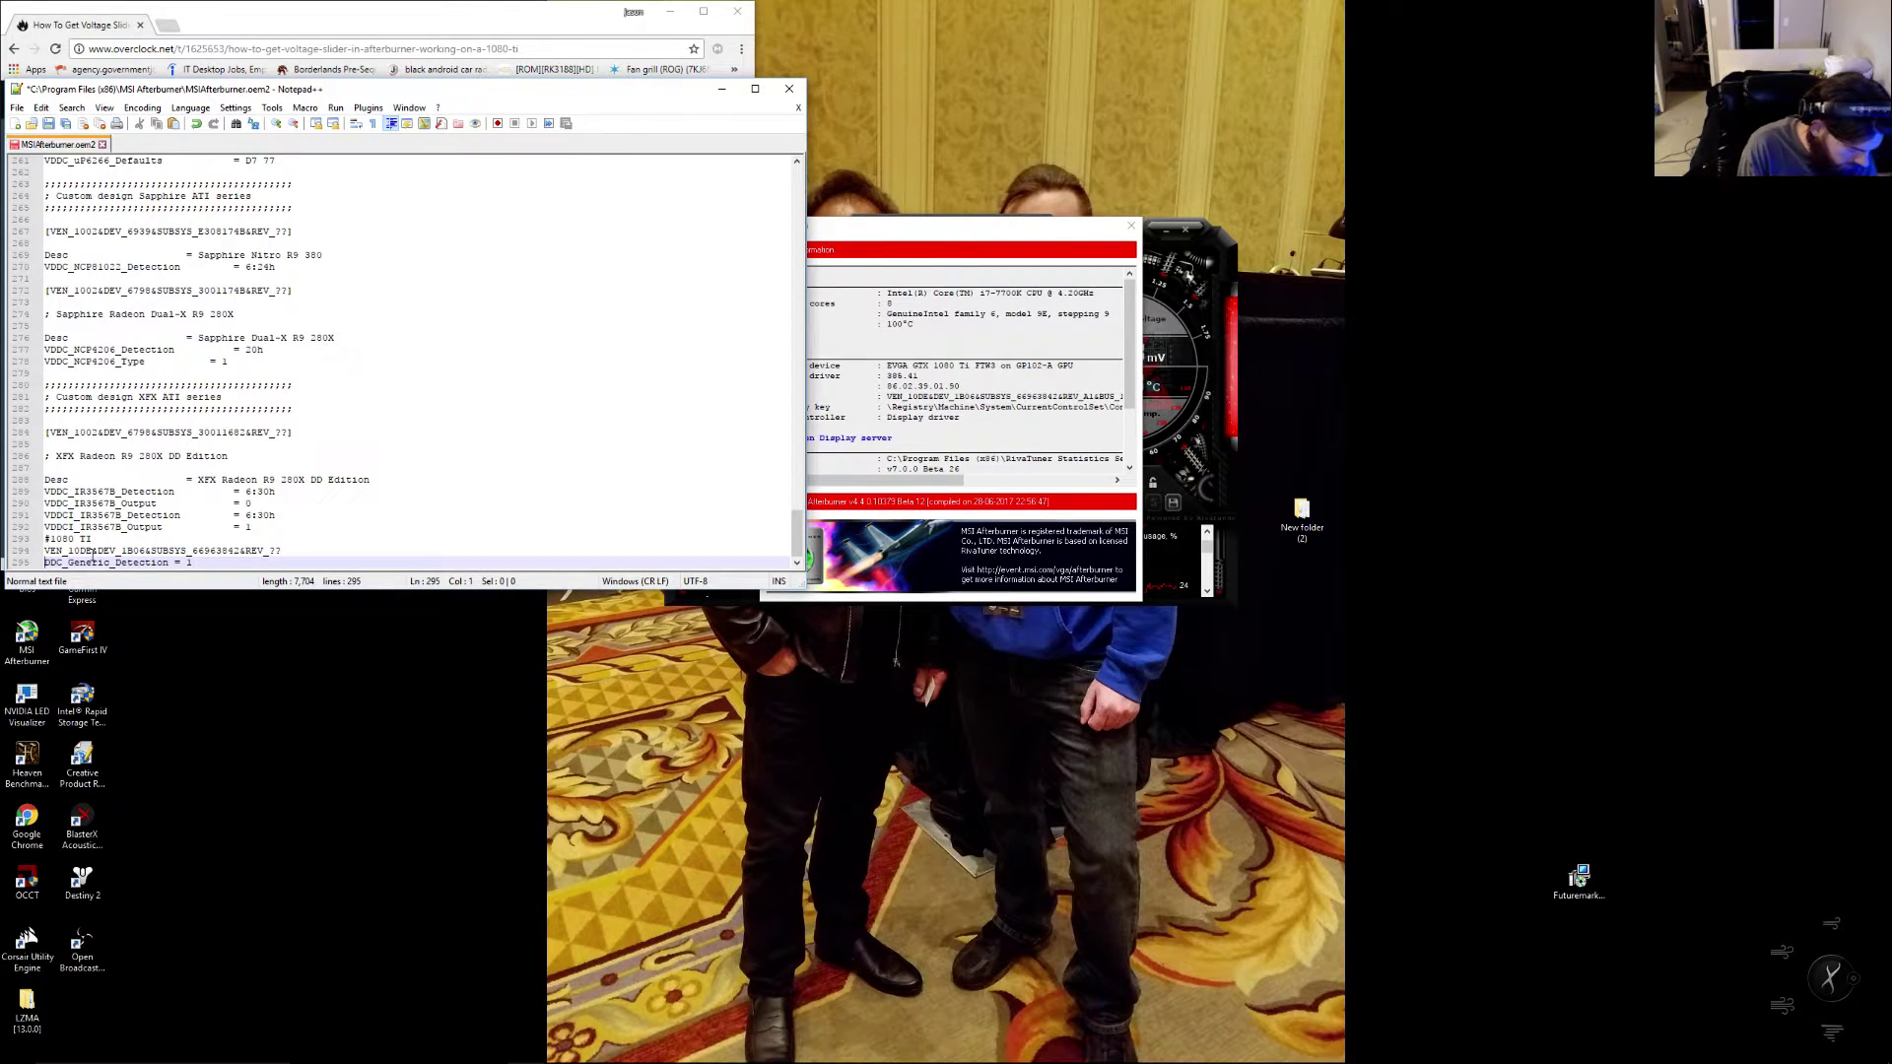
{"action": "type", "text": "V"}
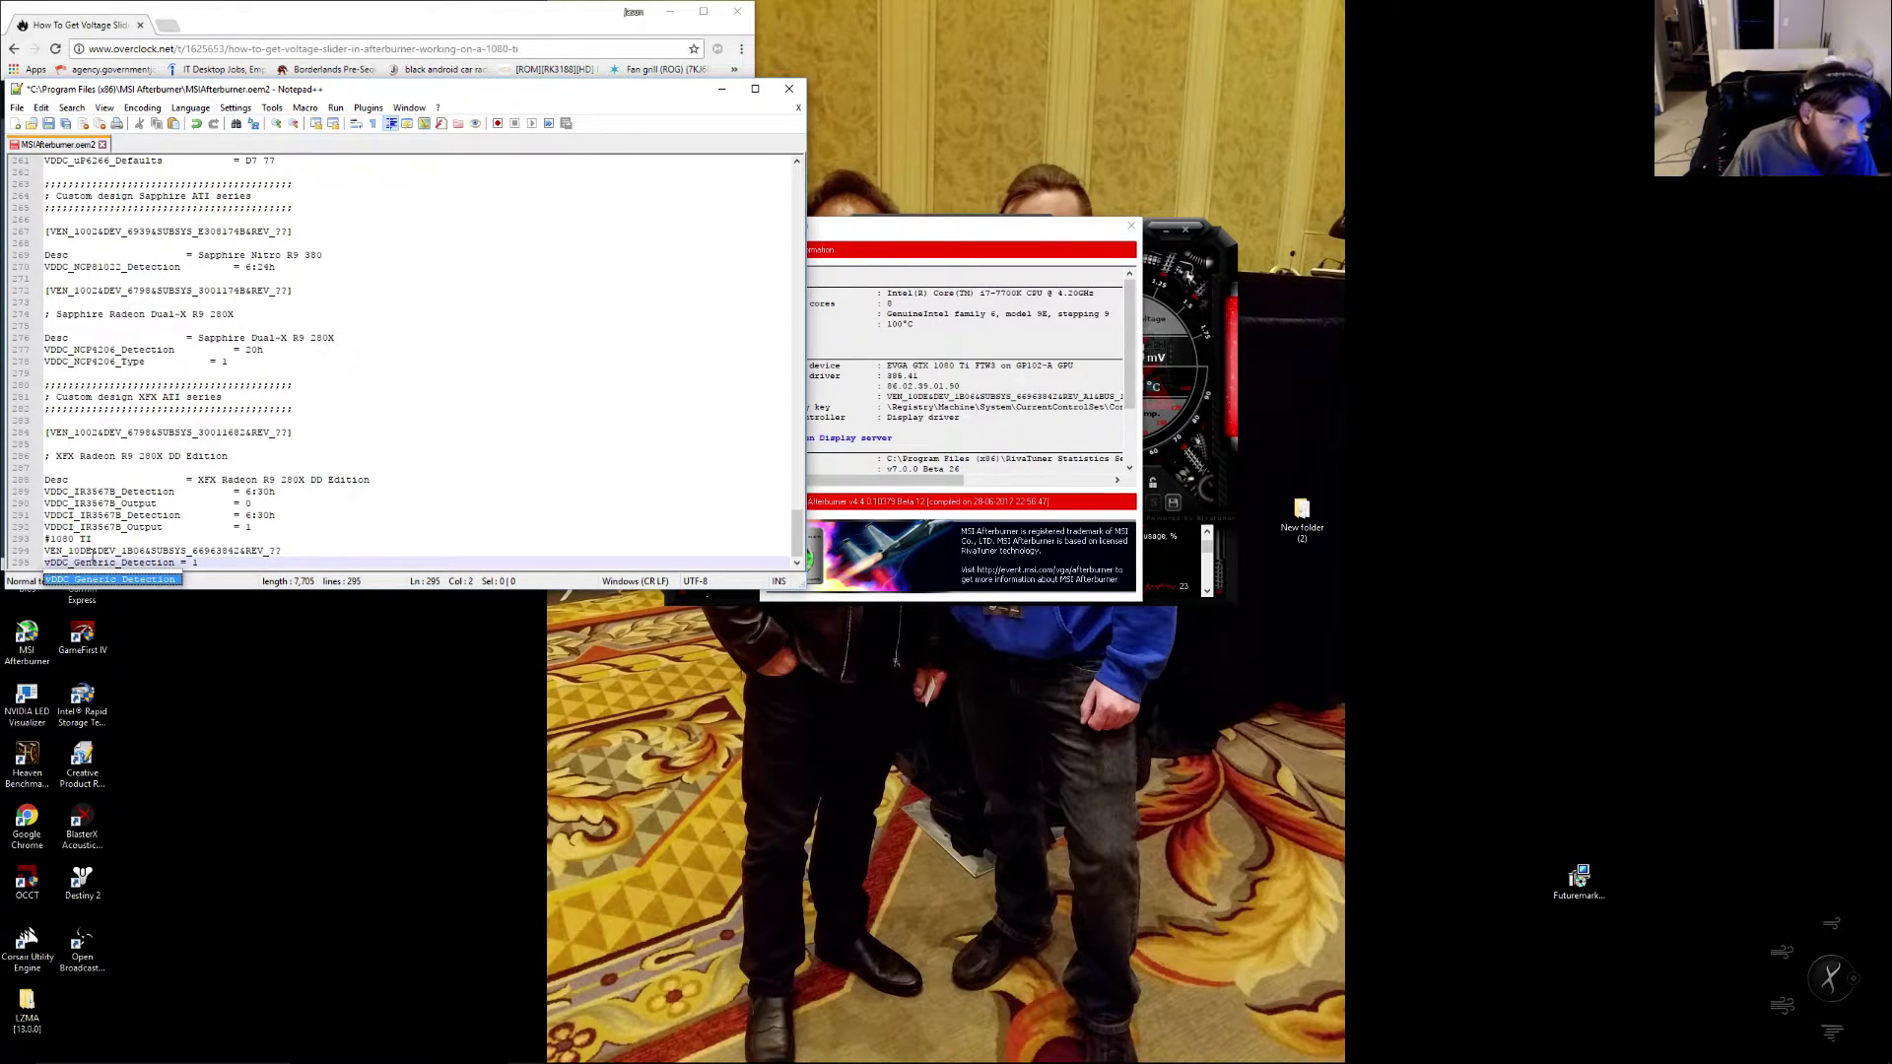
{"action": "key", "text": "BackSpace"}
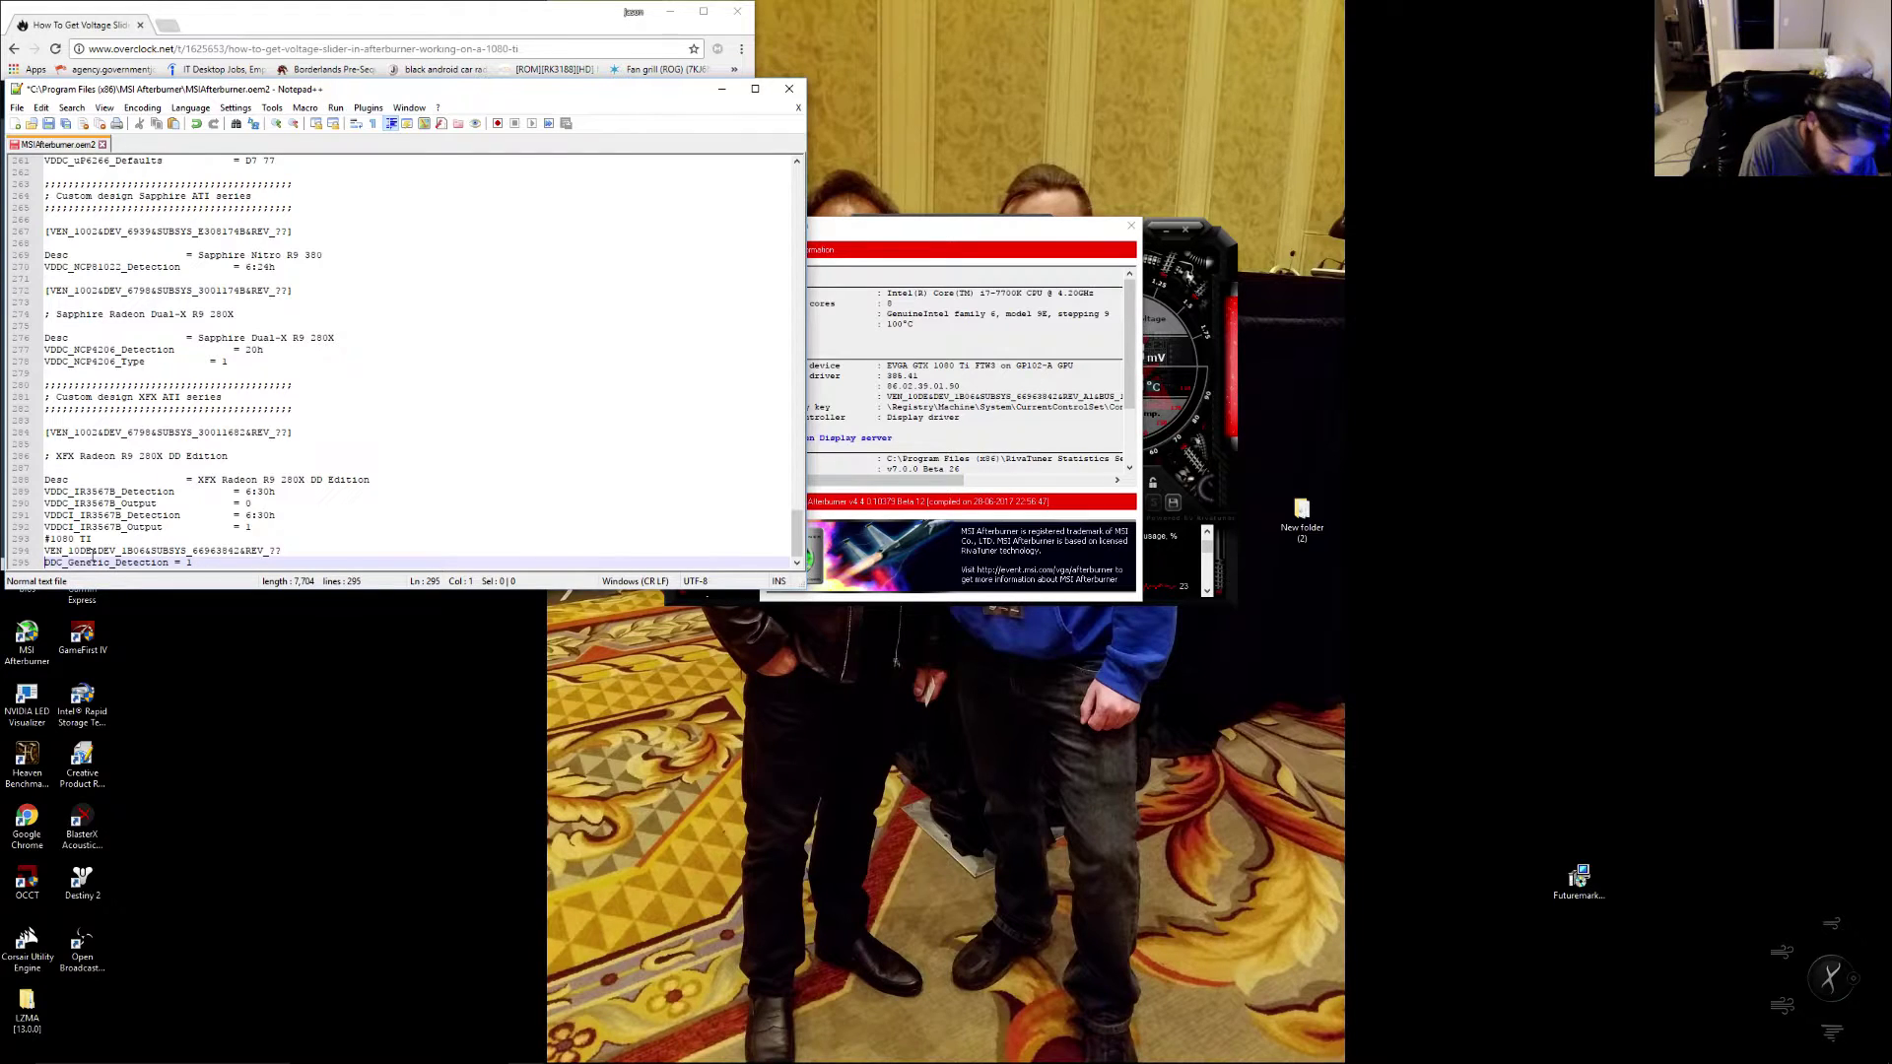
{"action": "type", "text": "V"}
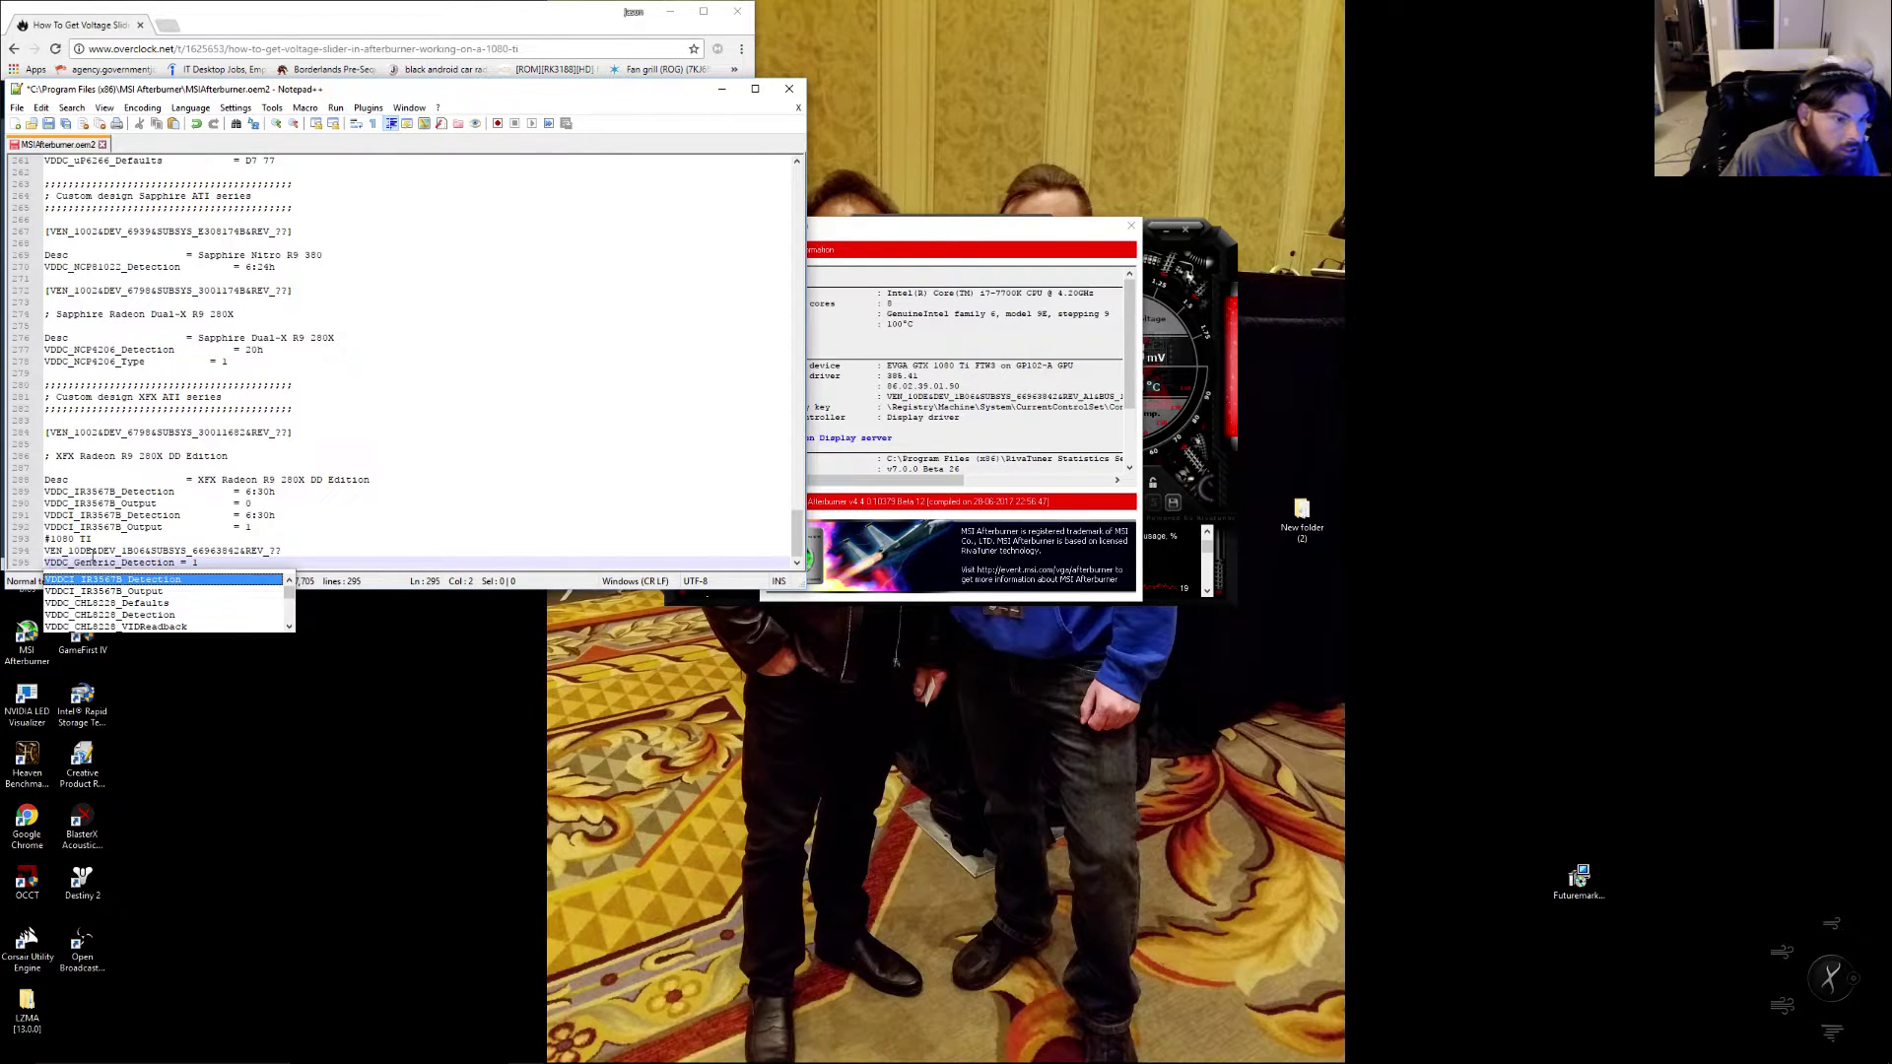
{"action": "left_click", "coordinate": [48, 550]}
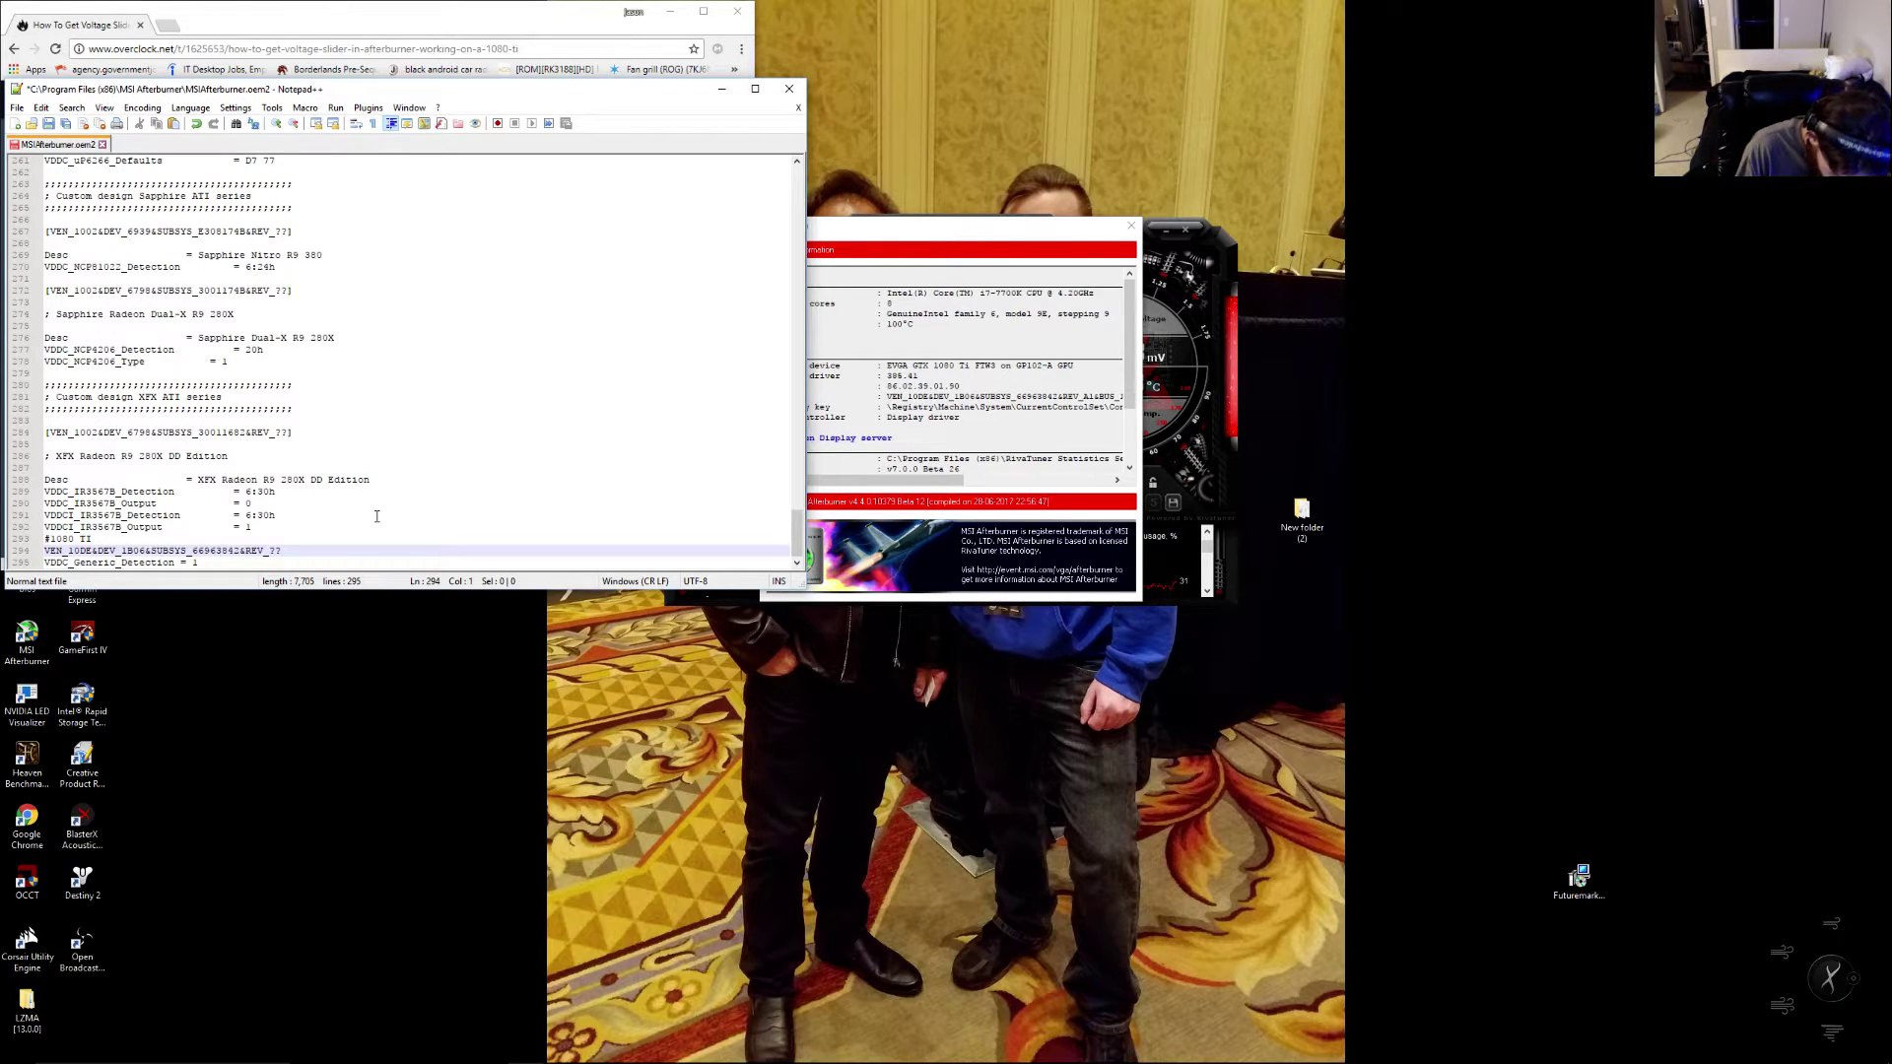
{"action": "type", "text": "["}
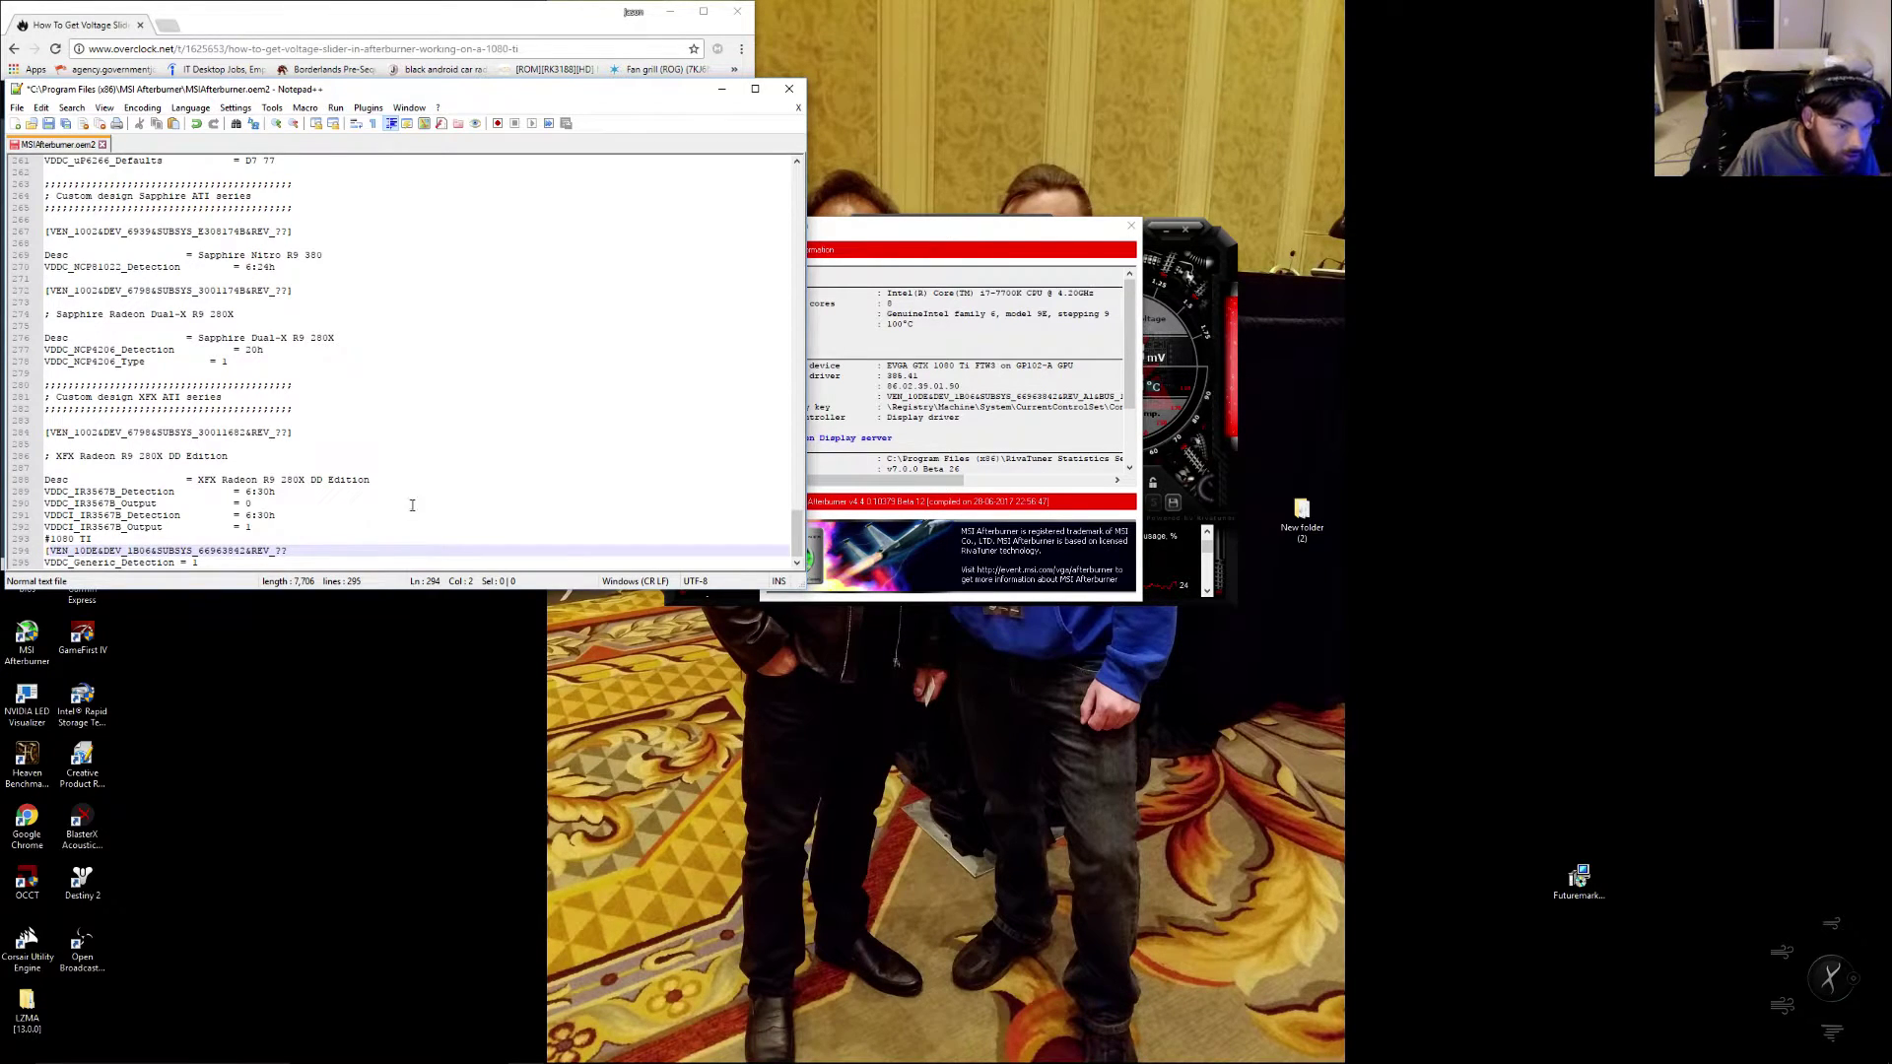
{"action": "key", "text": "End"}
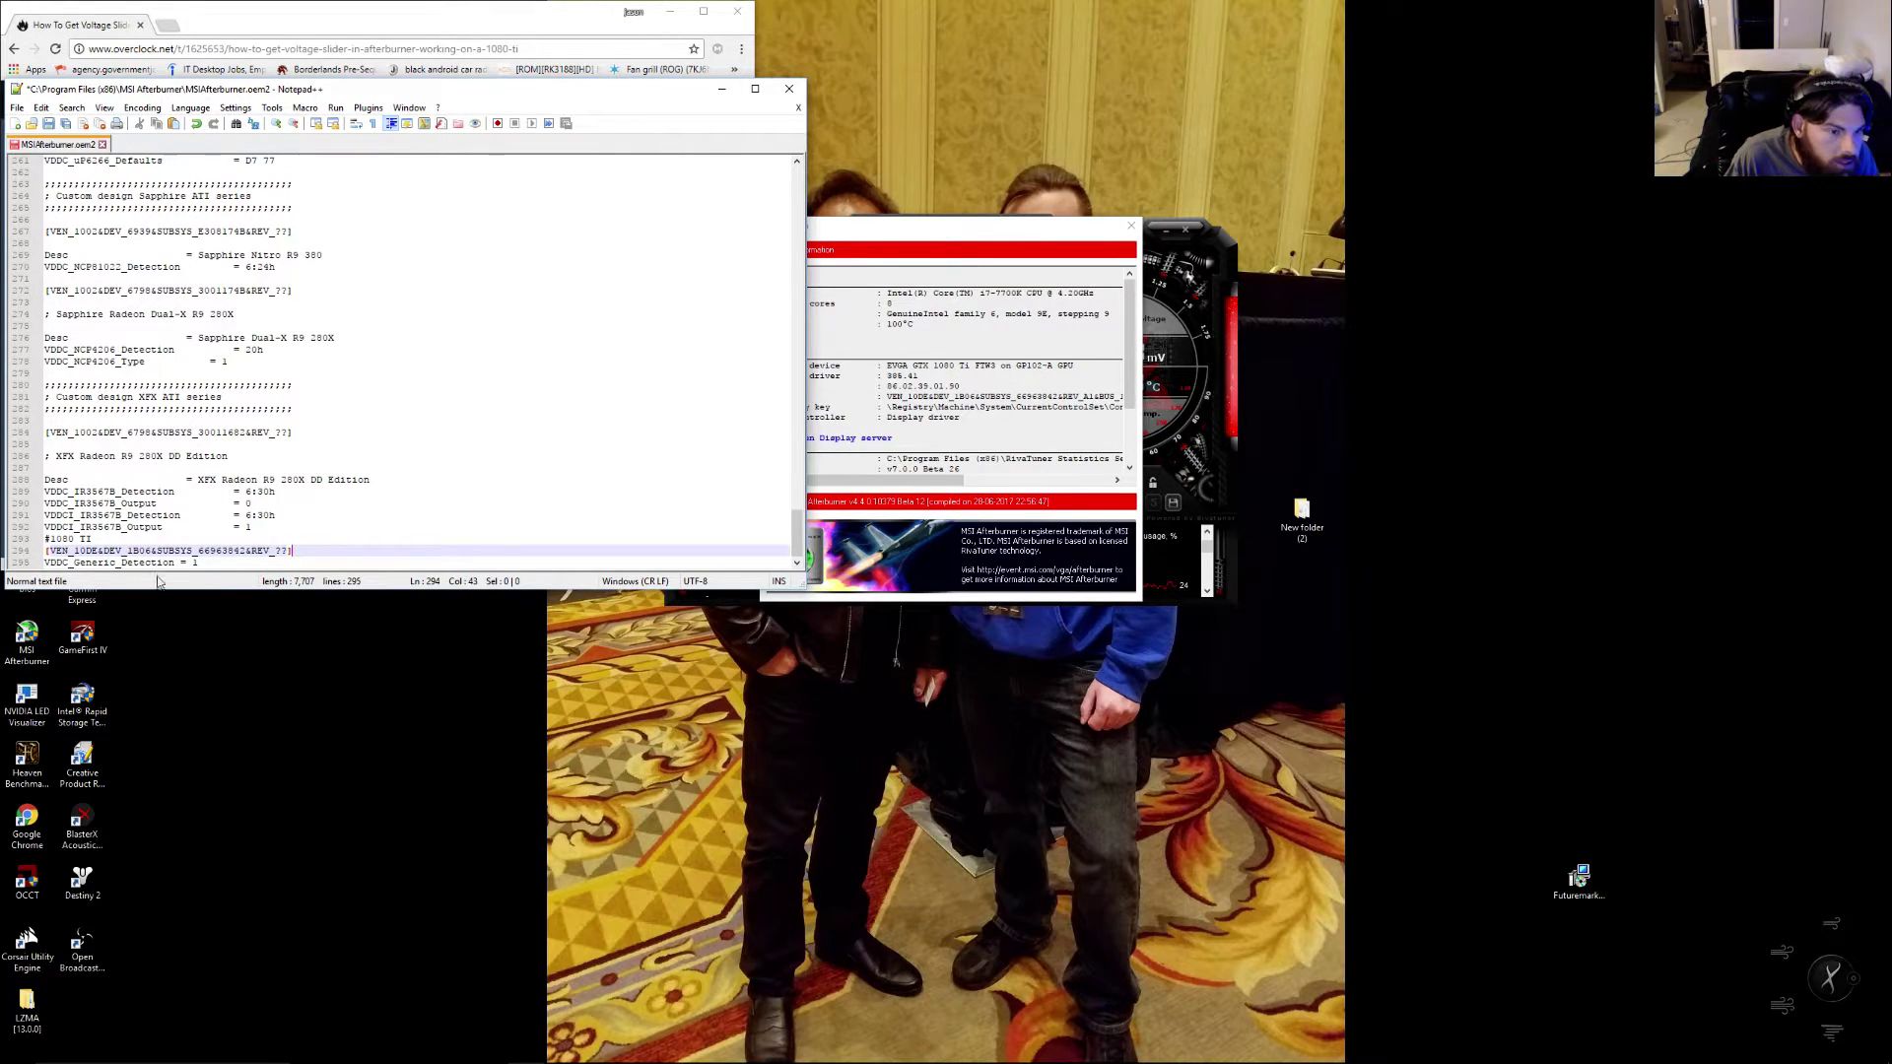
Search for 66963842&REV_ to confirm only the 1080 Ti entry on line 294 matches
{"action": "left_click_drag", "start_coordinate": [196, 550], "coordinate": [274, 555]}
{"action": "key", "text": "ctrl+c"}
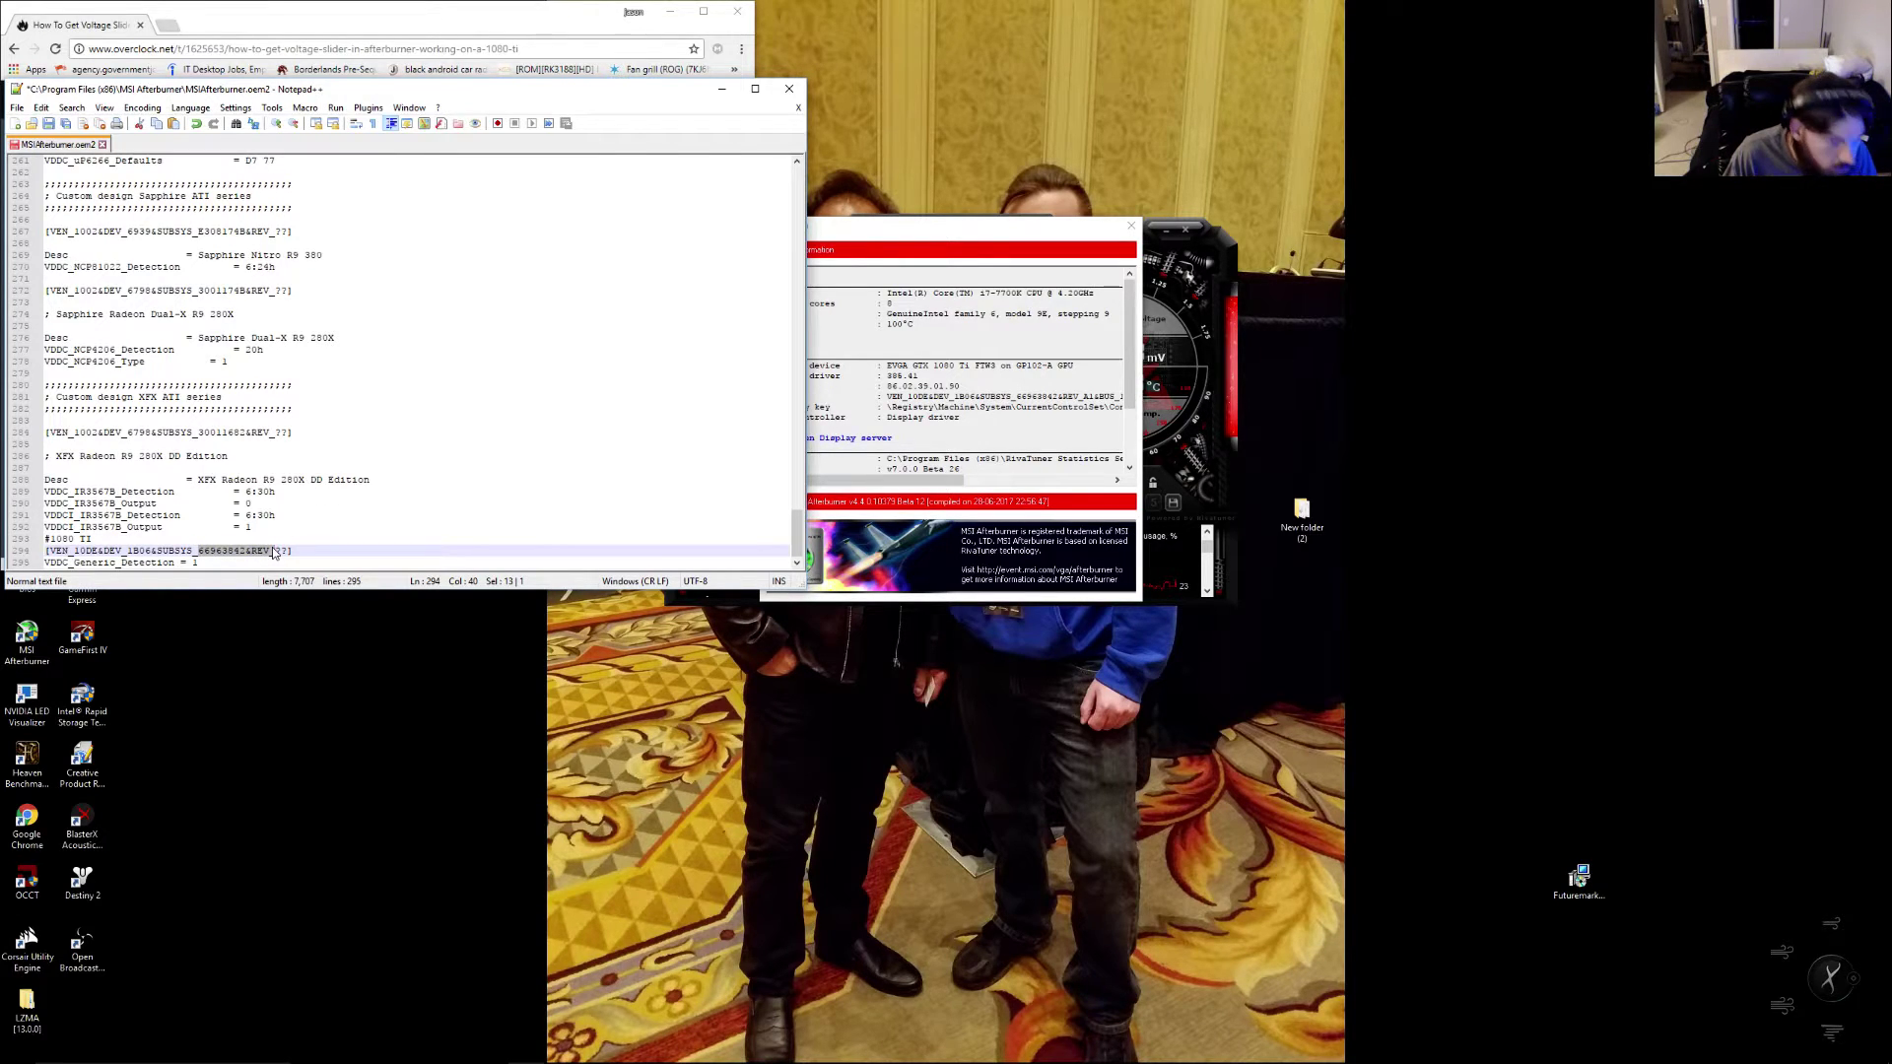
{"action": "left_click", "coordinate": [461, 376]}
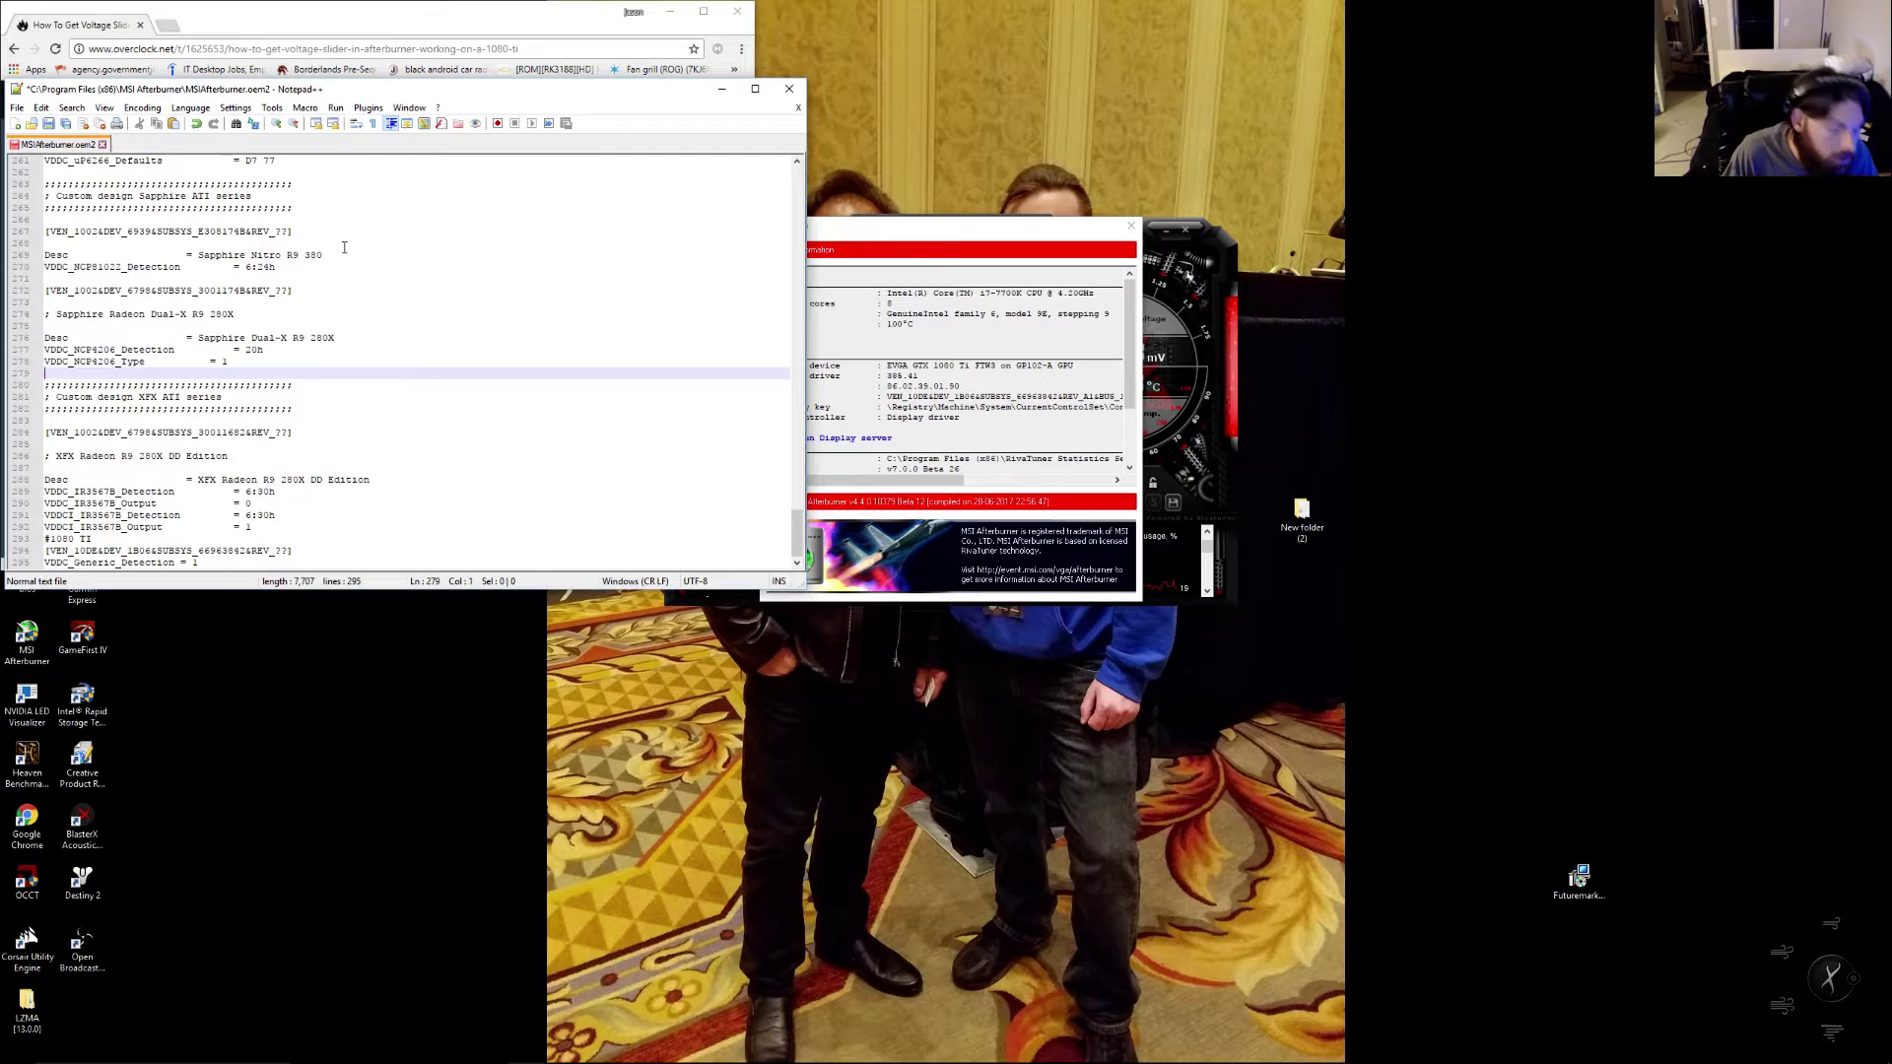
{"action": "key", "text": "ctrl+f"}
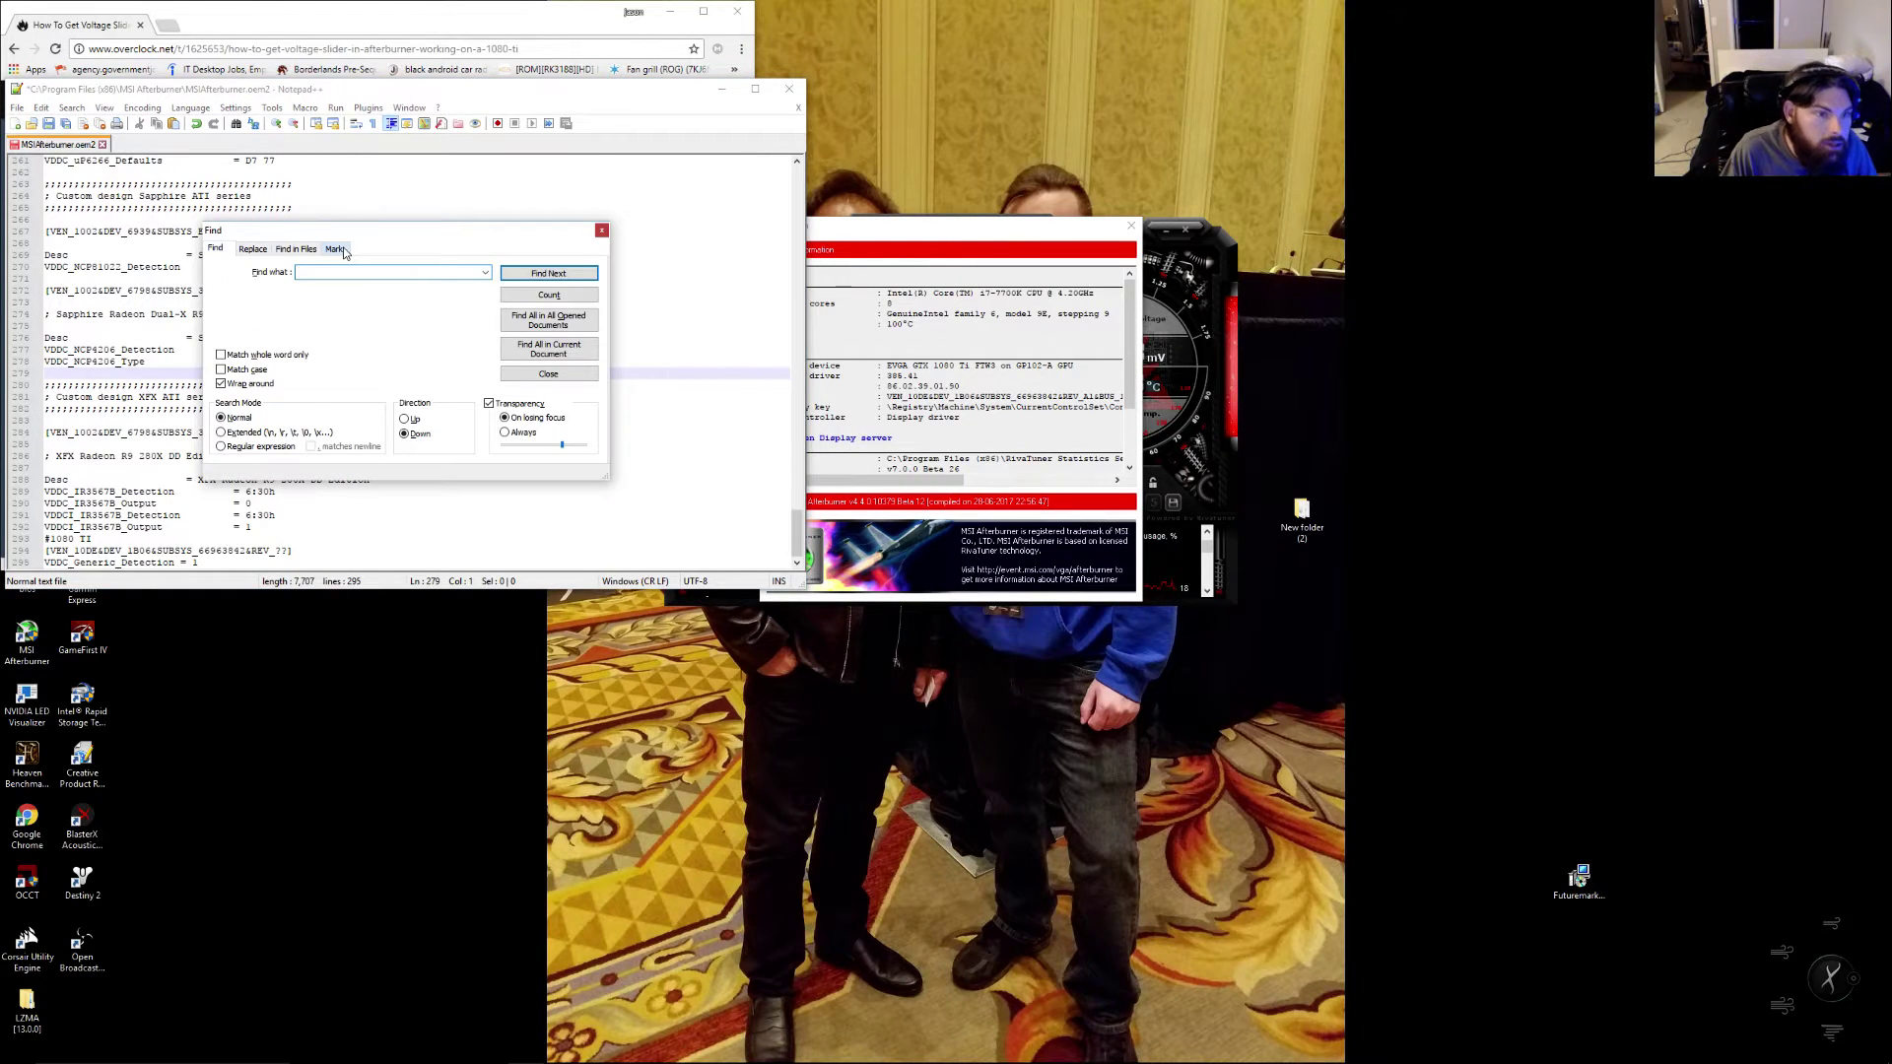
{"action": "key", "text": "ctrl+v"}
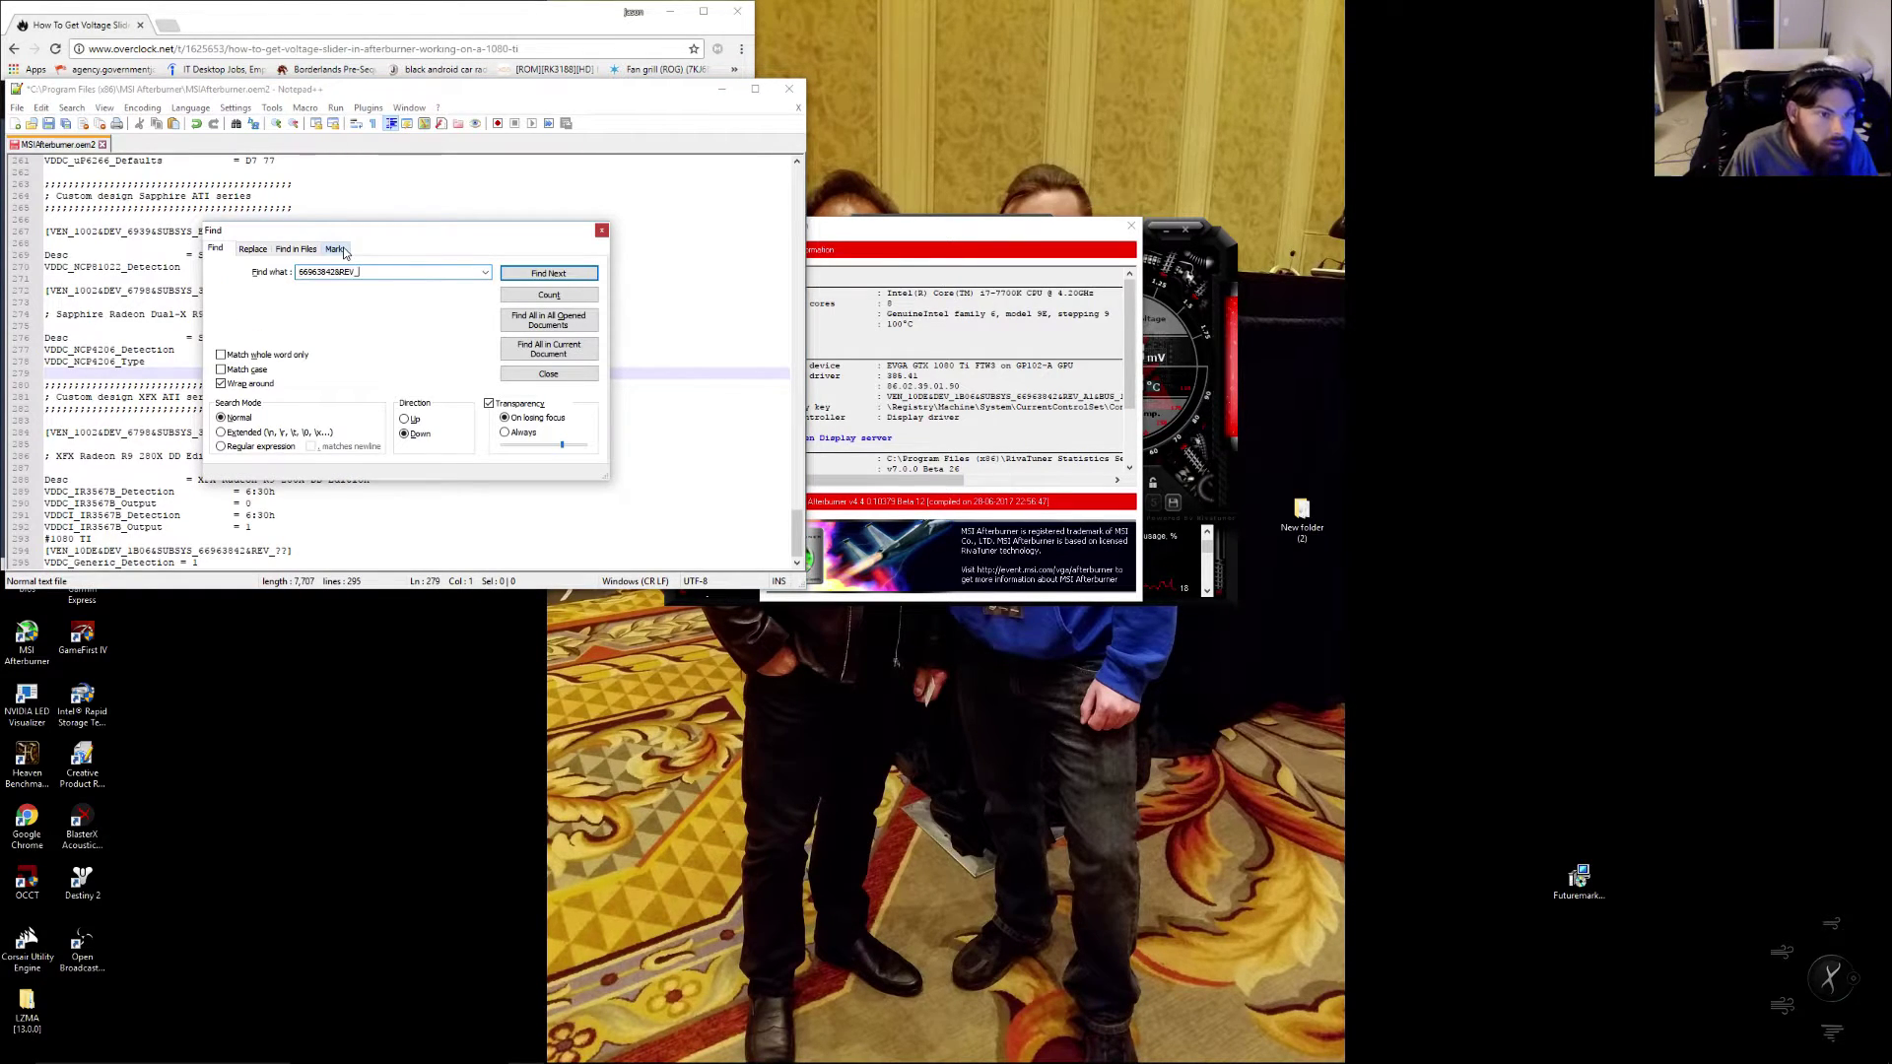
{"action": "left_click", "coordinate": [532, 280]}
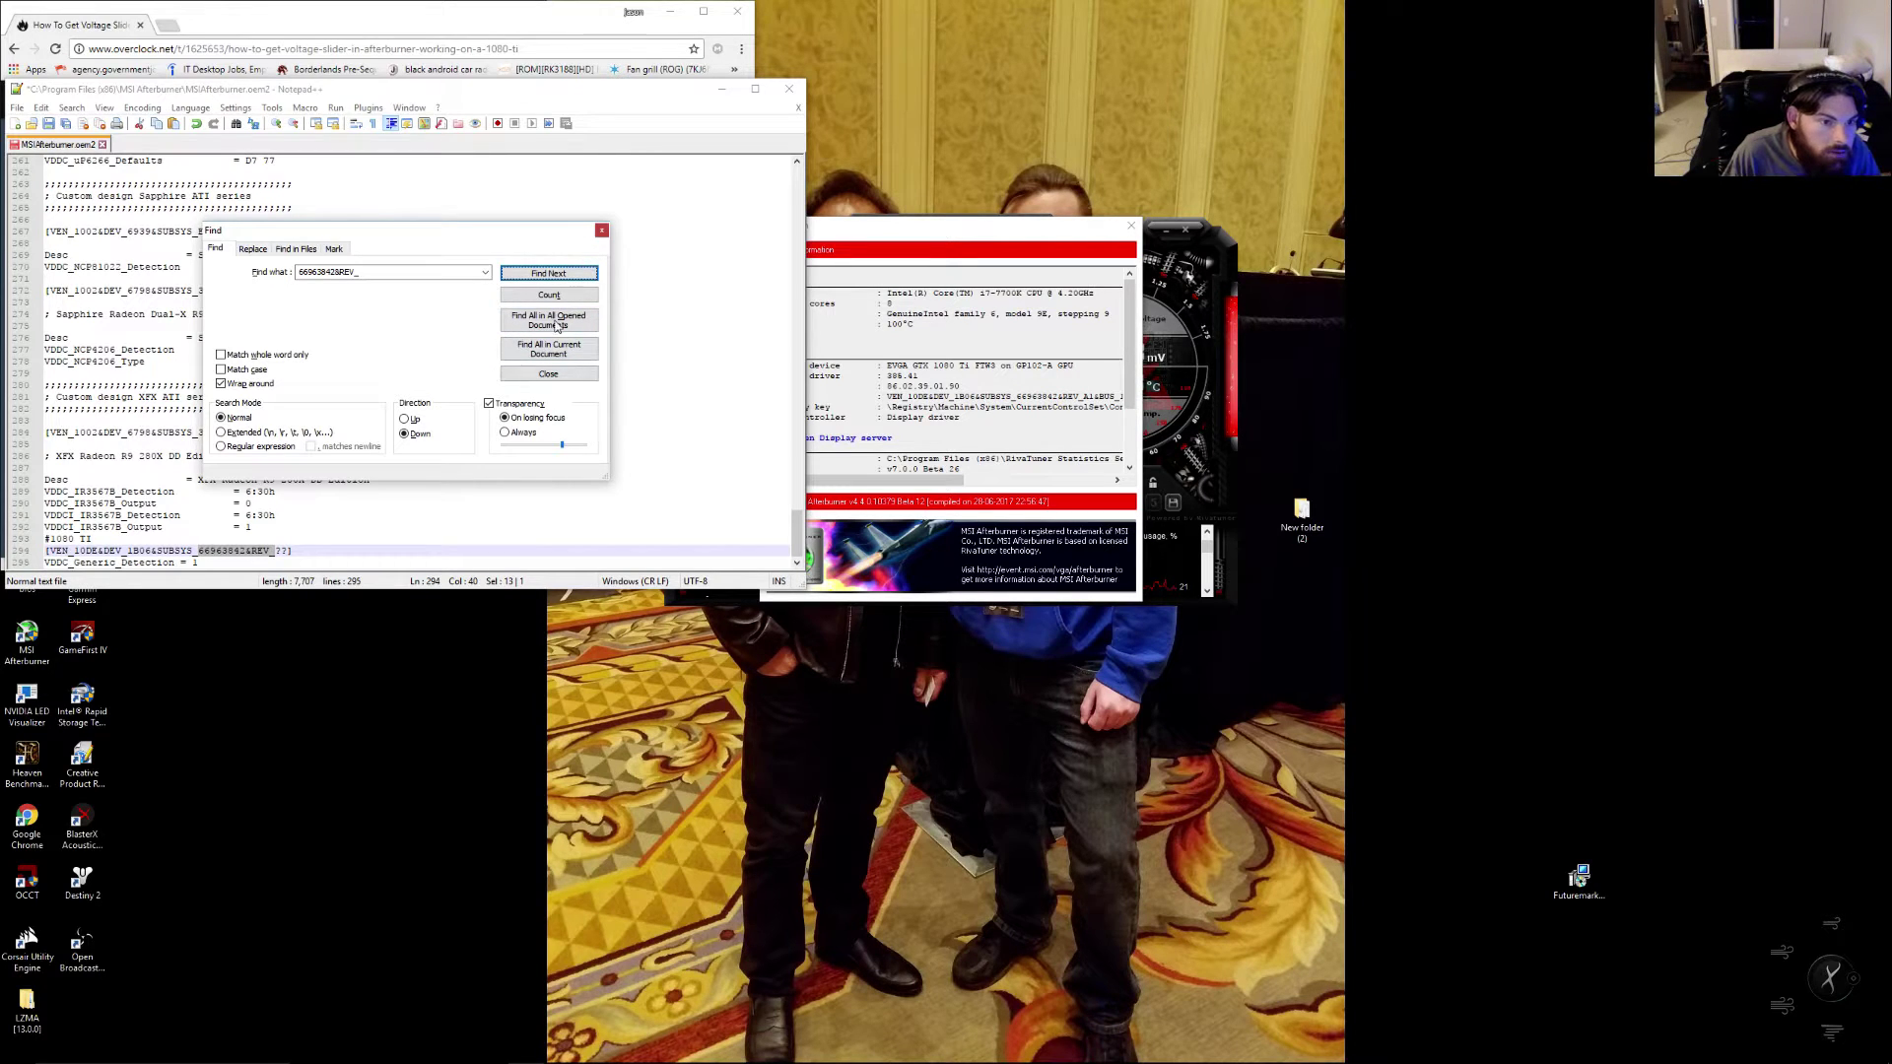
{"action": "left_click", "coordinate": [601, 230]}
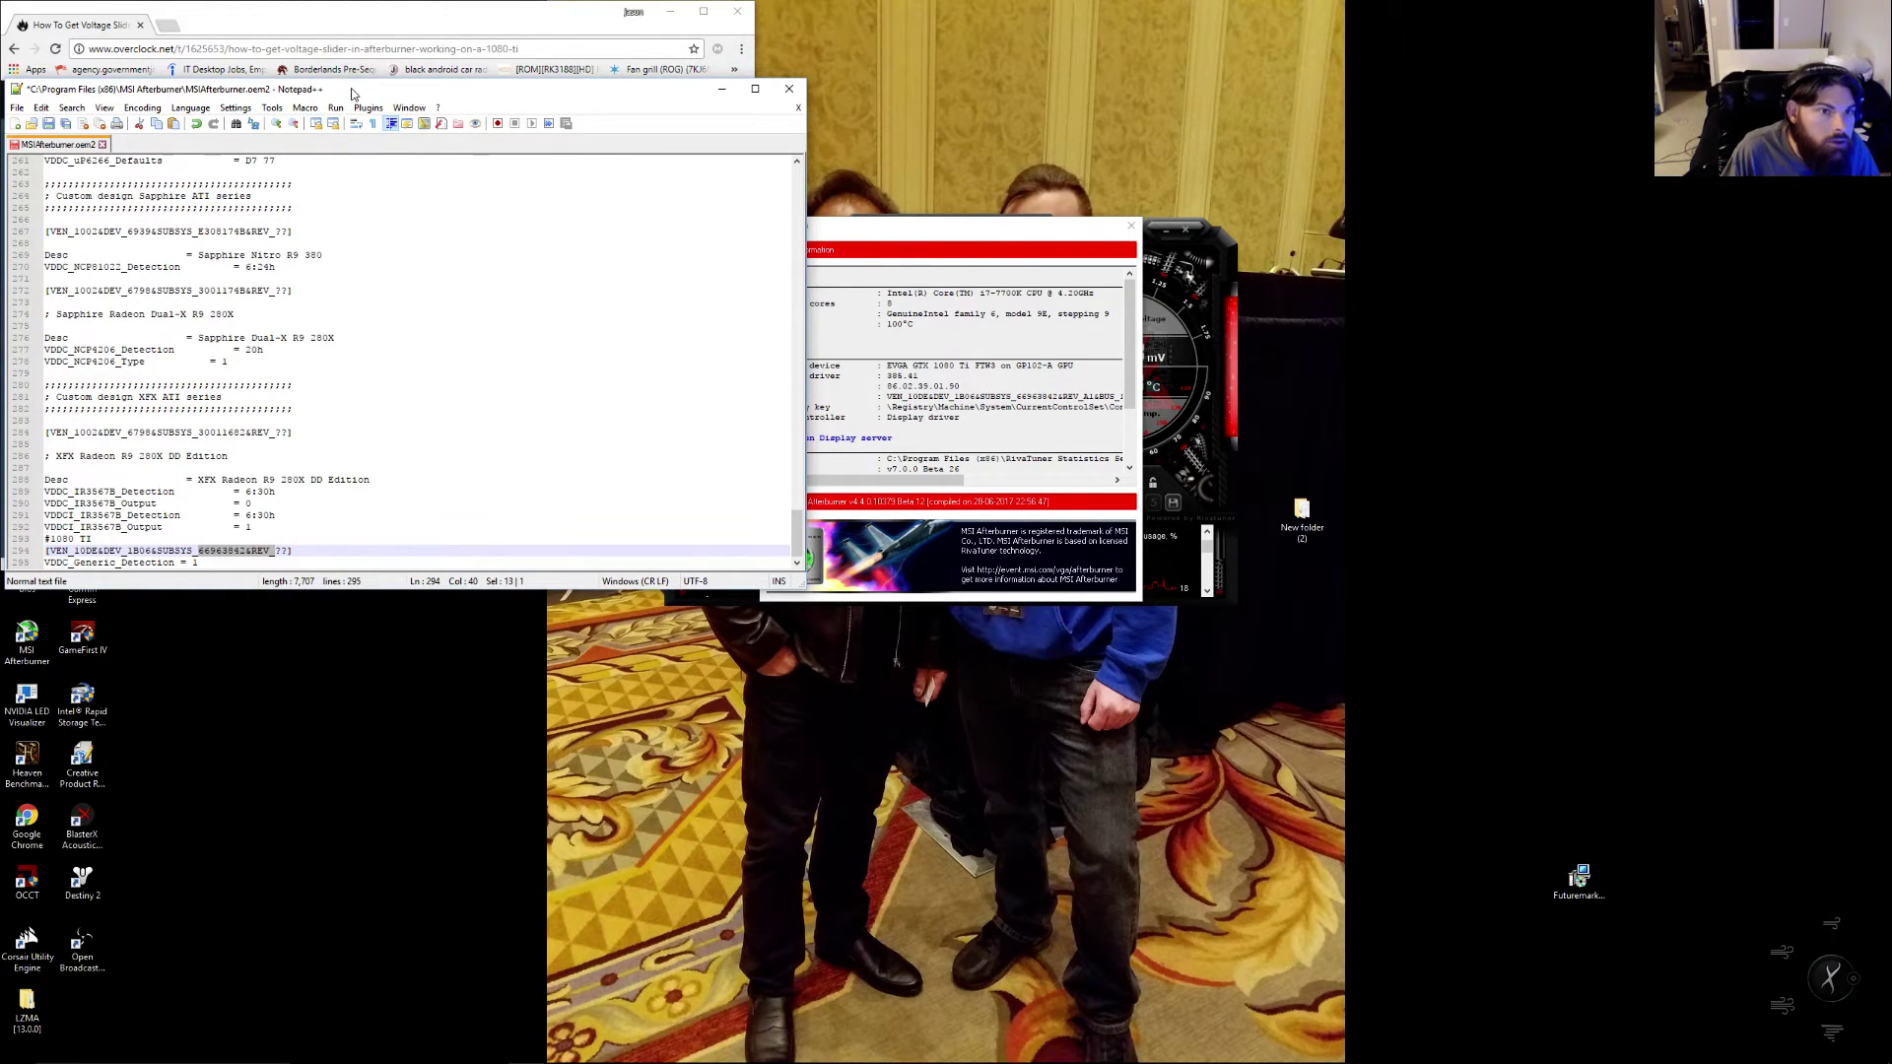
Save MSIAfterburner.oem2 after relaunching Notepad++ with administrator rights
{"action": "left_click_drag", "start_coordinate": [352, 89], "coordinate": [682, 229]}
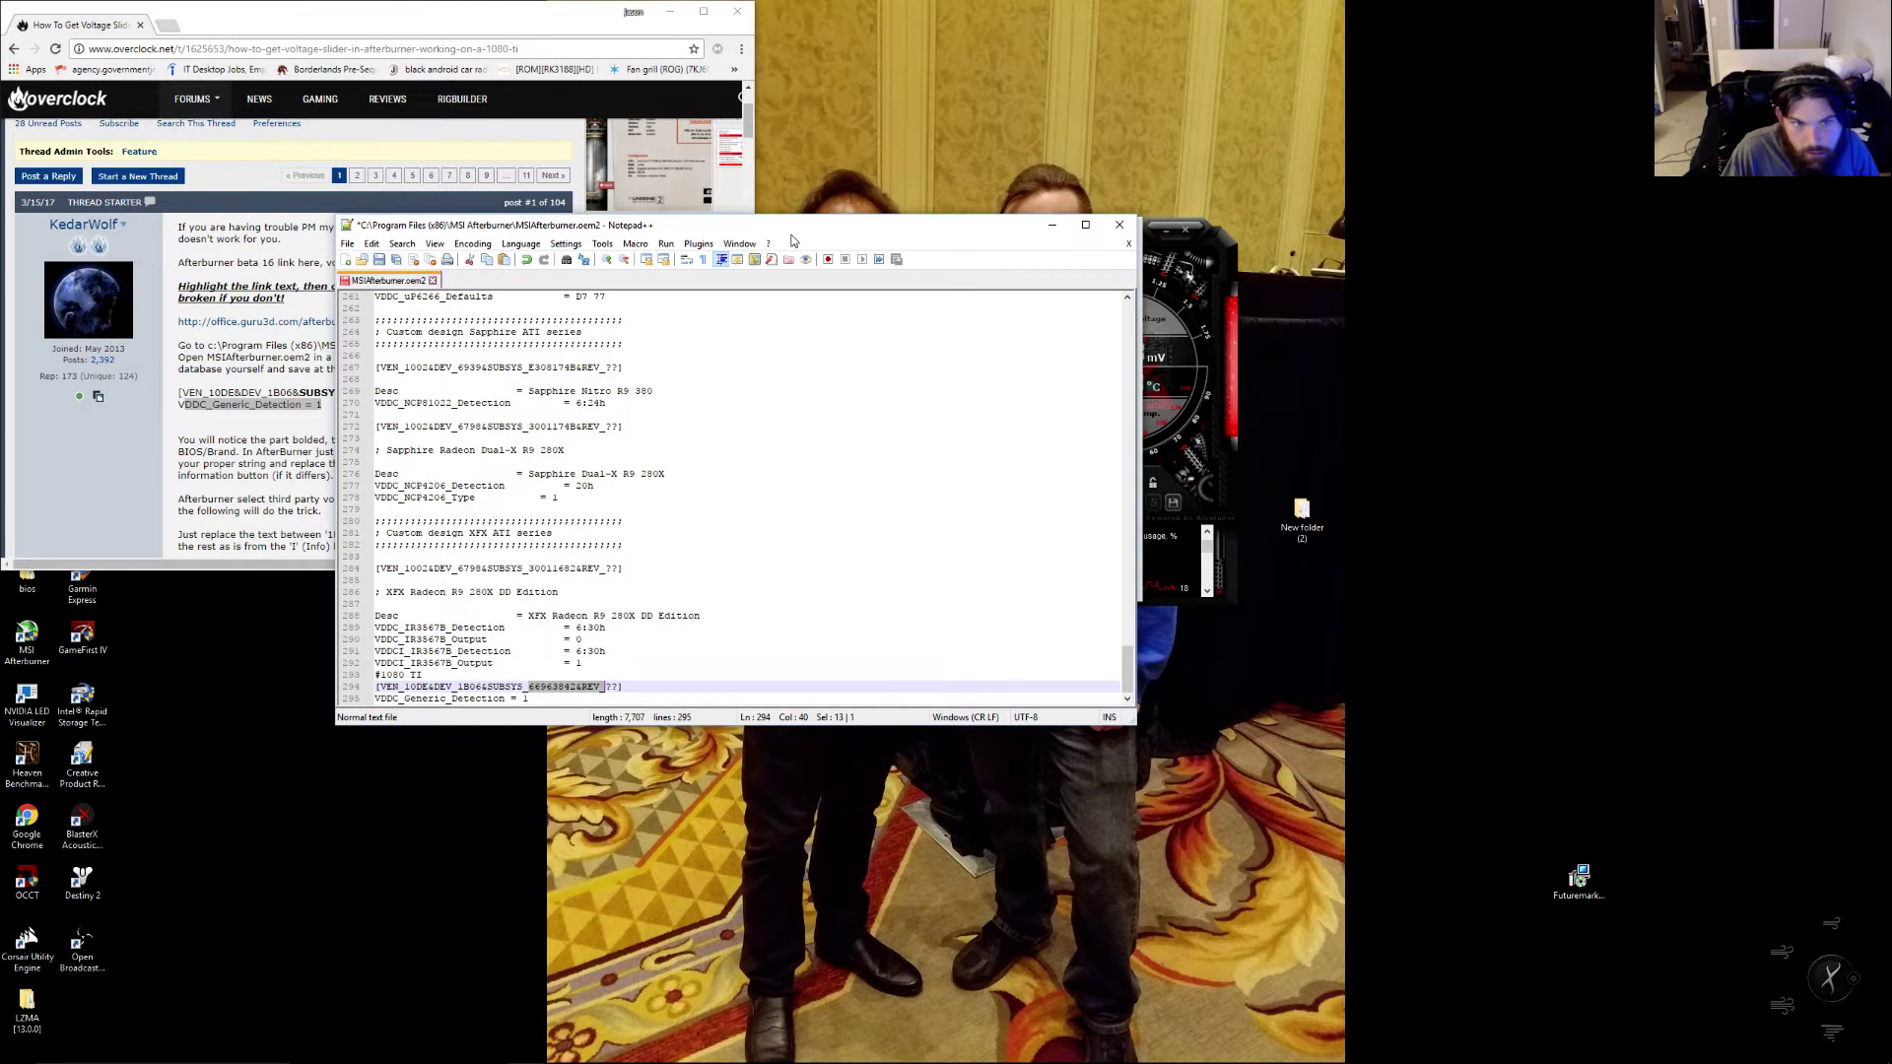
{"action": "left_click_drag", "start_coordinate": [845, 240], "coordinate": [781, 230]}
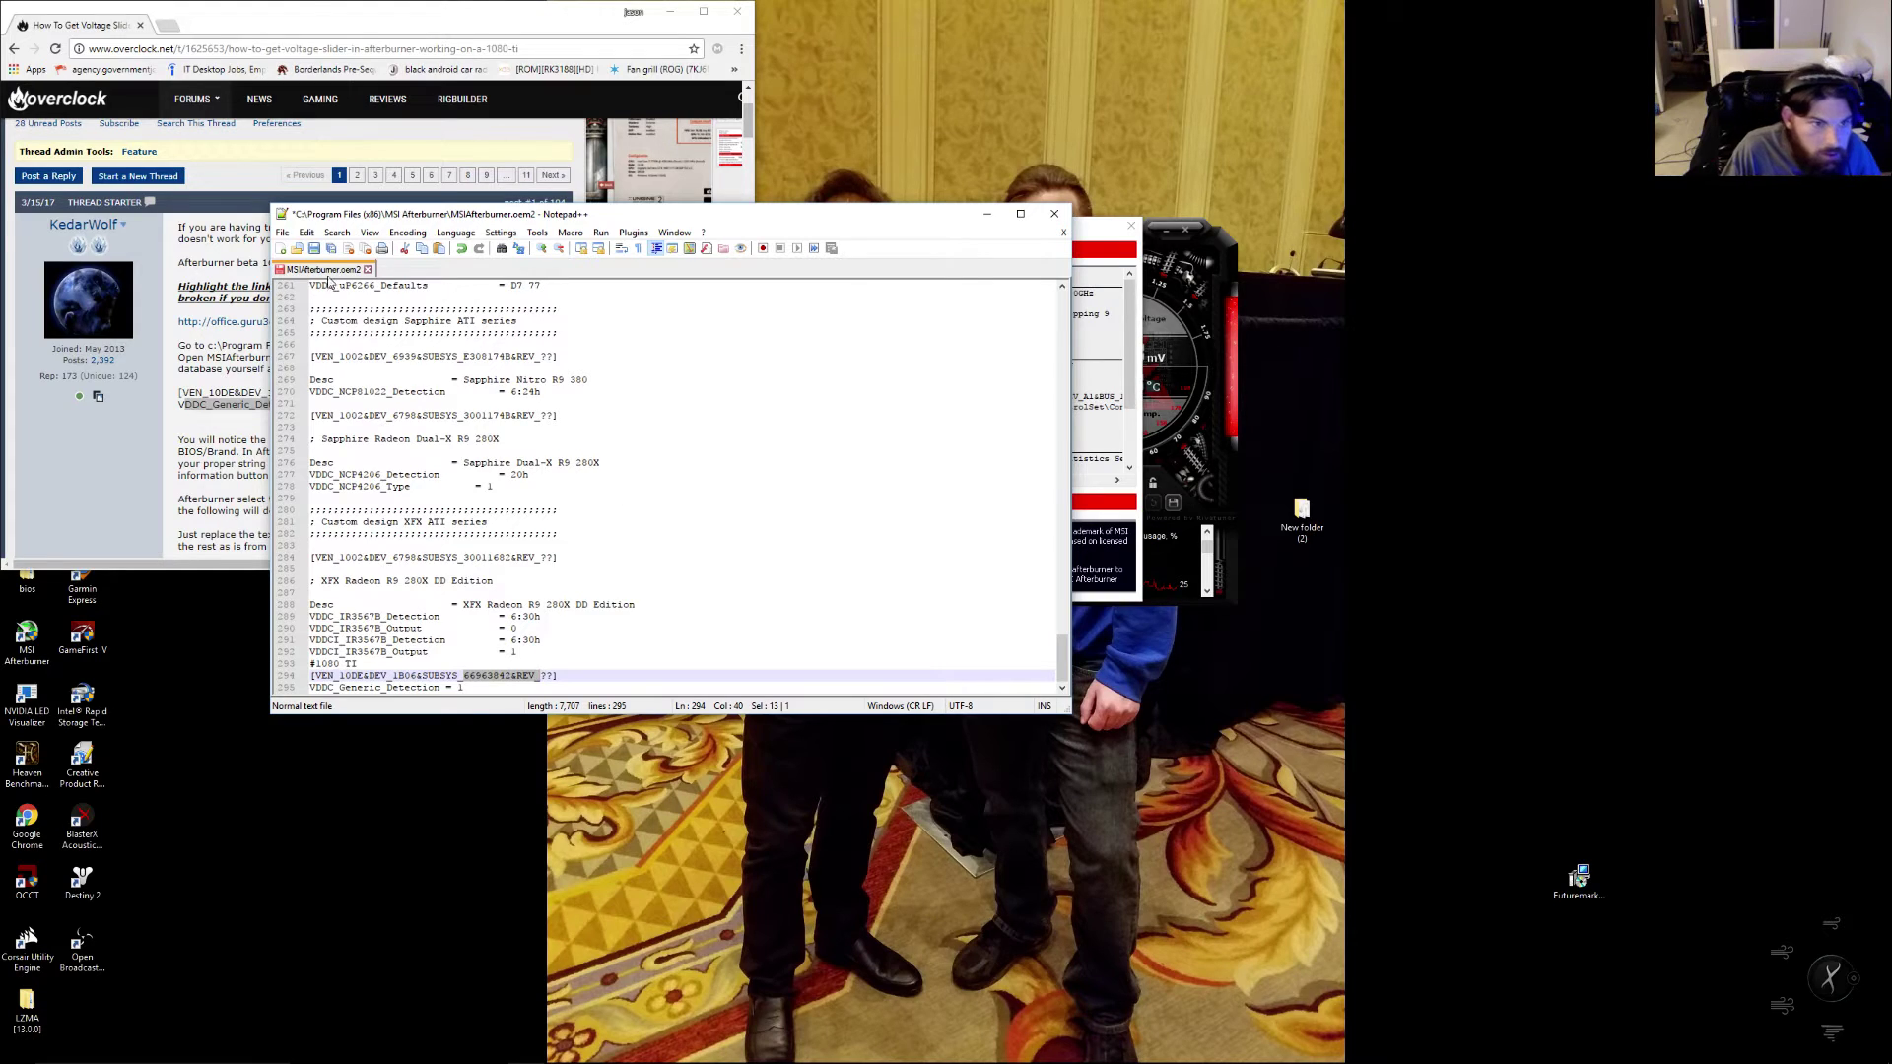
{"action": "left_click", "coordinate": [314, 249]}
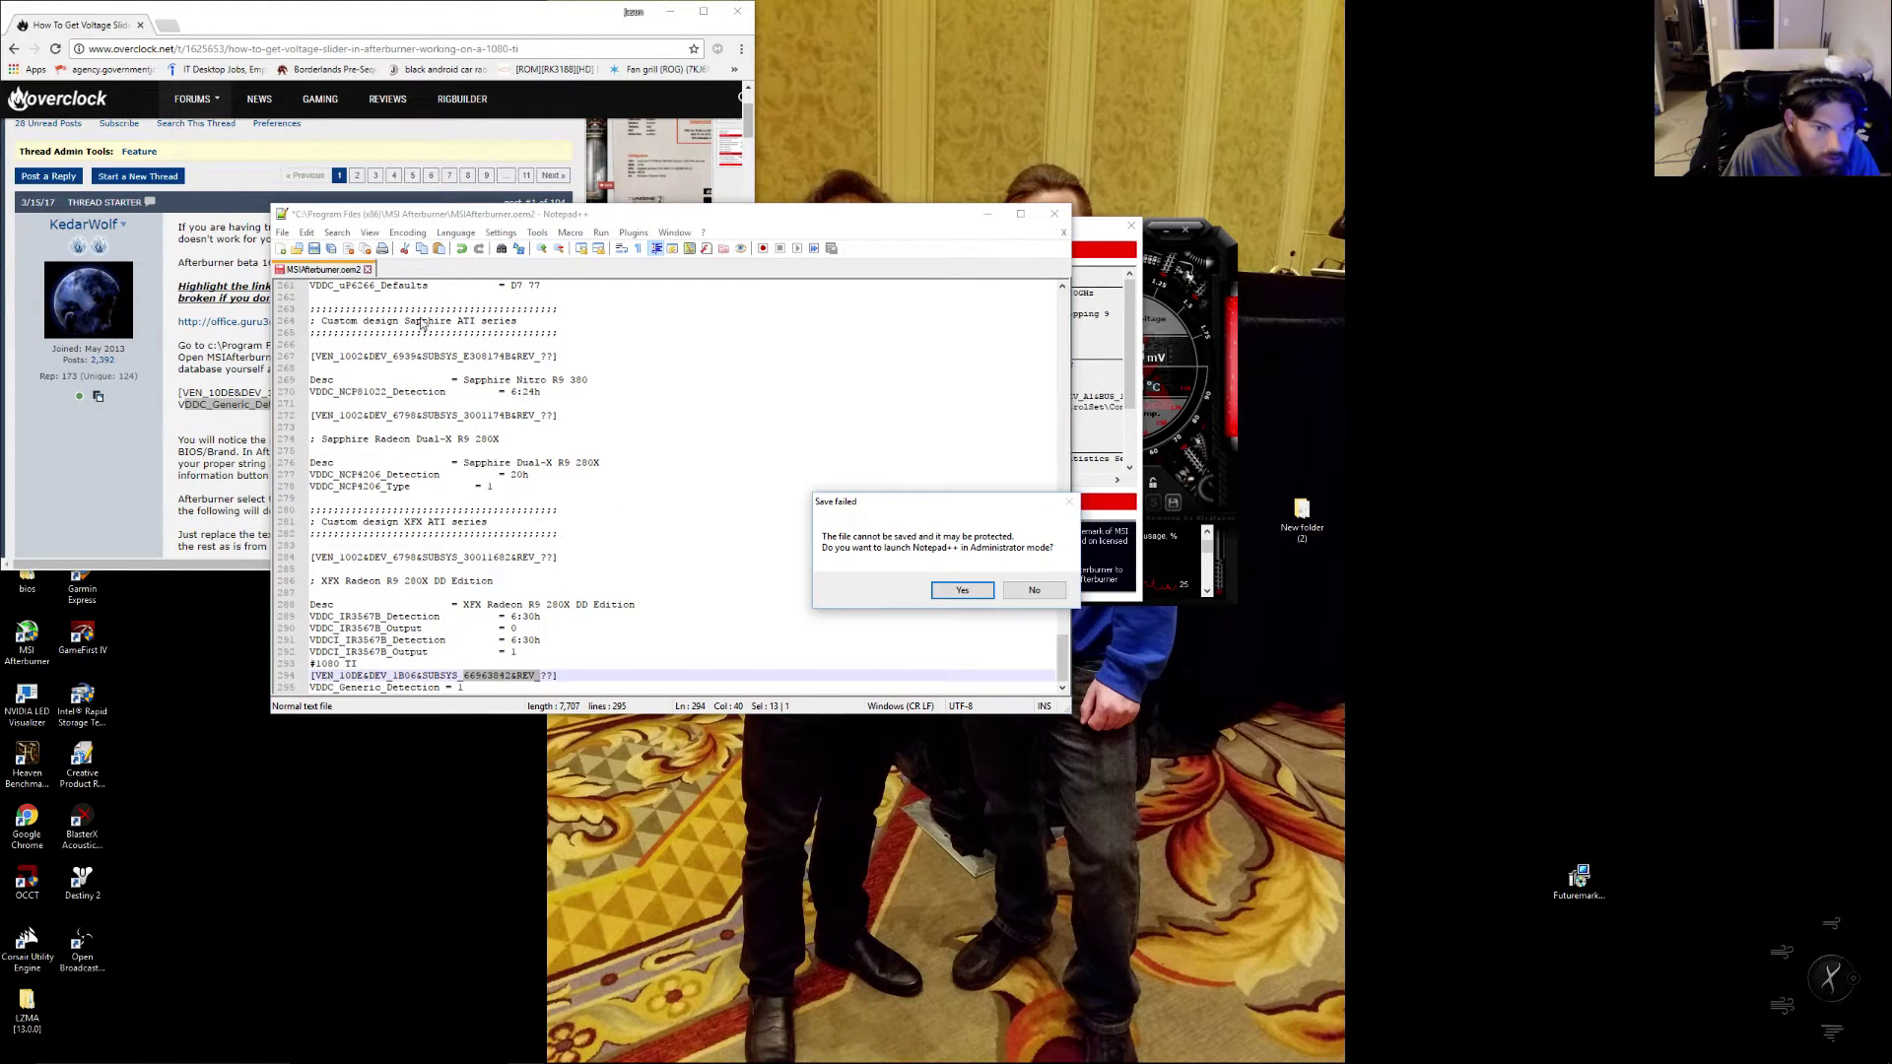
{"action": "left_click", "coordinate": [959, 591]}
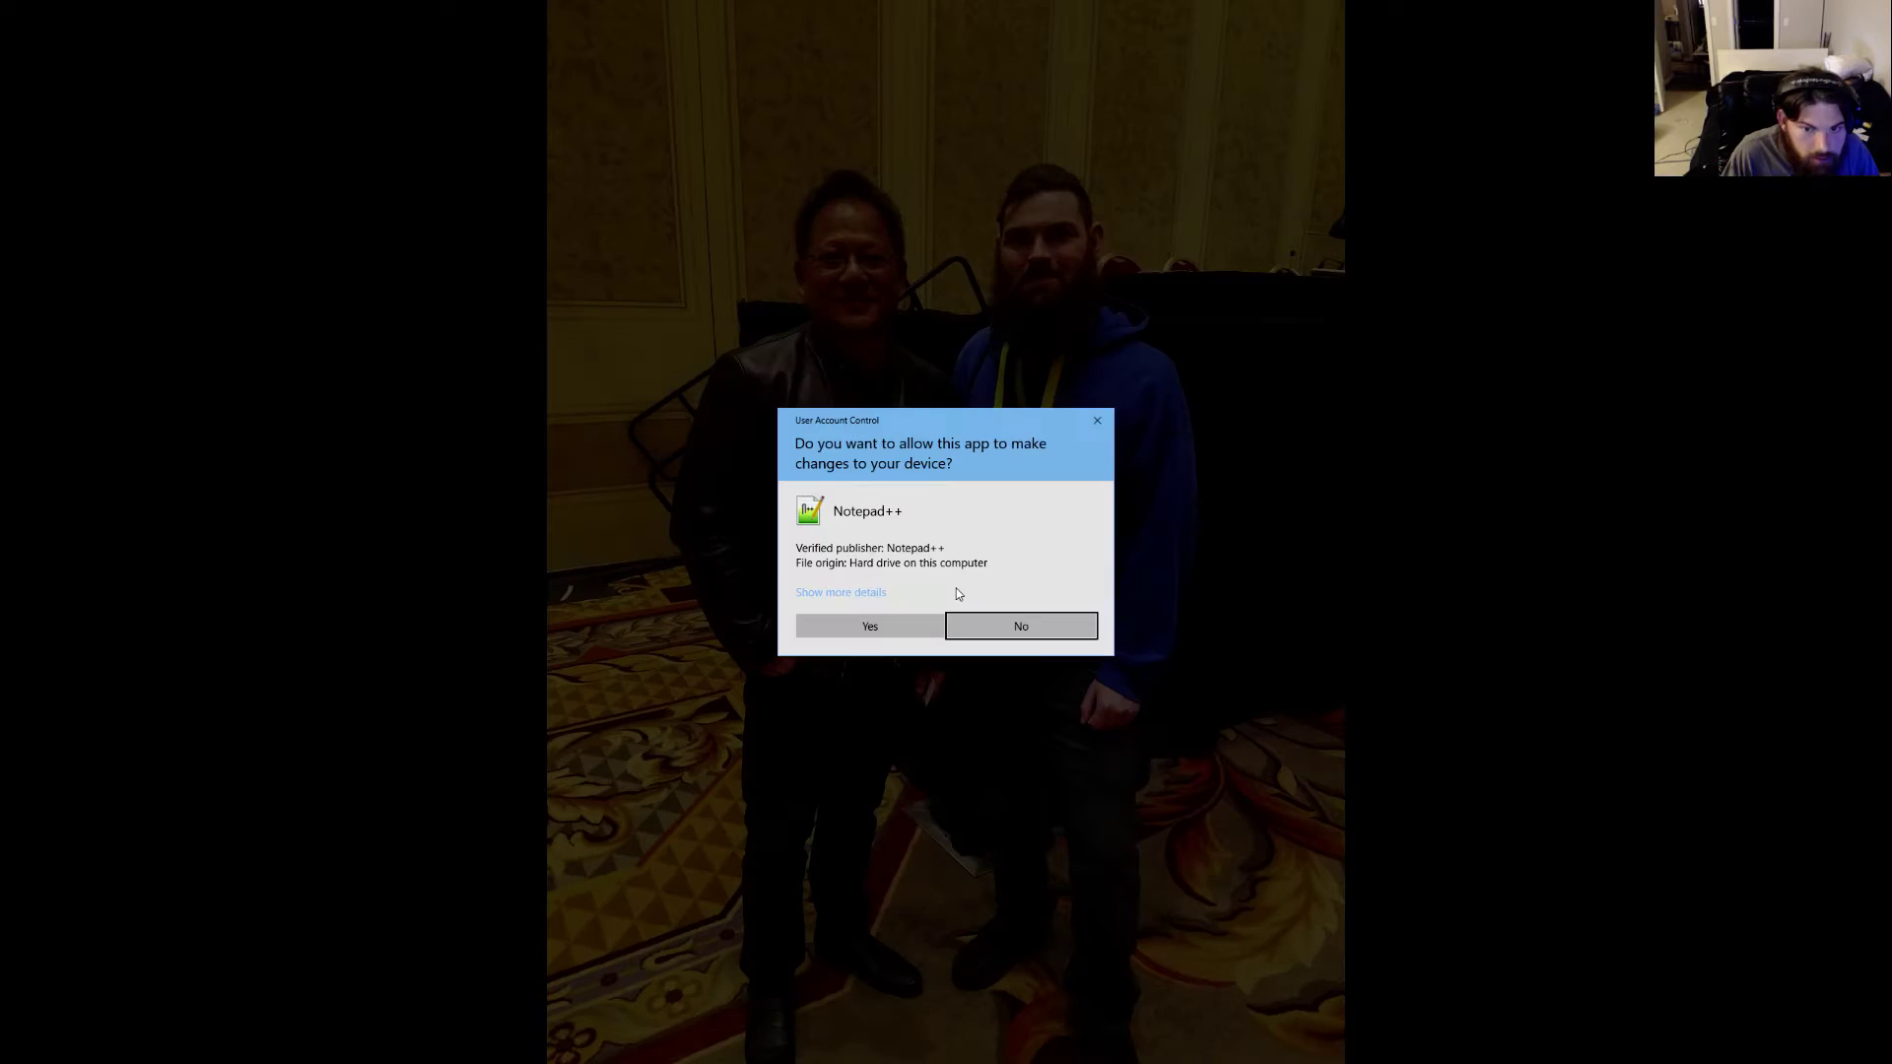
{"action": "left_click", "coordinate": [885, 624]}
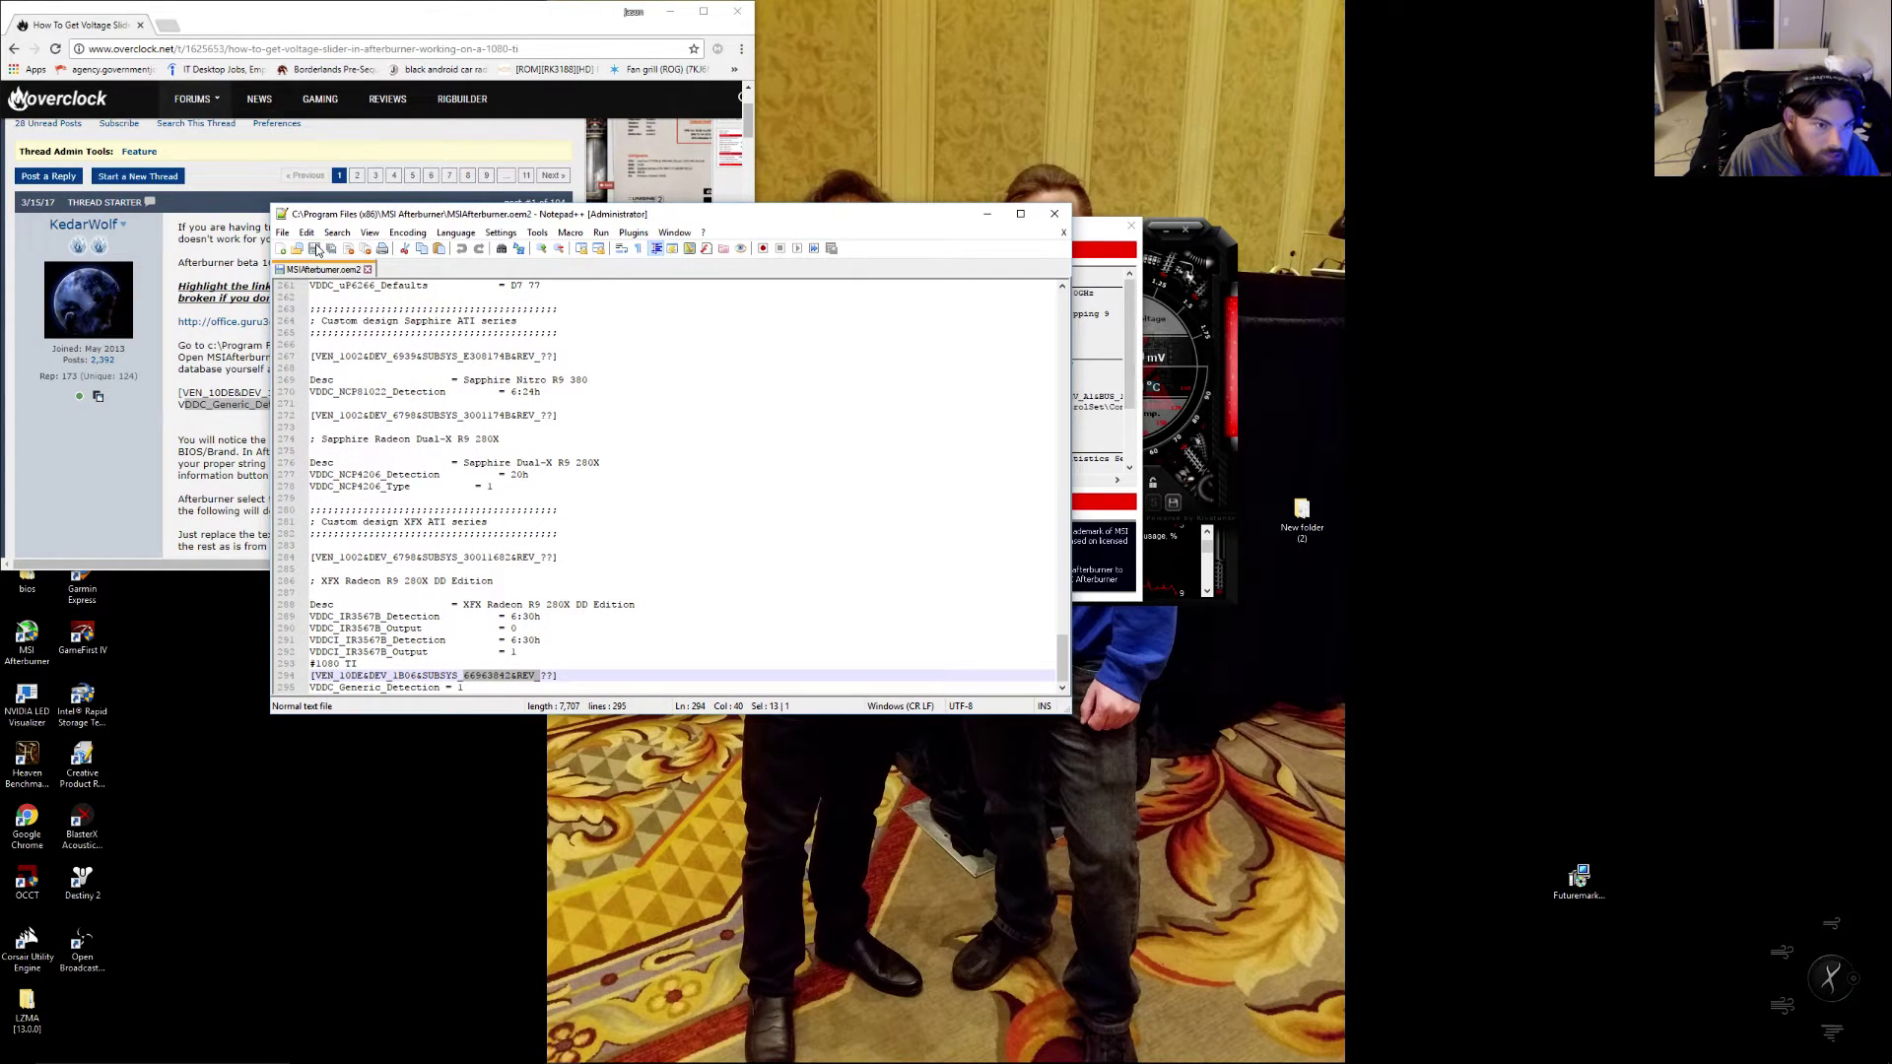
{"action": "left_click", "coordinate": [315, 249]}
Close the editor and info window, test core voltage at +100, minimize Chrome, nudge Afterburner's window
{"action": "left_click", "coordinate": [1055, 214]}
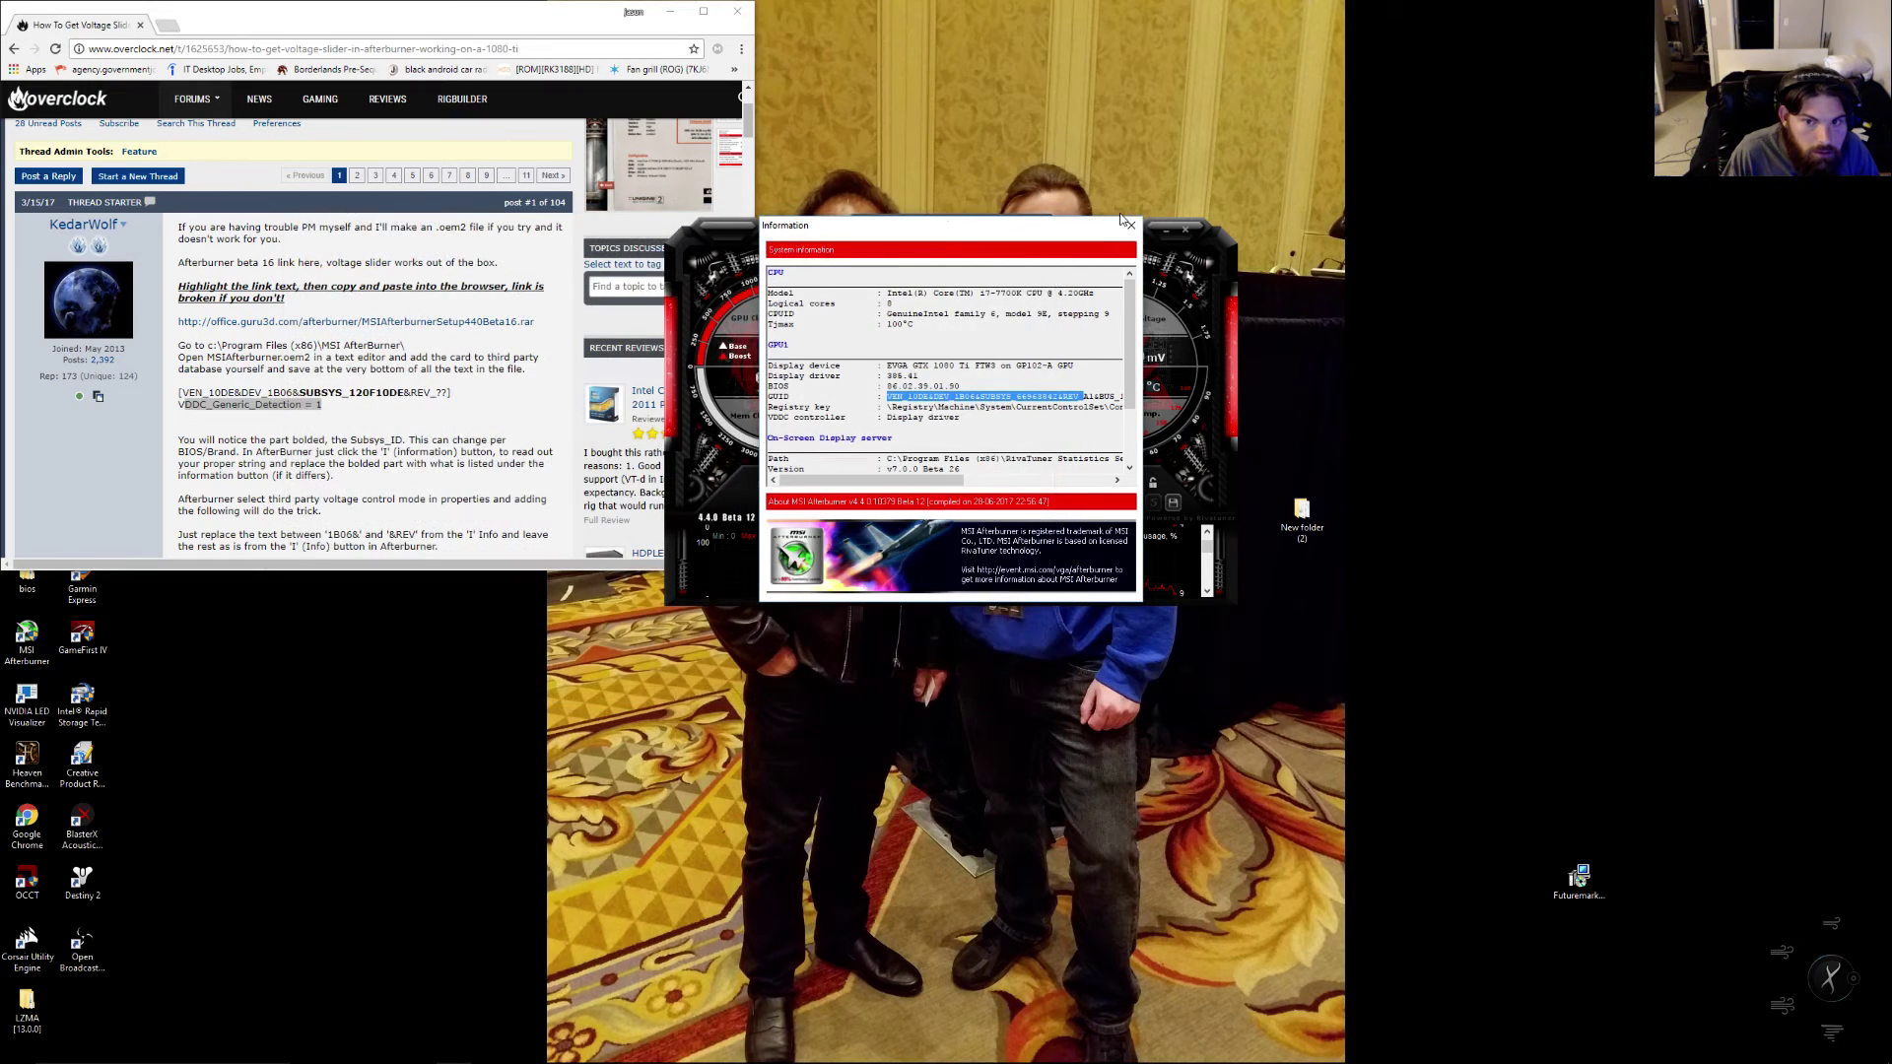
{"action": "left_click", "coordinate": [1132, 226]}
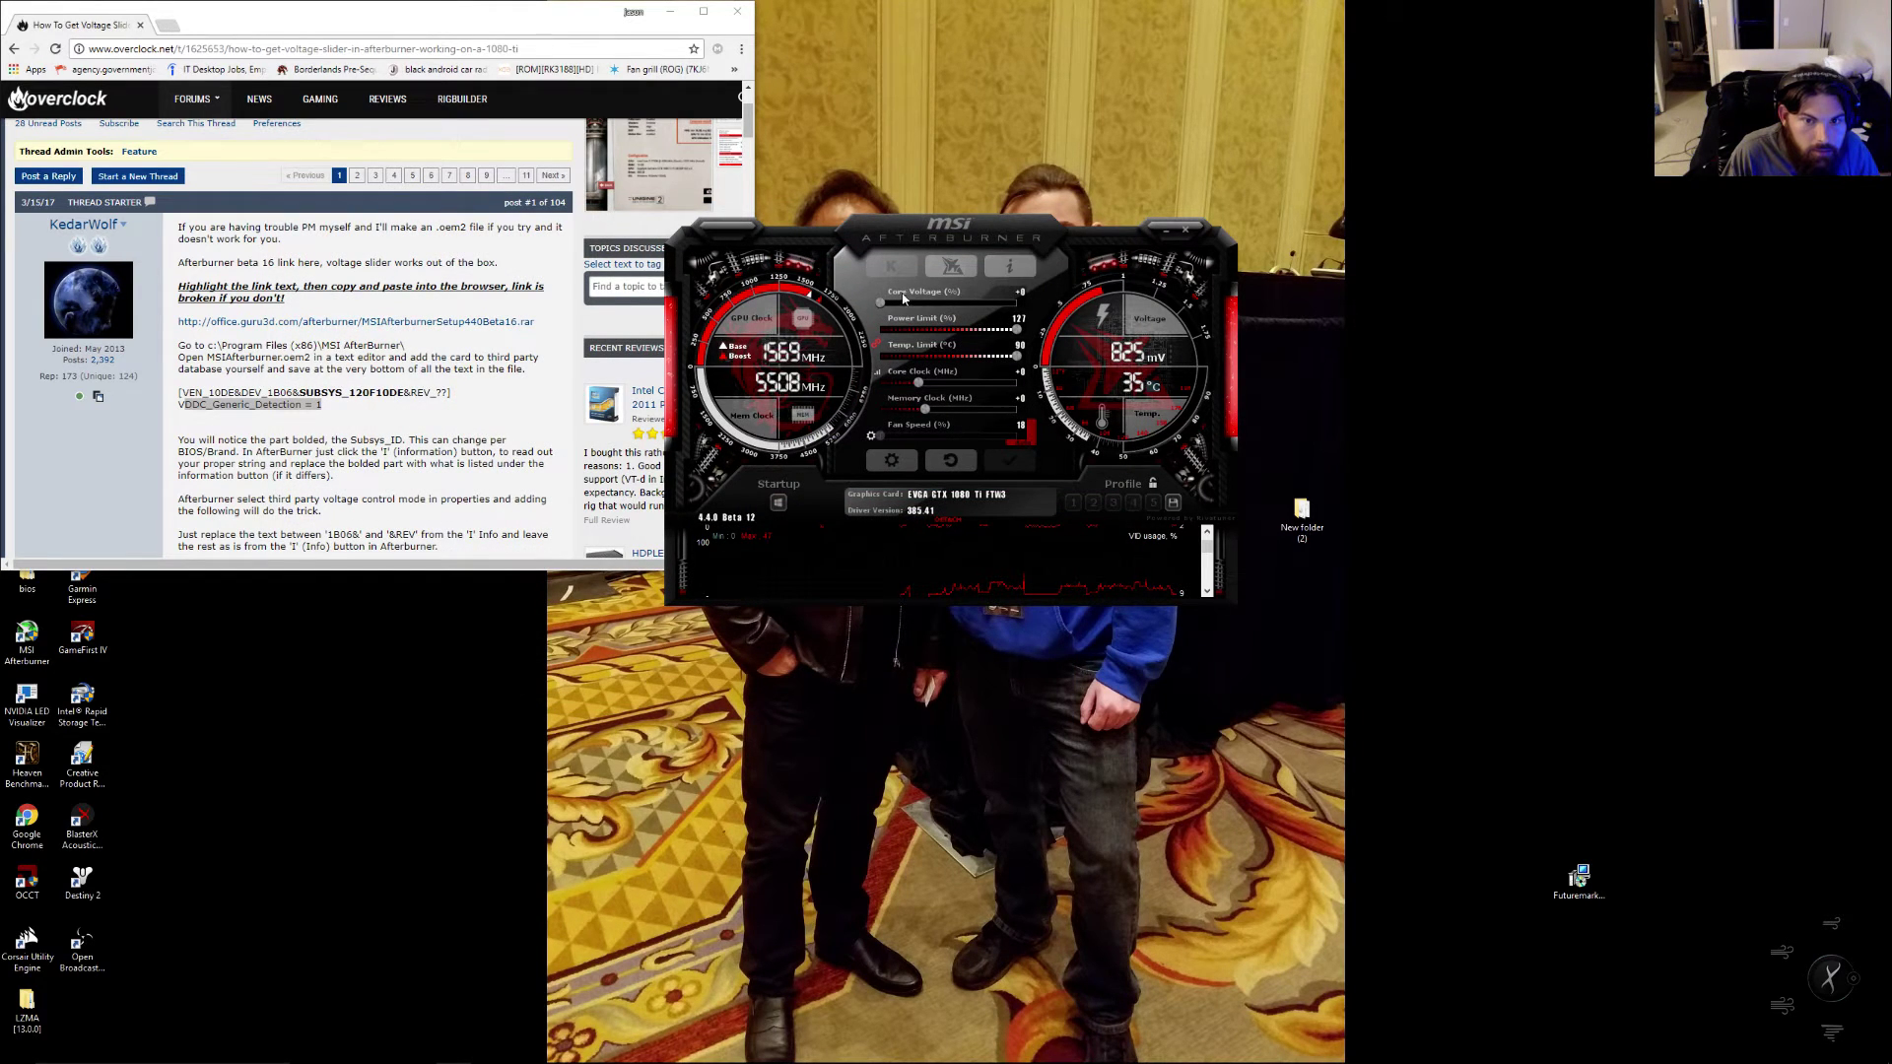
{"action": "left_click_drag", "start_coordinate": [880, 302], "coordinate": [943, 296]}
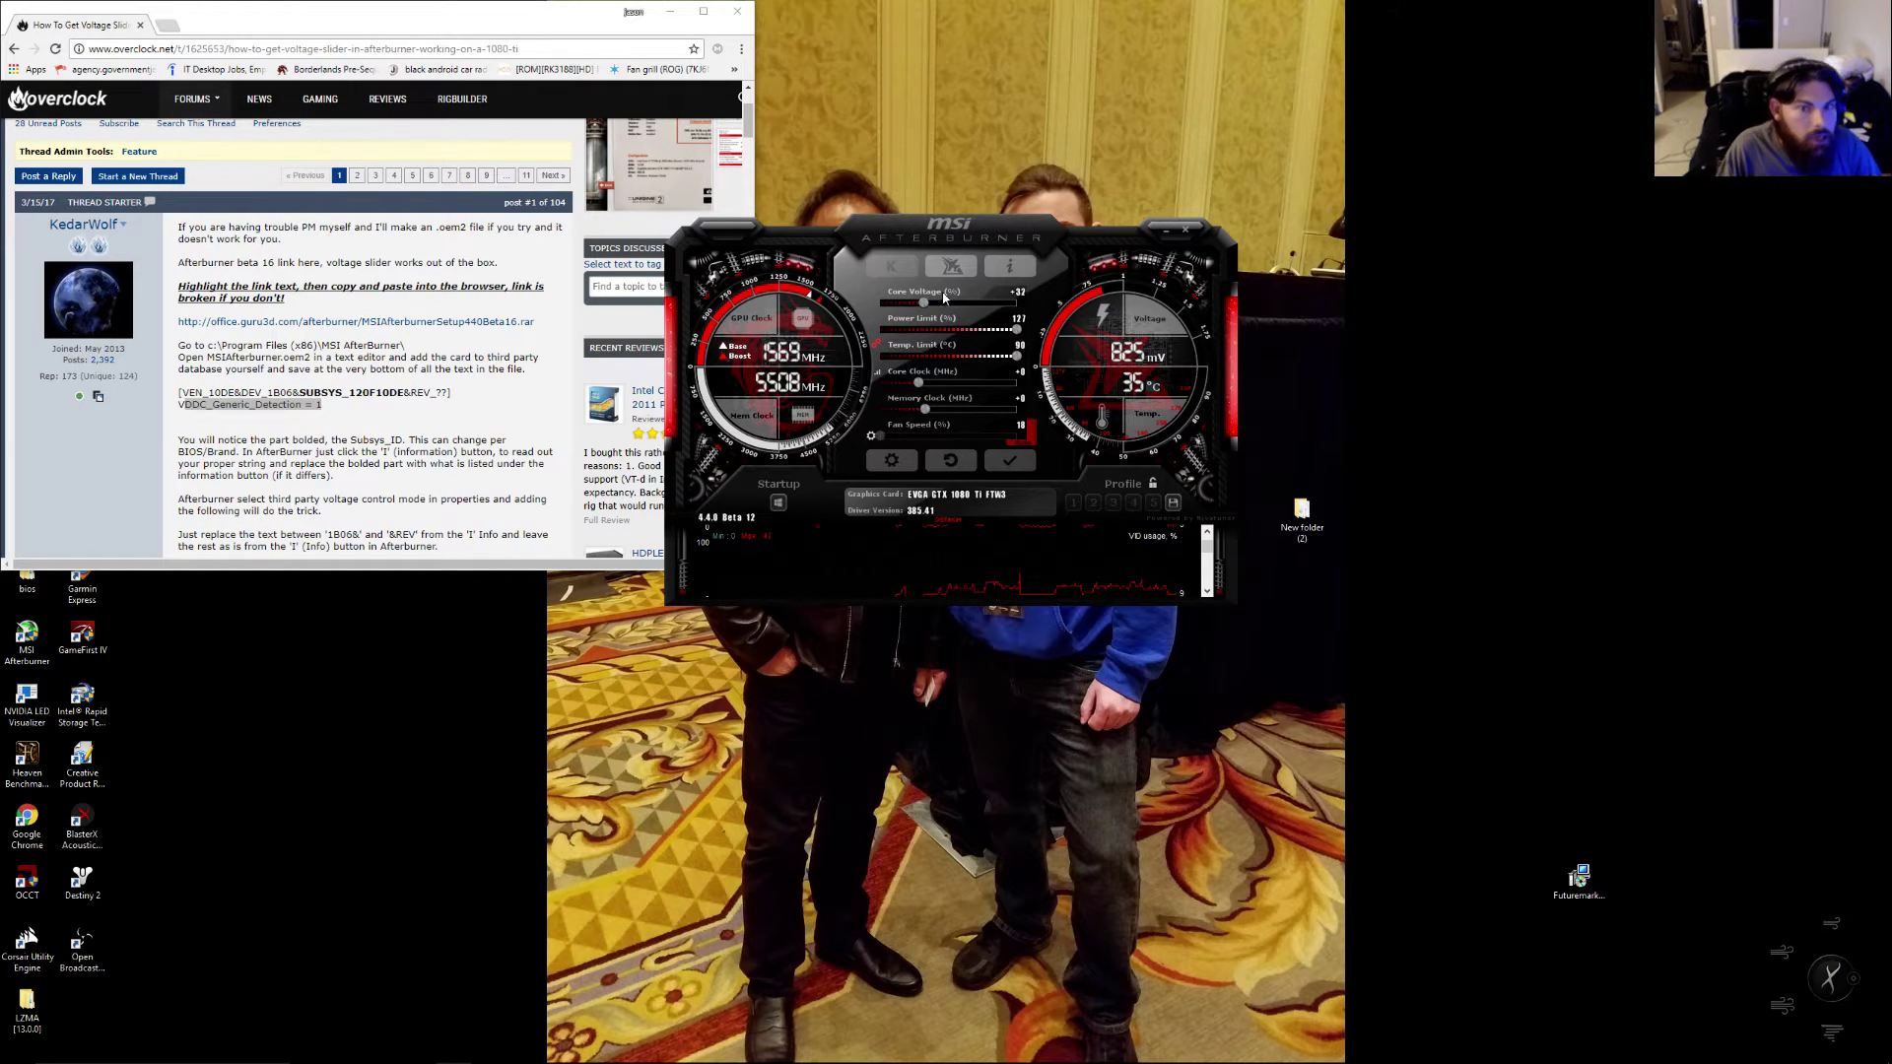
{"action": "left_click", "coordinate": [671, 11]}
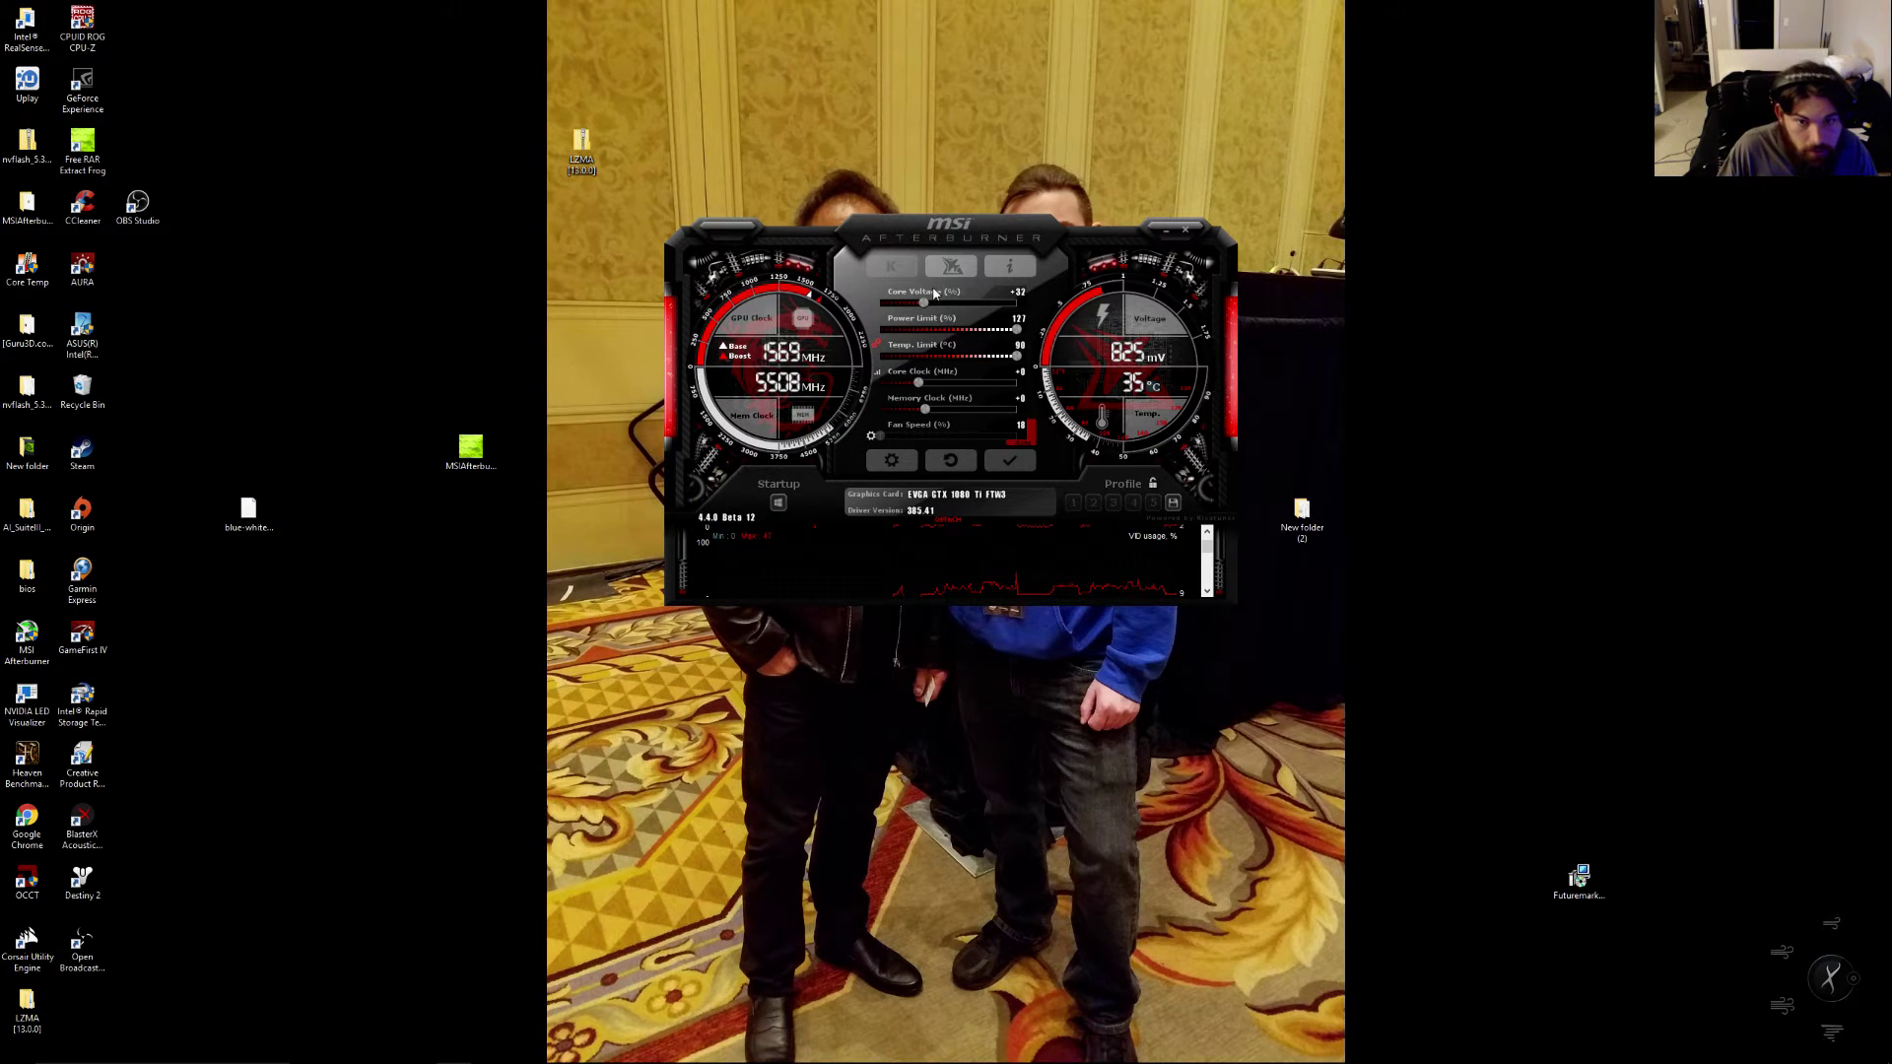
{"action": "mouse_move", "coordinate": [933, 293]}
{"action": "left_mouse_down"}
{"action": "mouse_move", "coordinate": [998, 325]}
{"action": "mouse_move", "coordinate": [954, 328]}
{"action": "mouse_move", "coordinate": [1073, 333]}
{"action": "mouse_move", "coordinate": [934, 330]}
{"action": "left_mouse_up"}
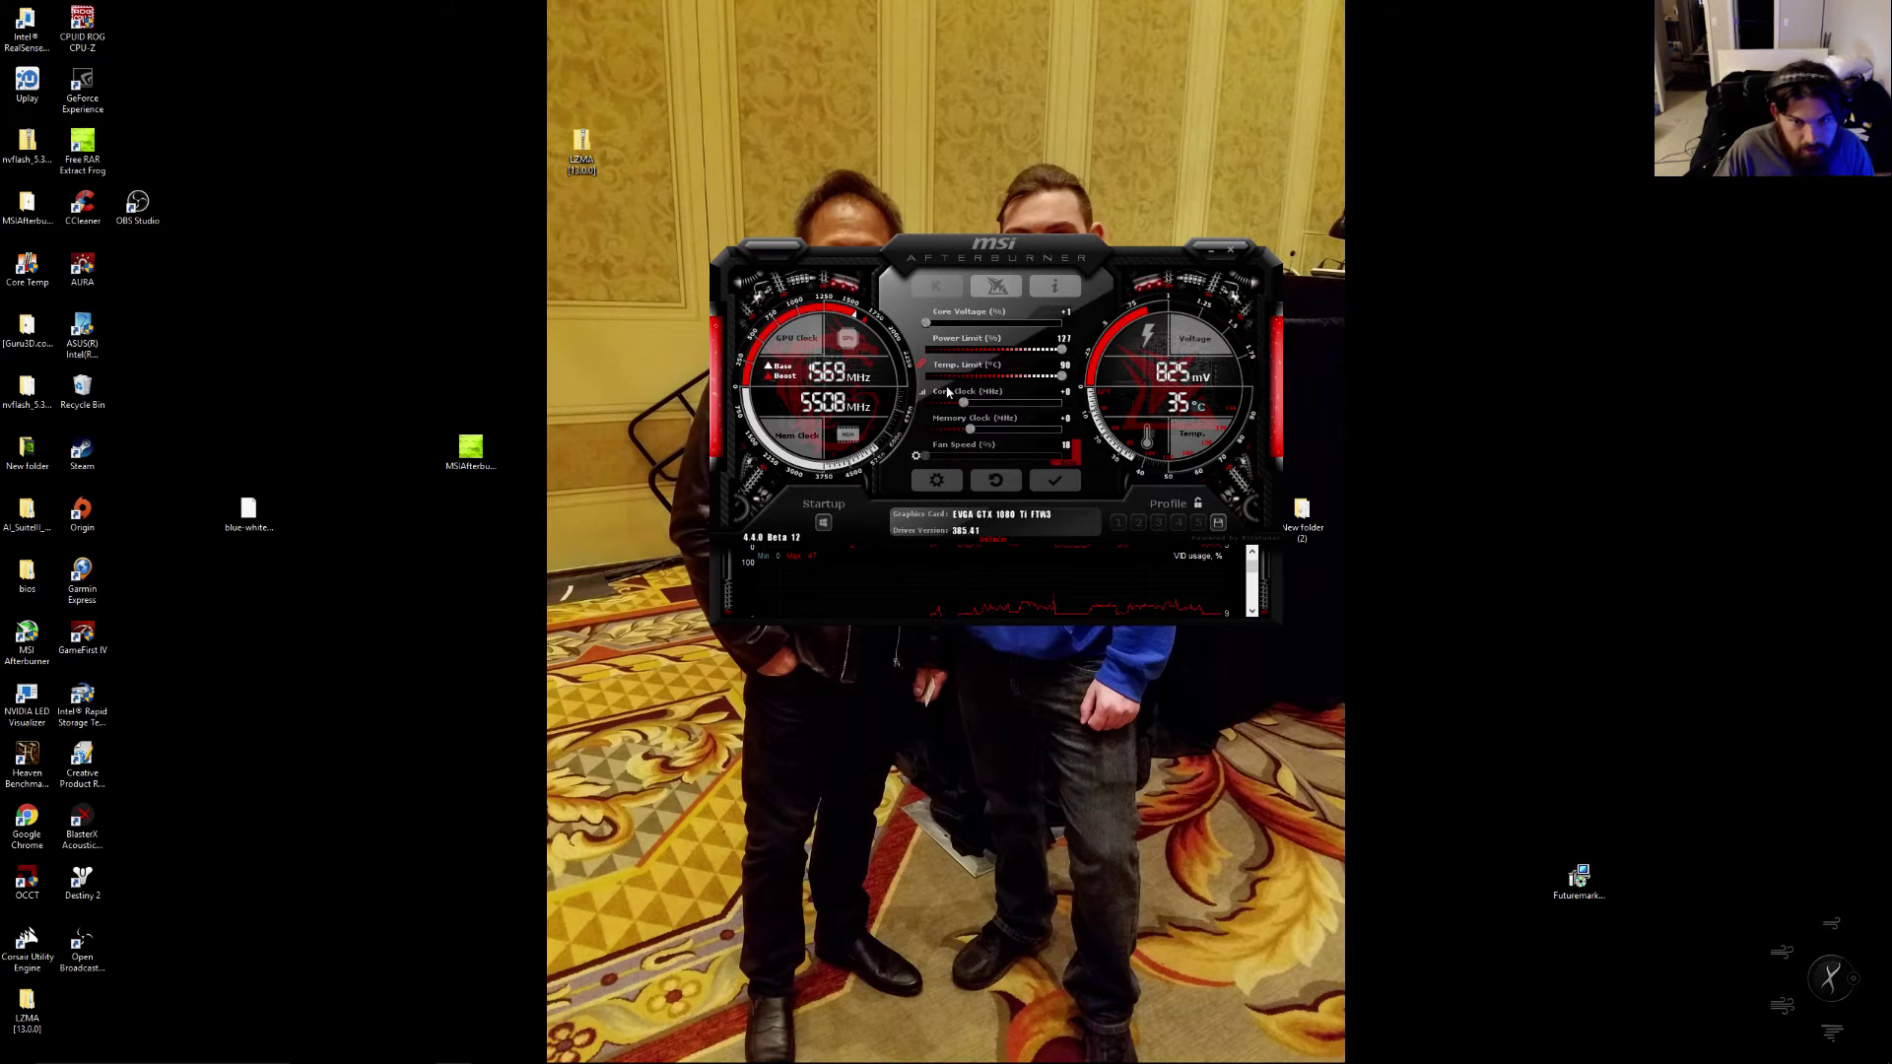
Set voltage control to standard MSI, restart Afterburner, and try raising the core voltage offset
{"action": "left_click", "coordinate": [944, 482]}
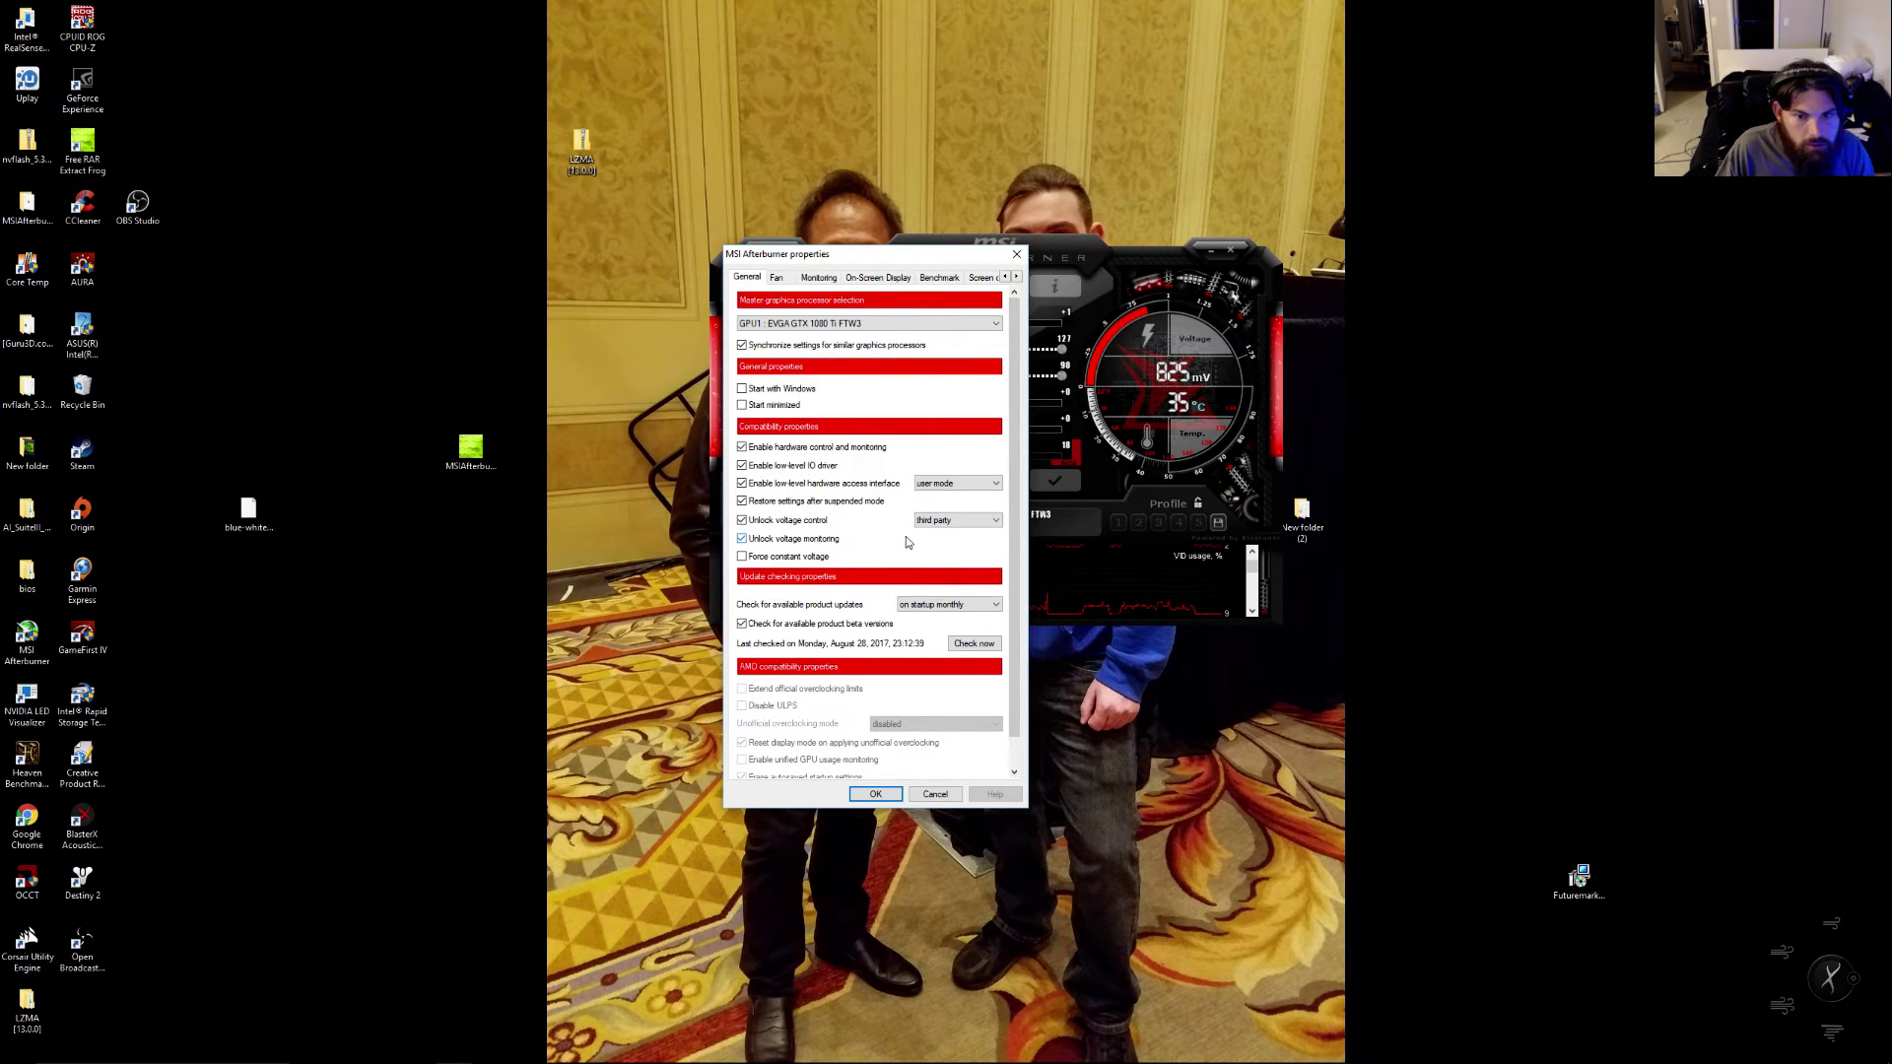
{"action": "left_click", "coordinate": [938, 521]}
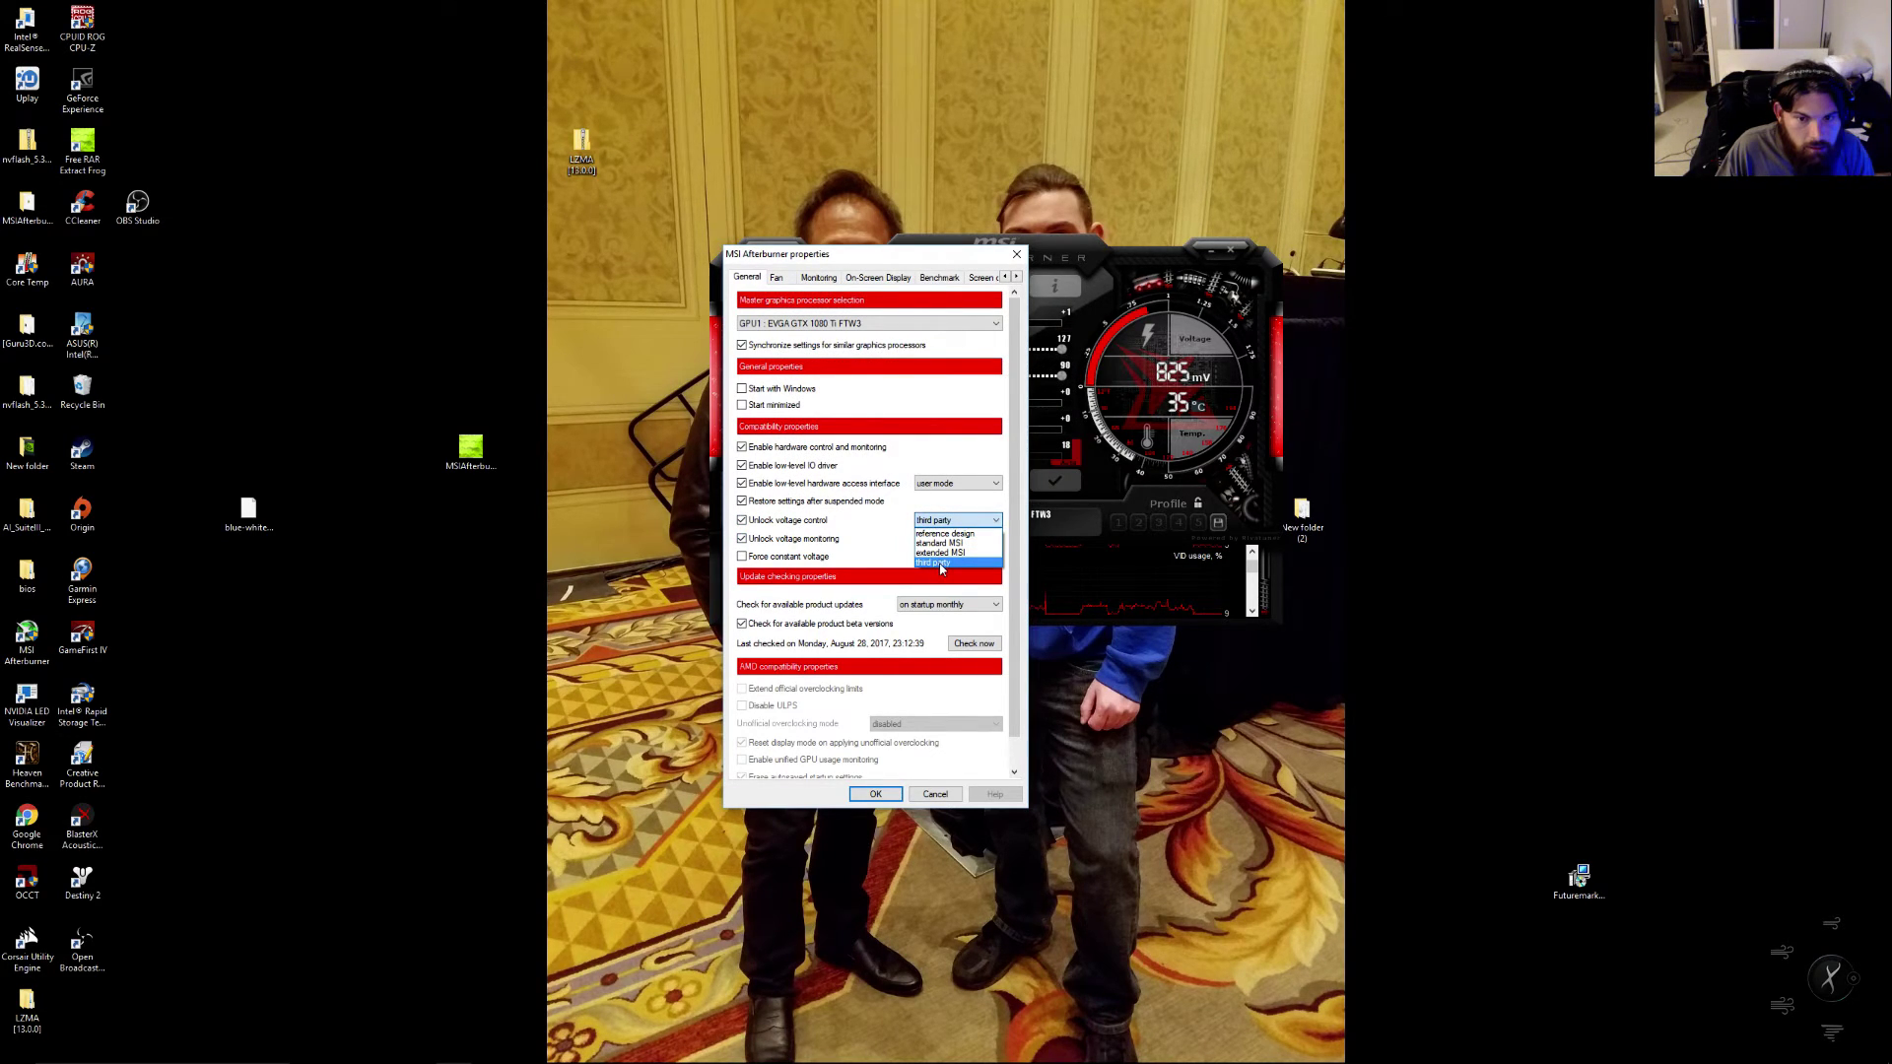
{"action": "left_click", "coordinate": [941, 564]}
{"action": "left_click", "coordinate": [944, 523]}
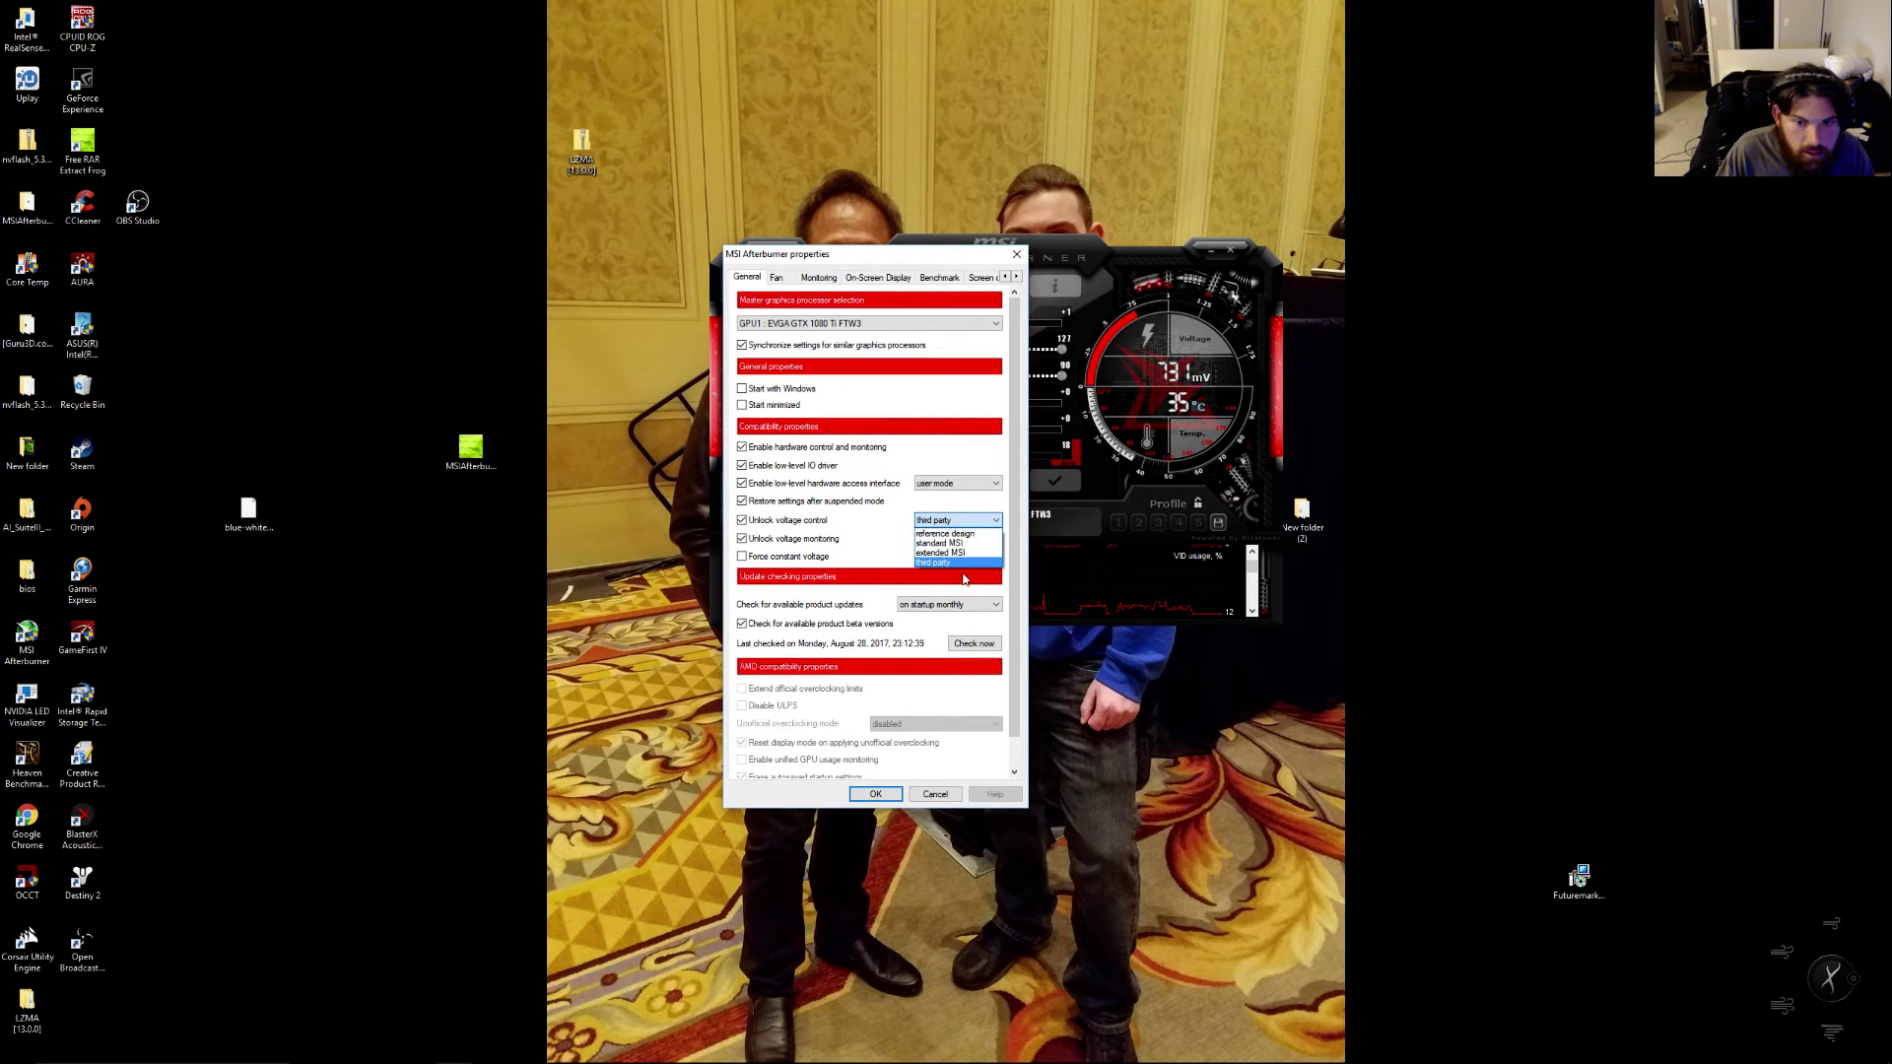
{"action": "left_click", "coordinate": [941, 543]}
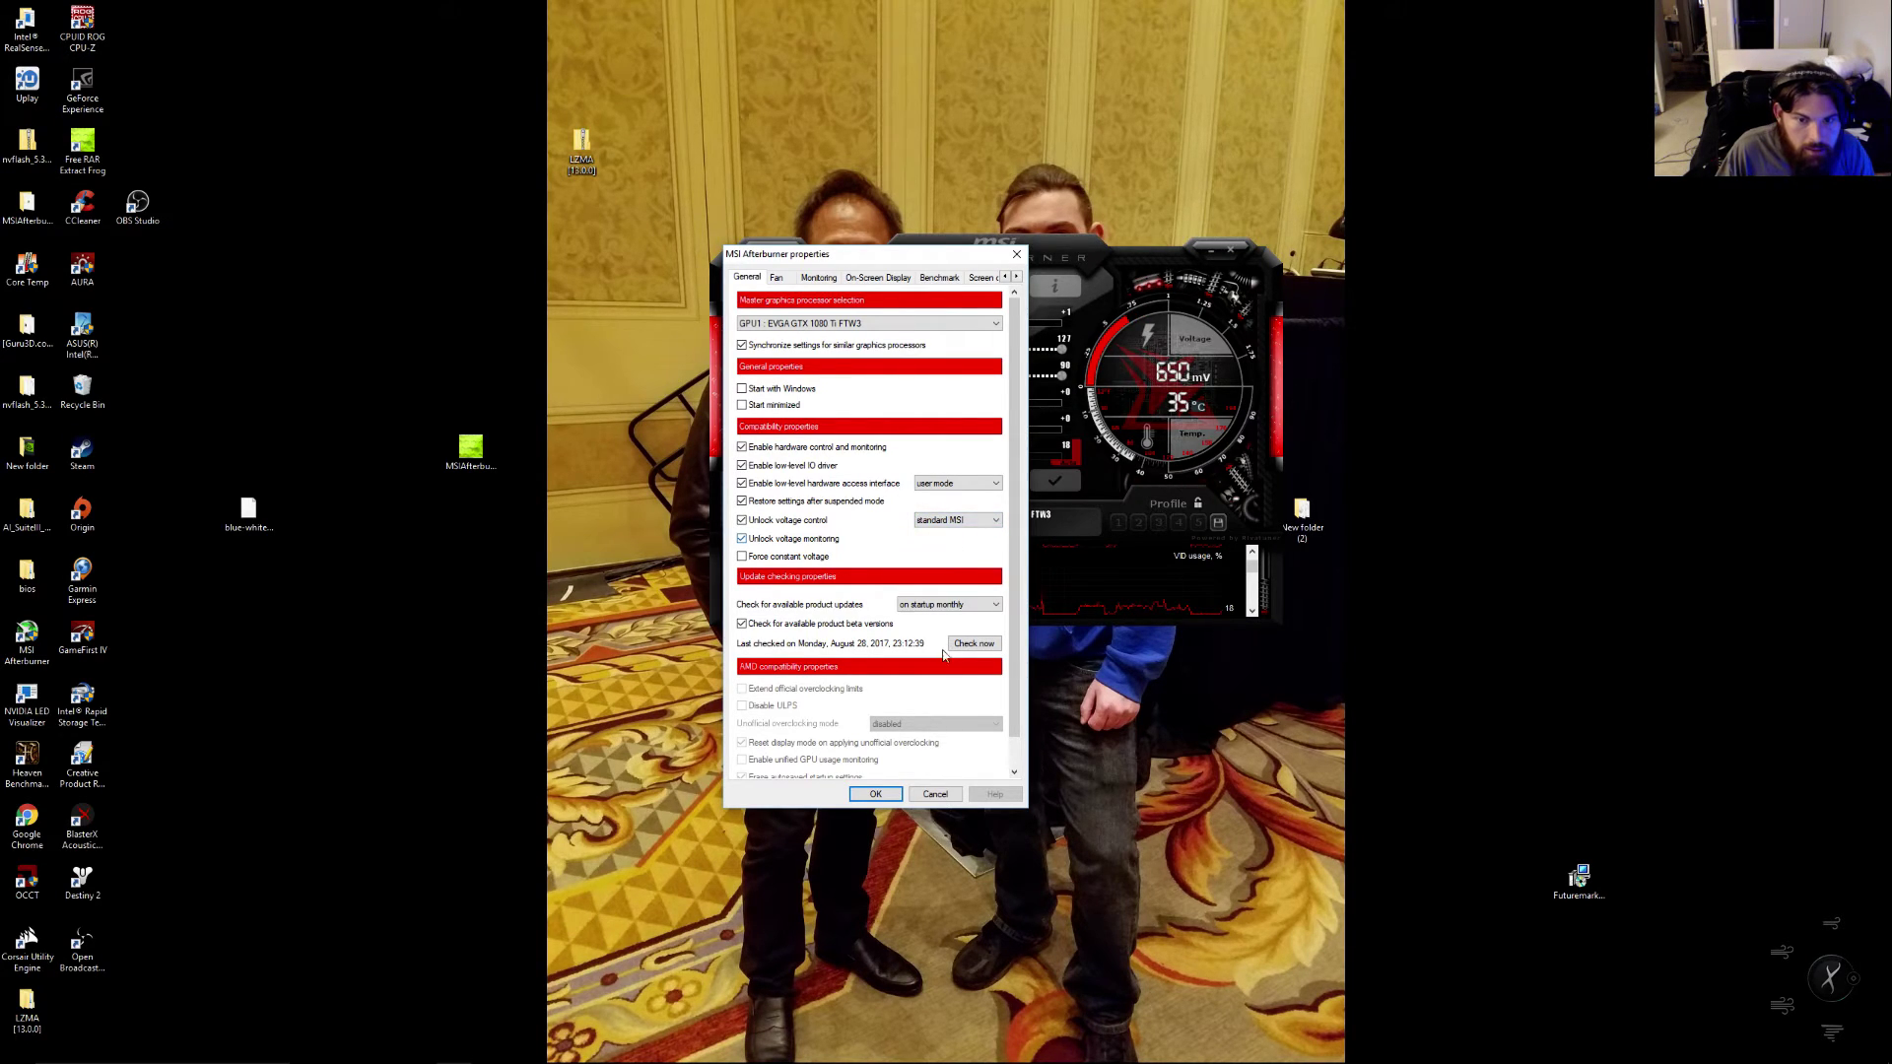
{"action": "left_click", "coordinate": [875, 794]}
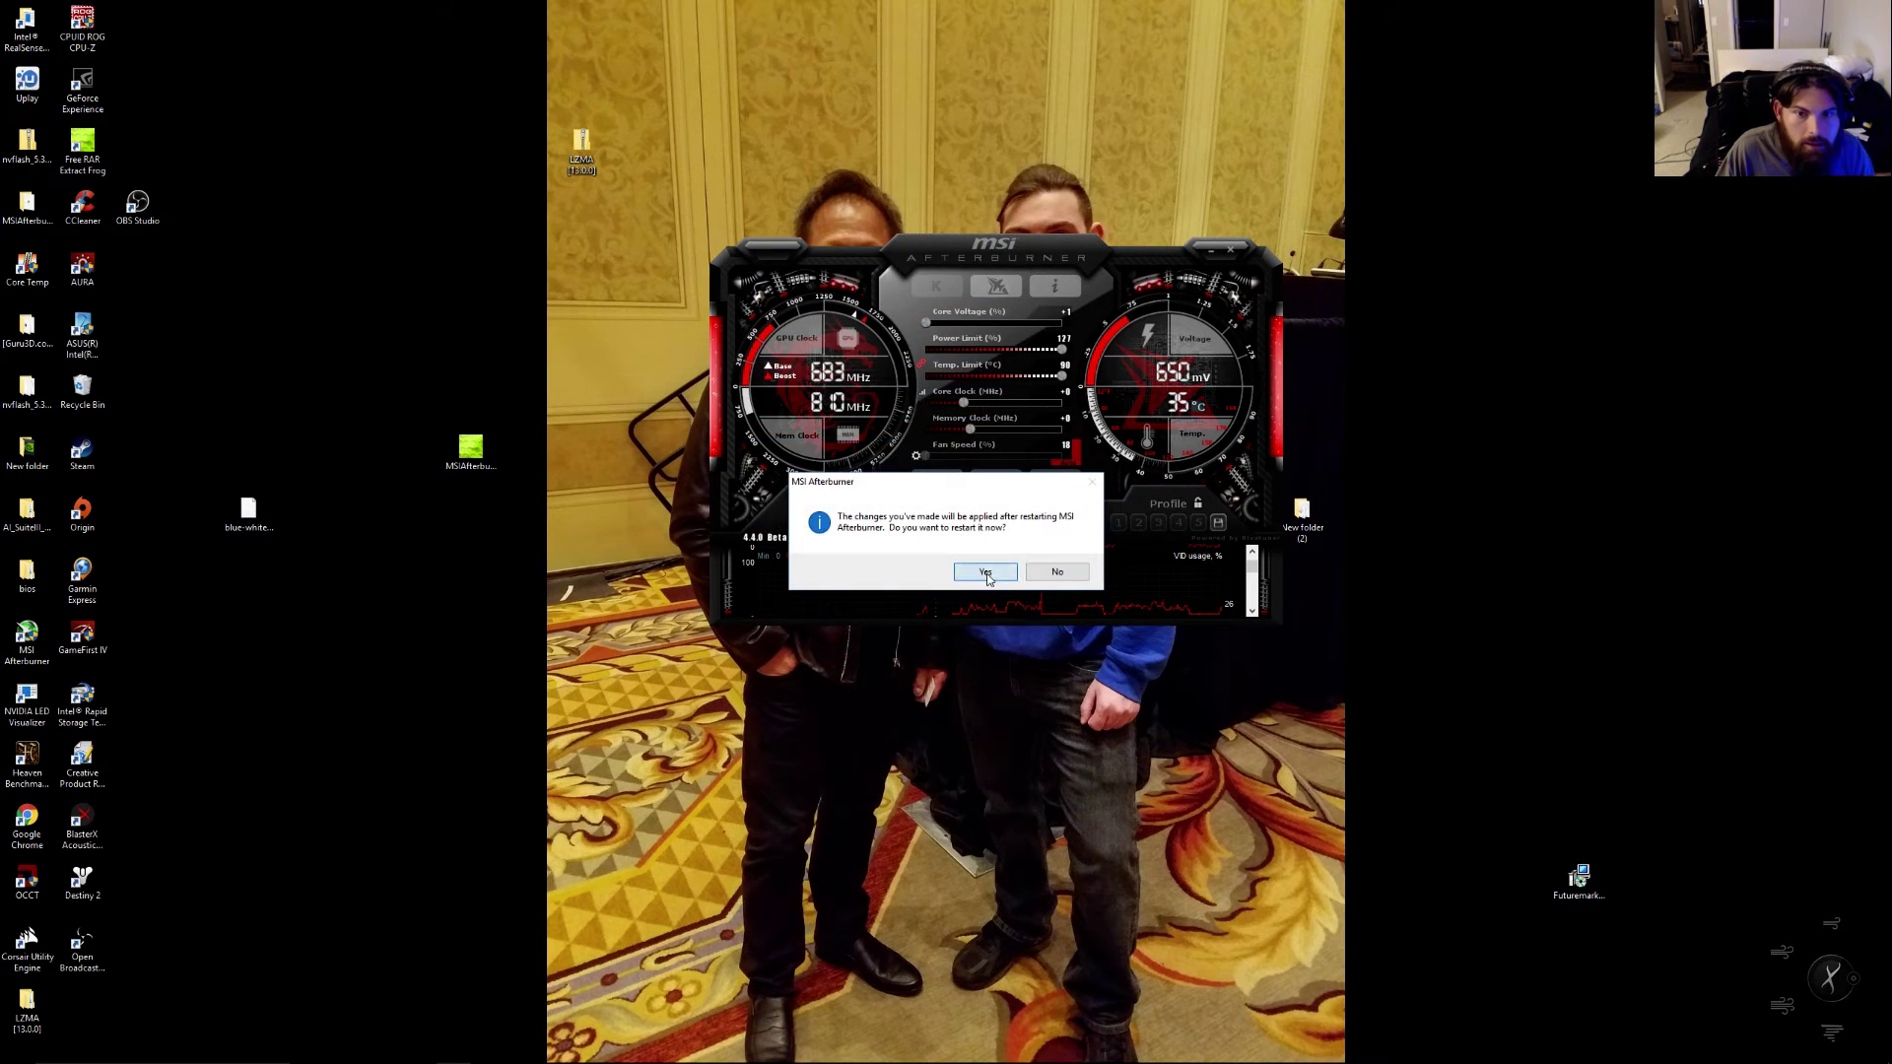
{"action": "left_click", "coordinate": [986, 575]}
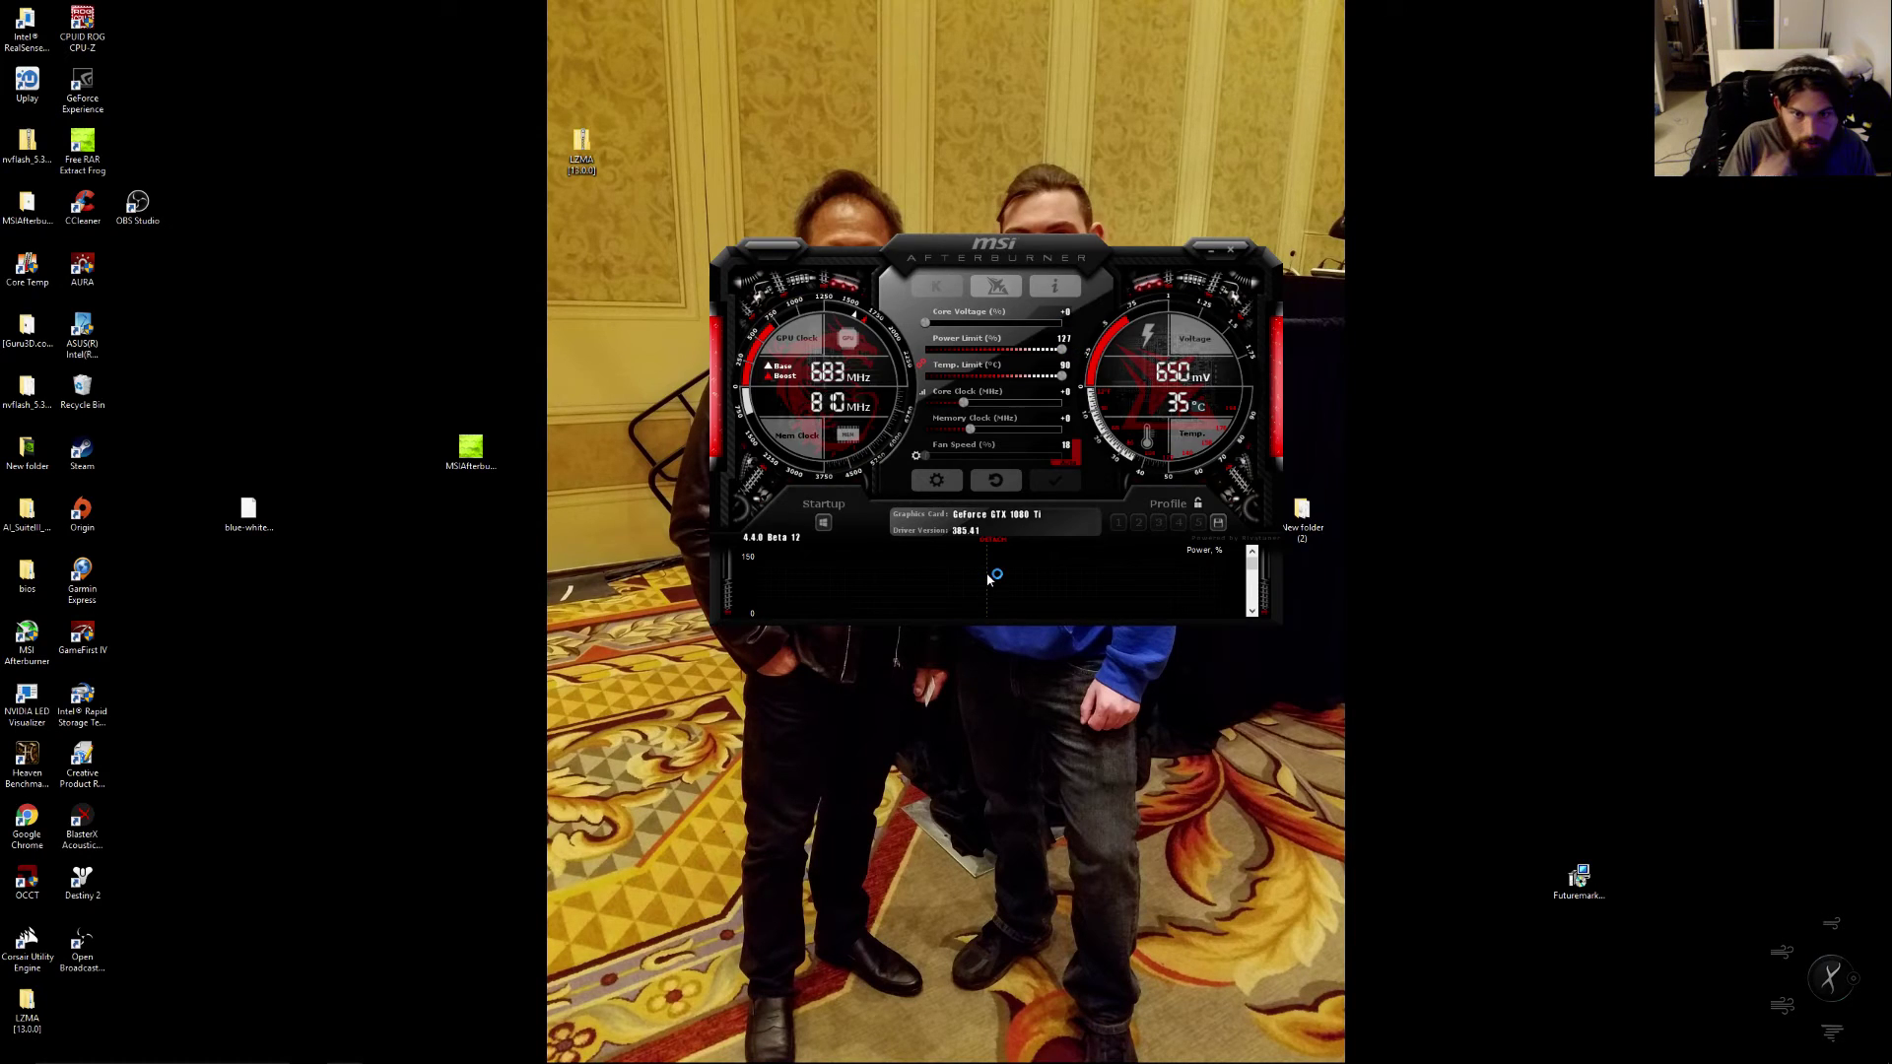
{"action": "left_click", "coordinate": [926, 326]}
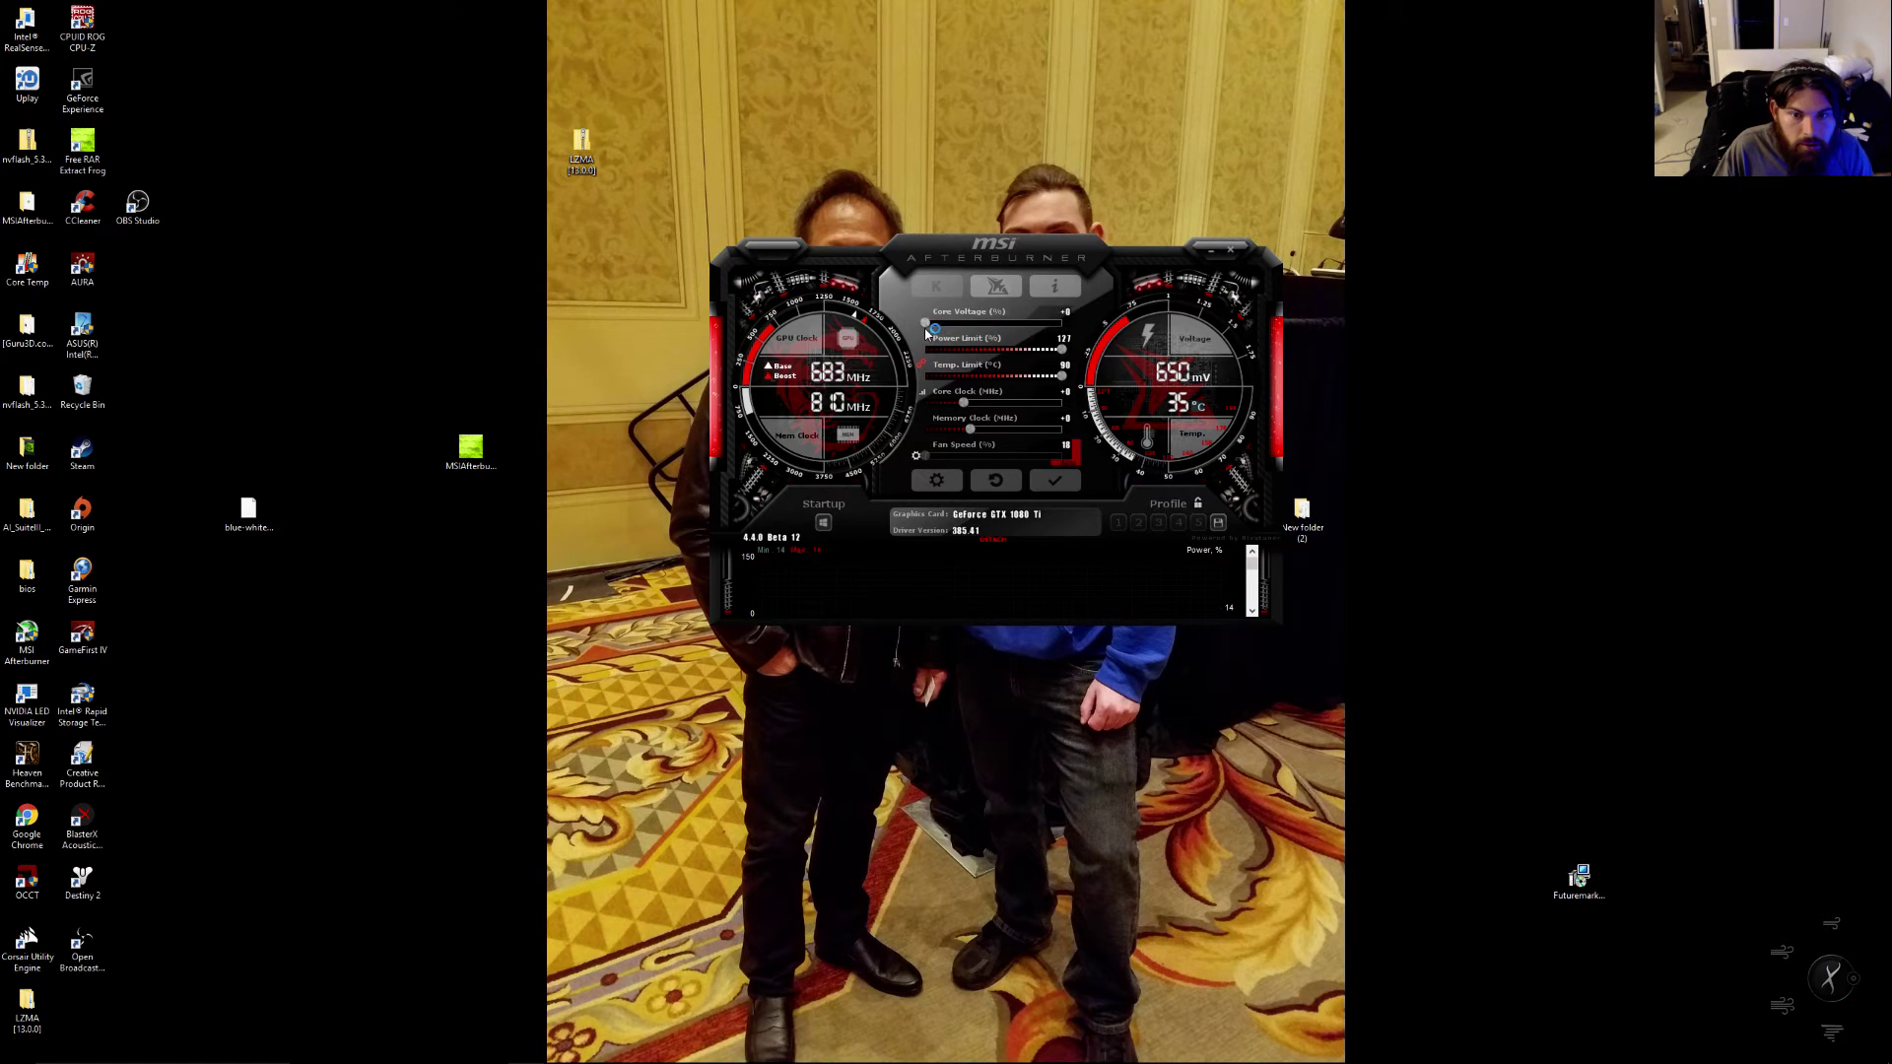
{"action": "left_click_drag", "start_coordinate": [926, 333], "coordinate": [977, 323]}
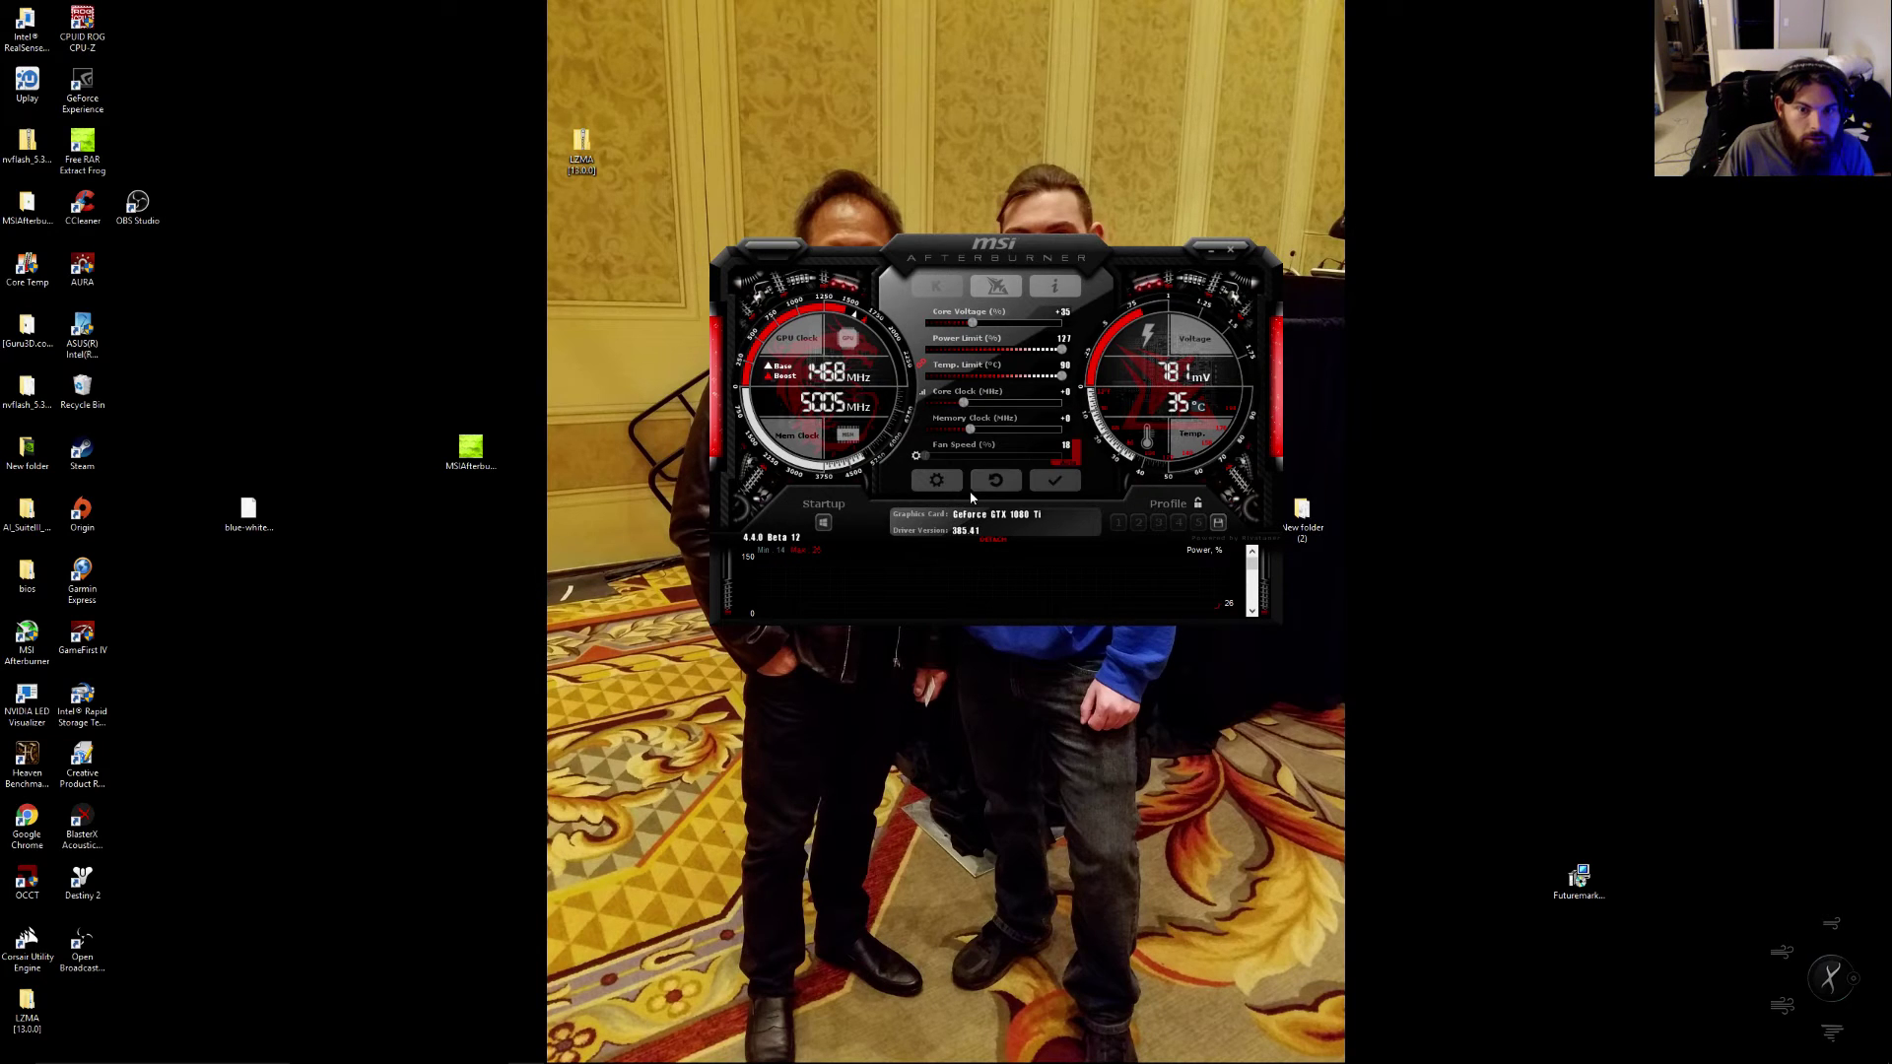
Set voltage control to third party with user-mode hardware access, restart, and raise core voltage to +43
{"action": "left_click", "coordinate": [937, 481]}
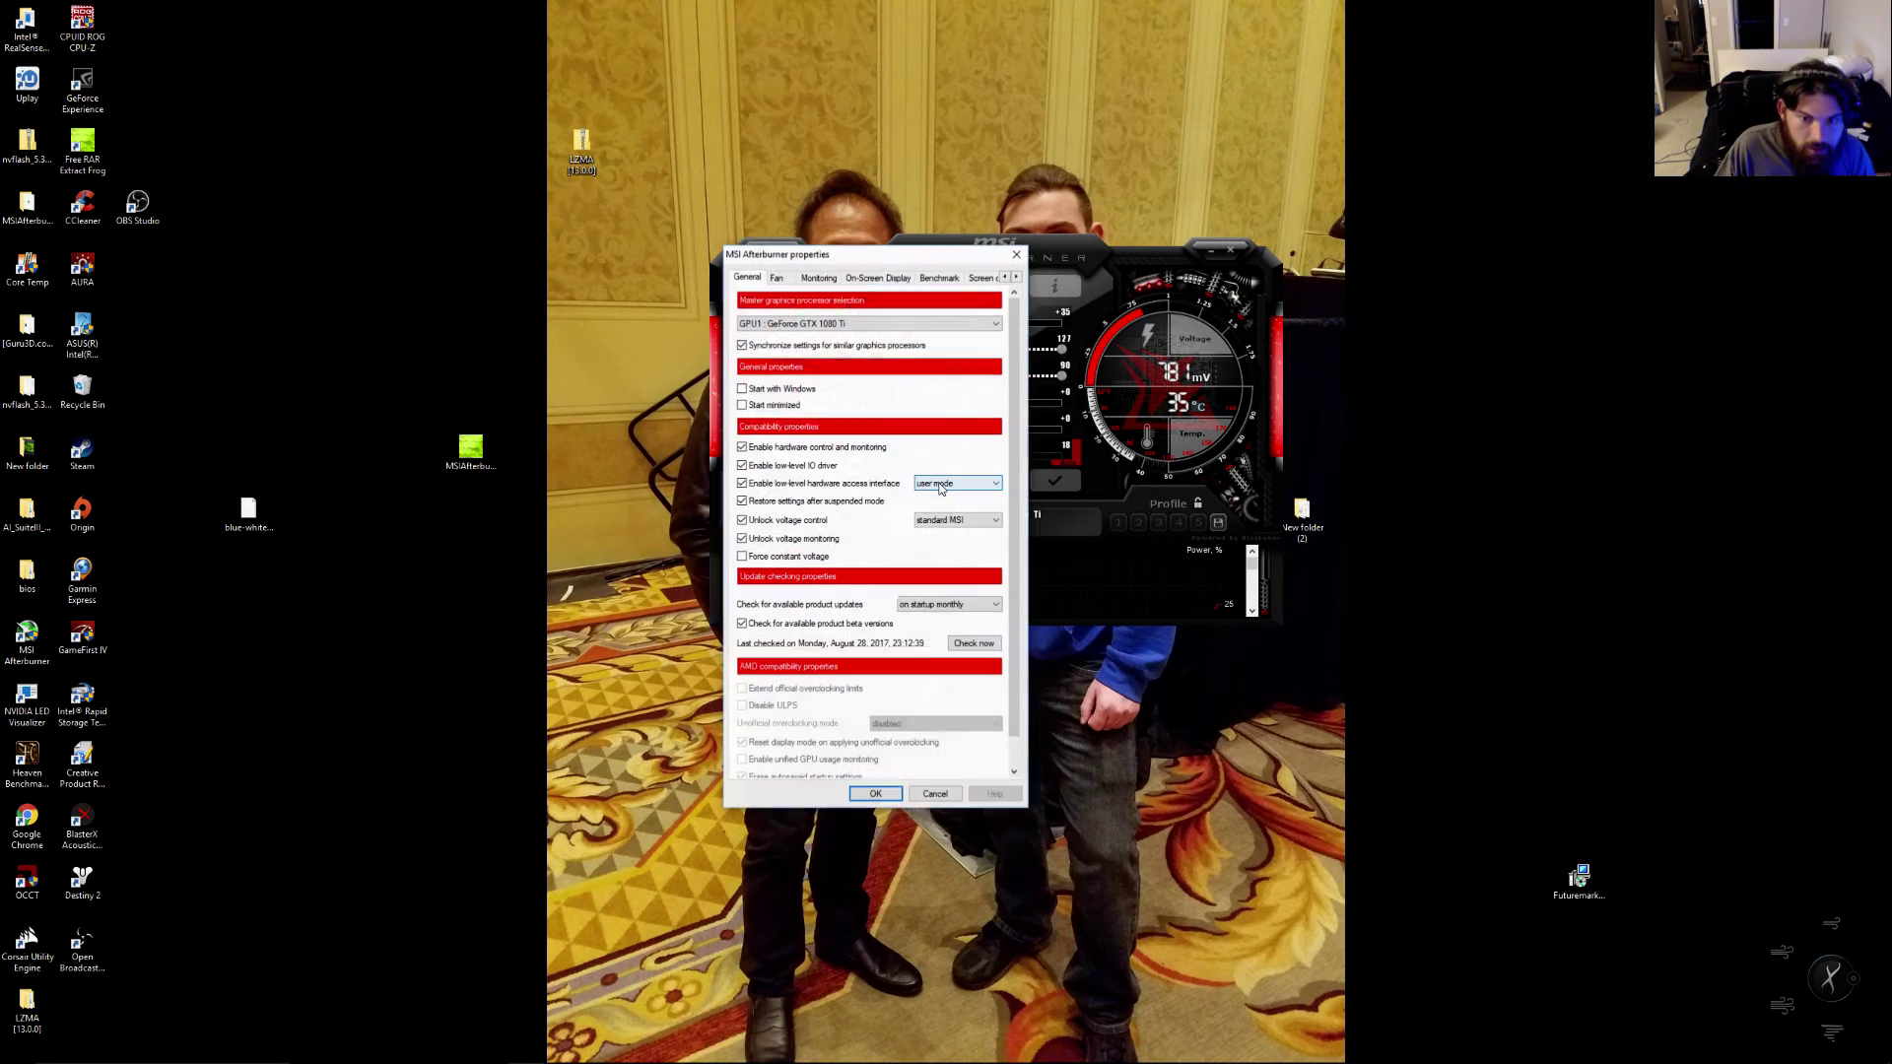
{"action": "left_click", "coordinate": [954, 484]}
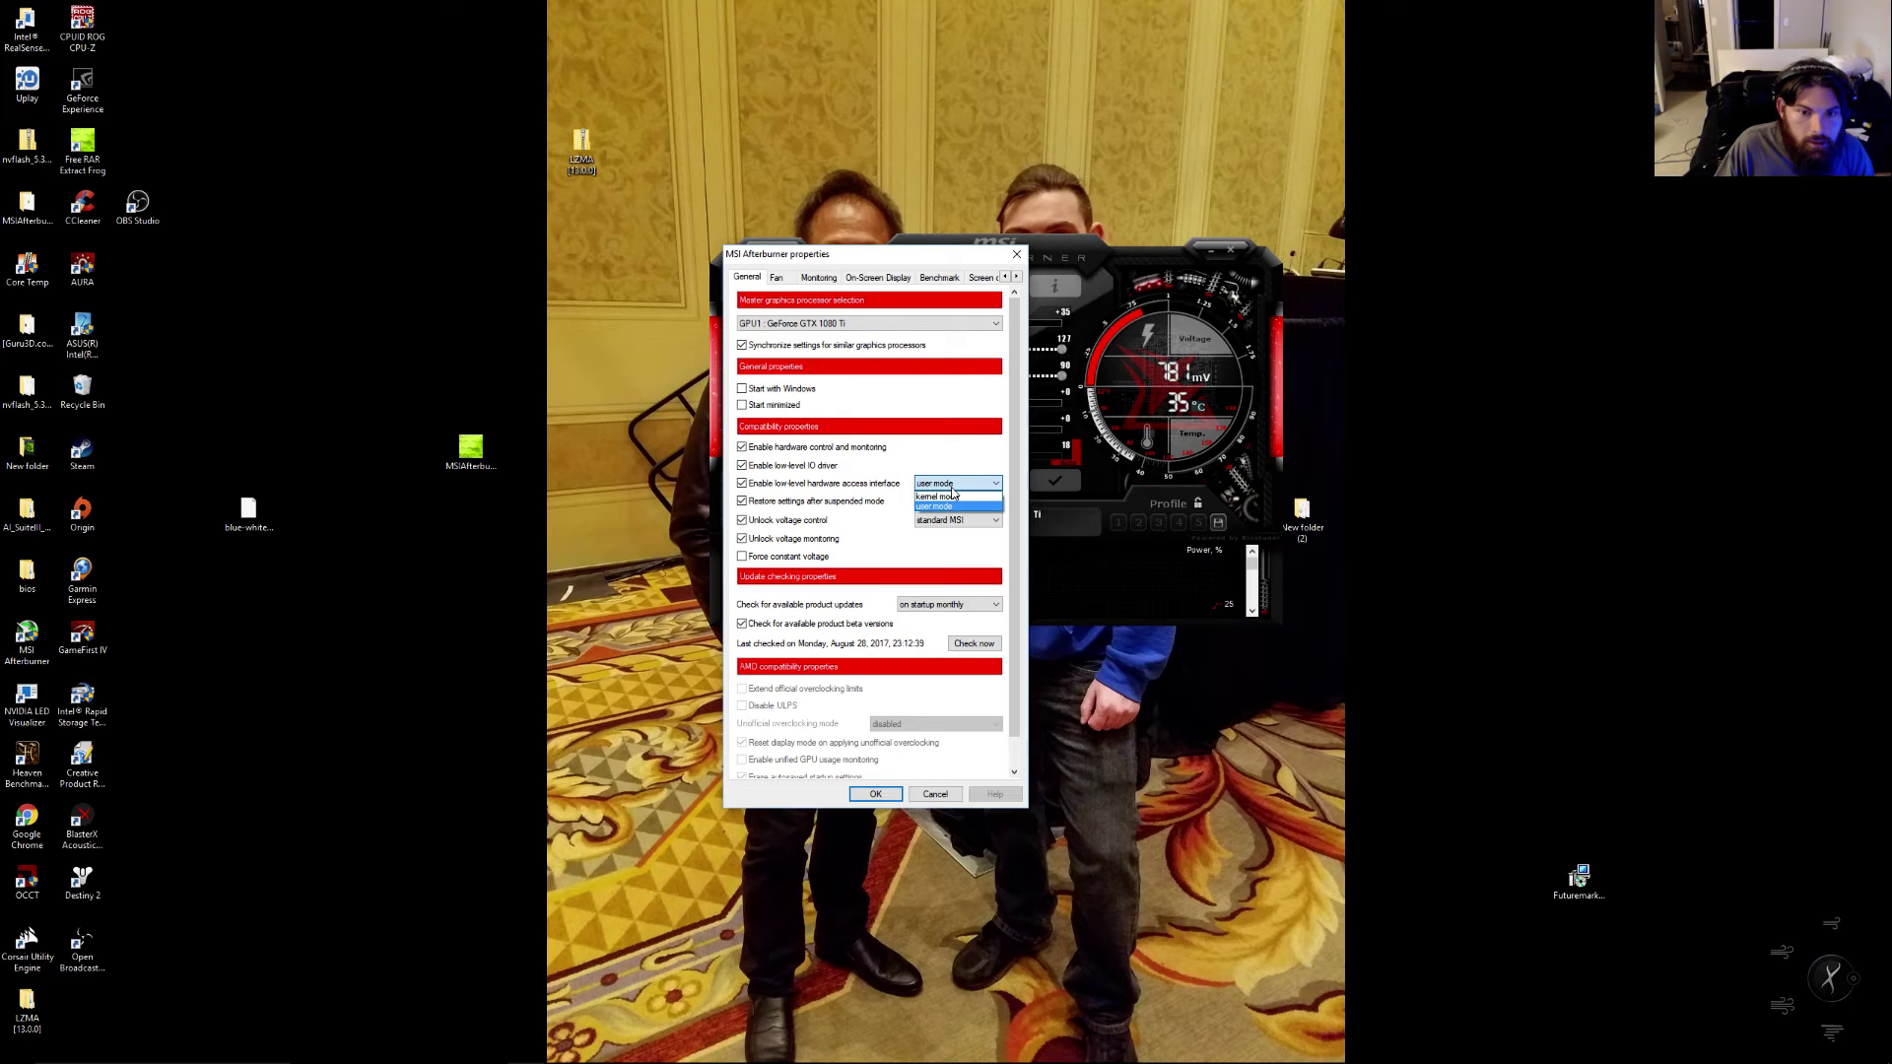
{"action": "left_click", "coordinate": [954, 501]}
{"action": "left_click", "coordinate": [956, 521]}
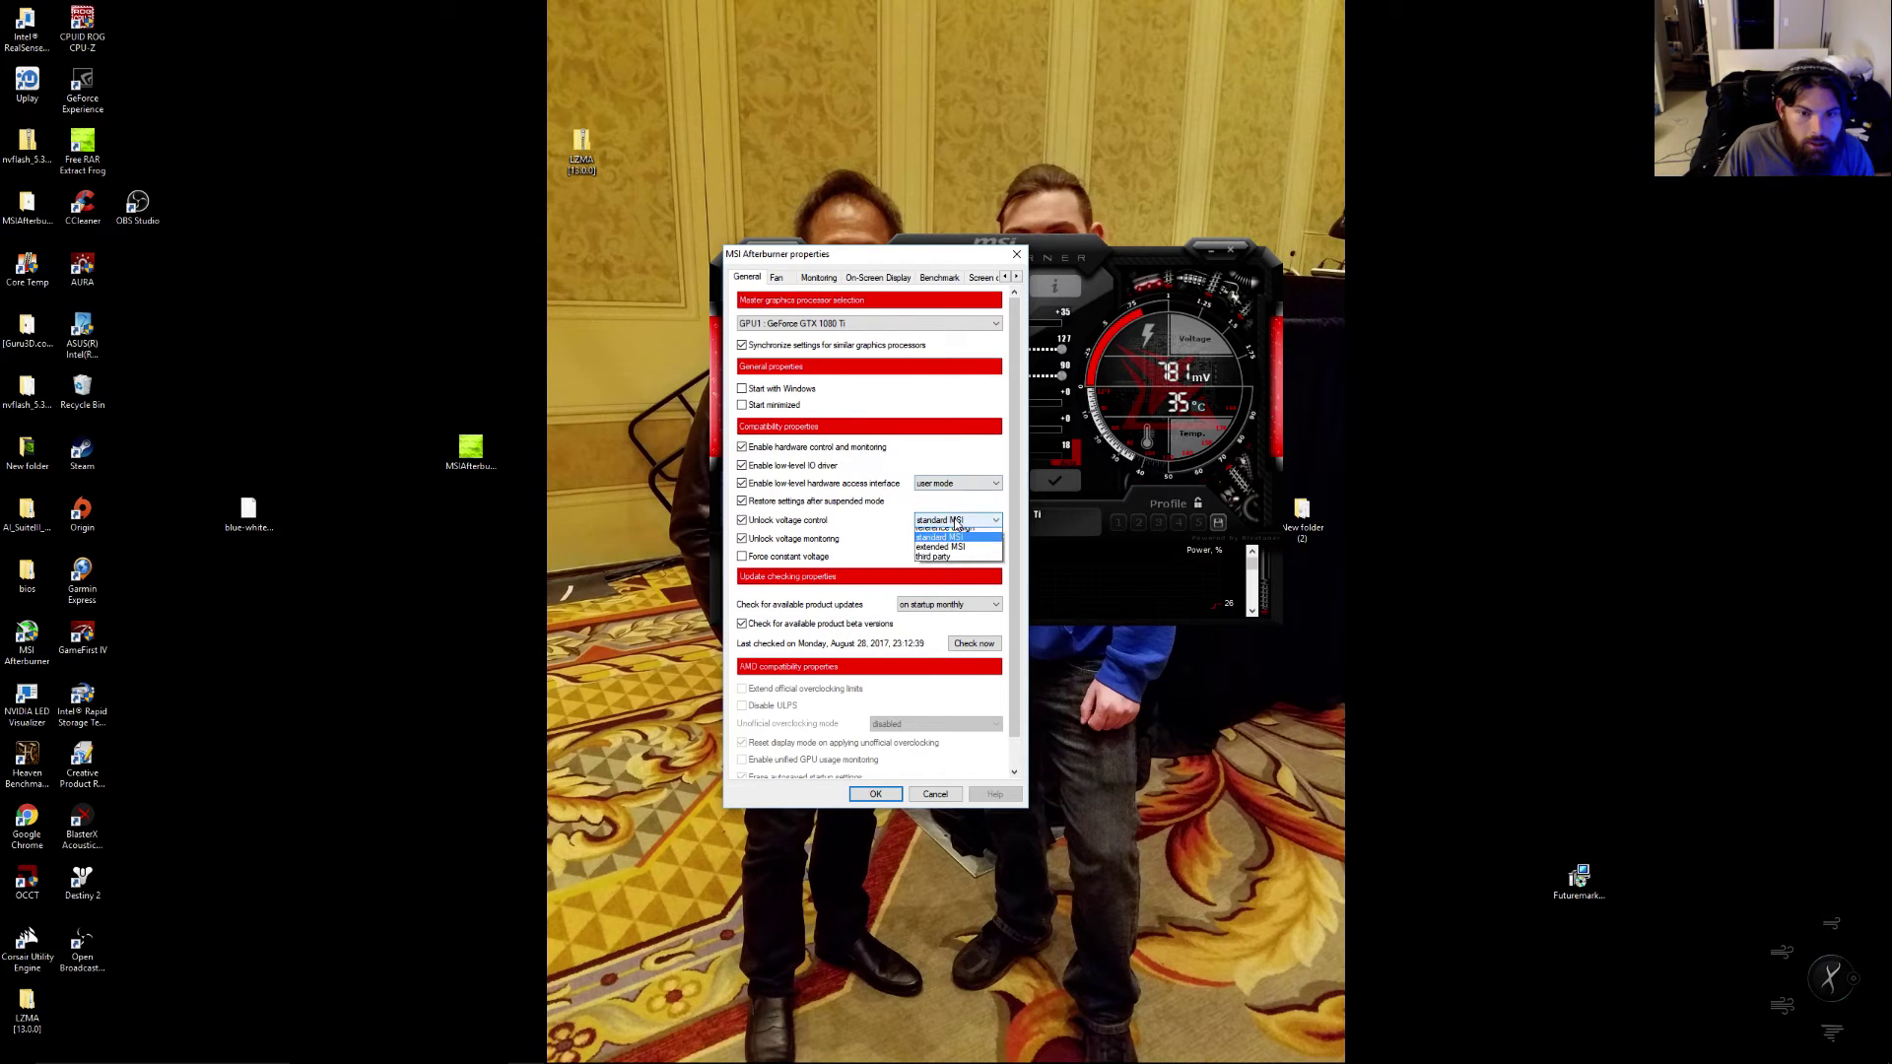
{"action": "left_click", "coordinate": [955, 562]}
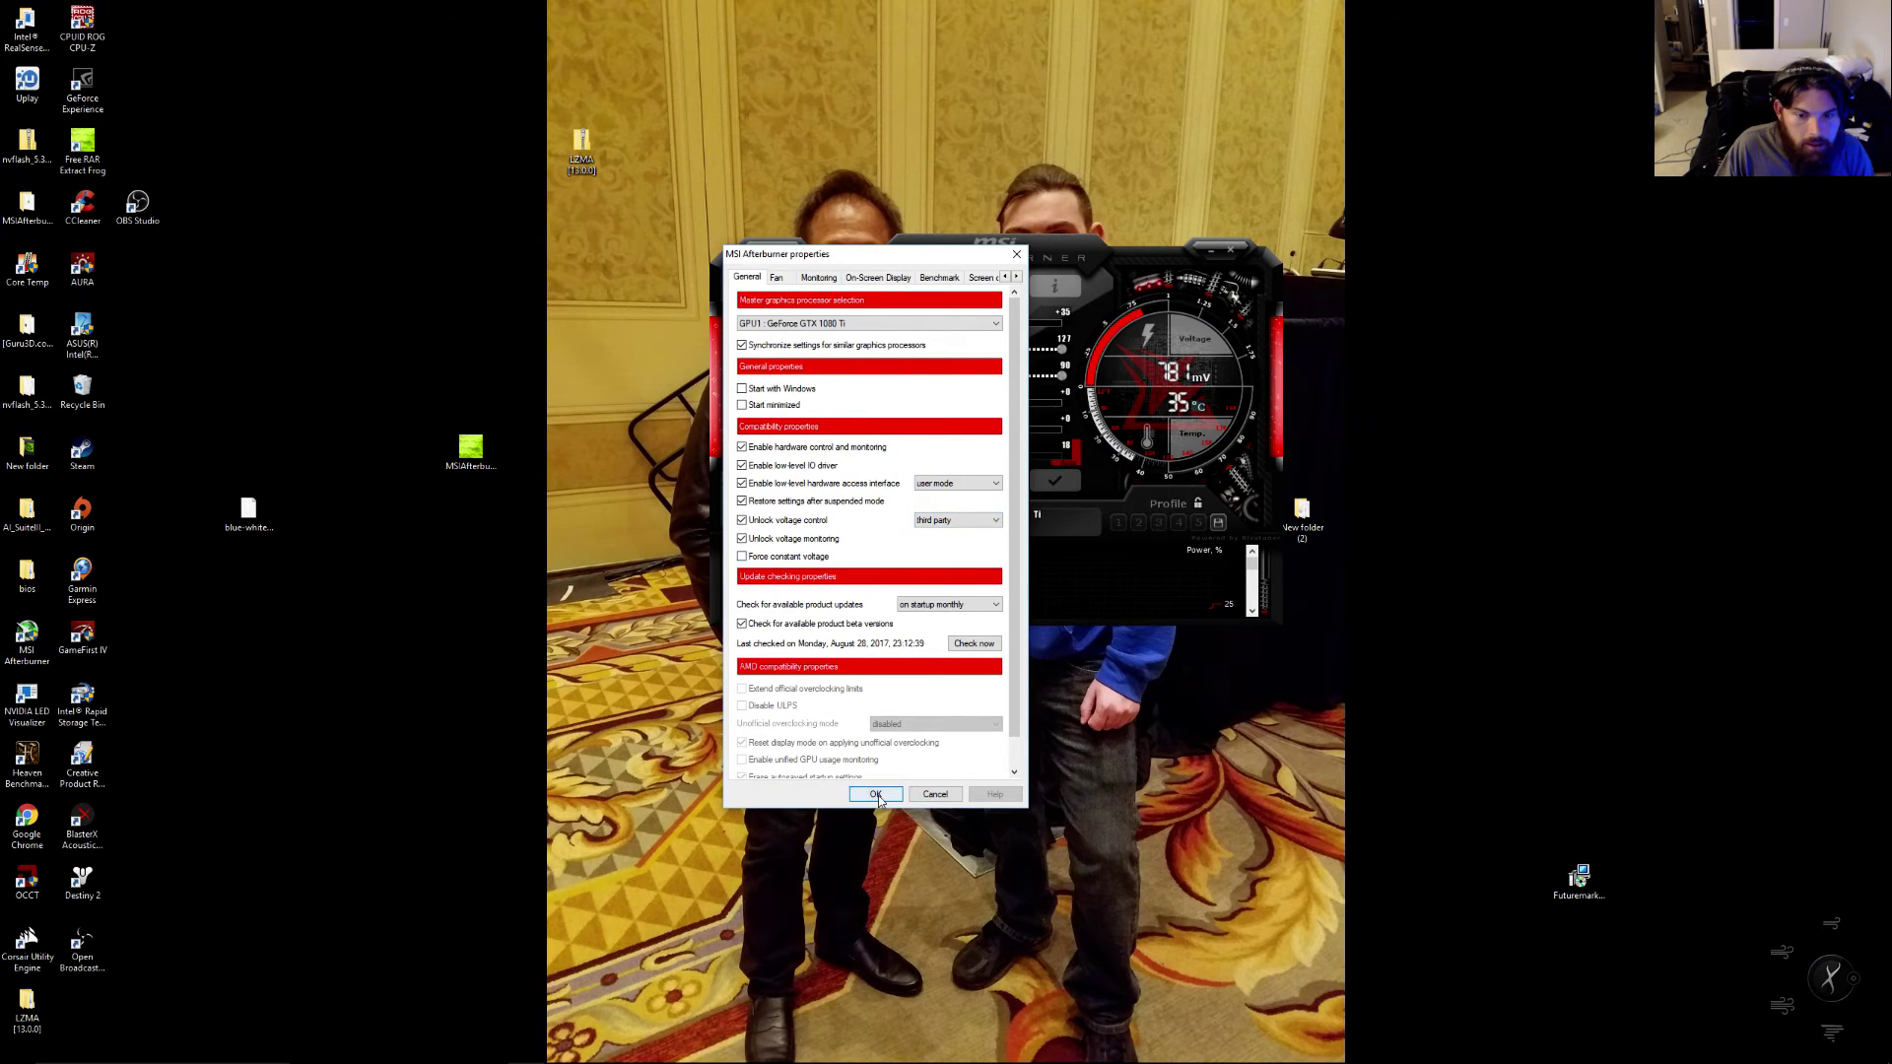
{"action": "left_click", "coordinate": [875, 794]}
{"action": "left_click", "coordinate": [985, 572]}
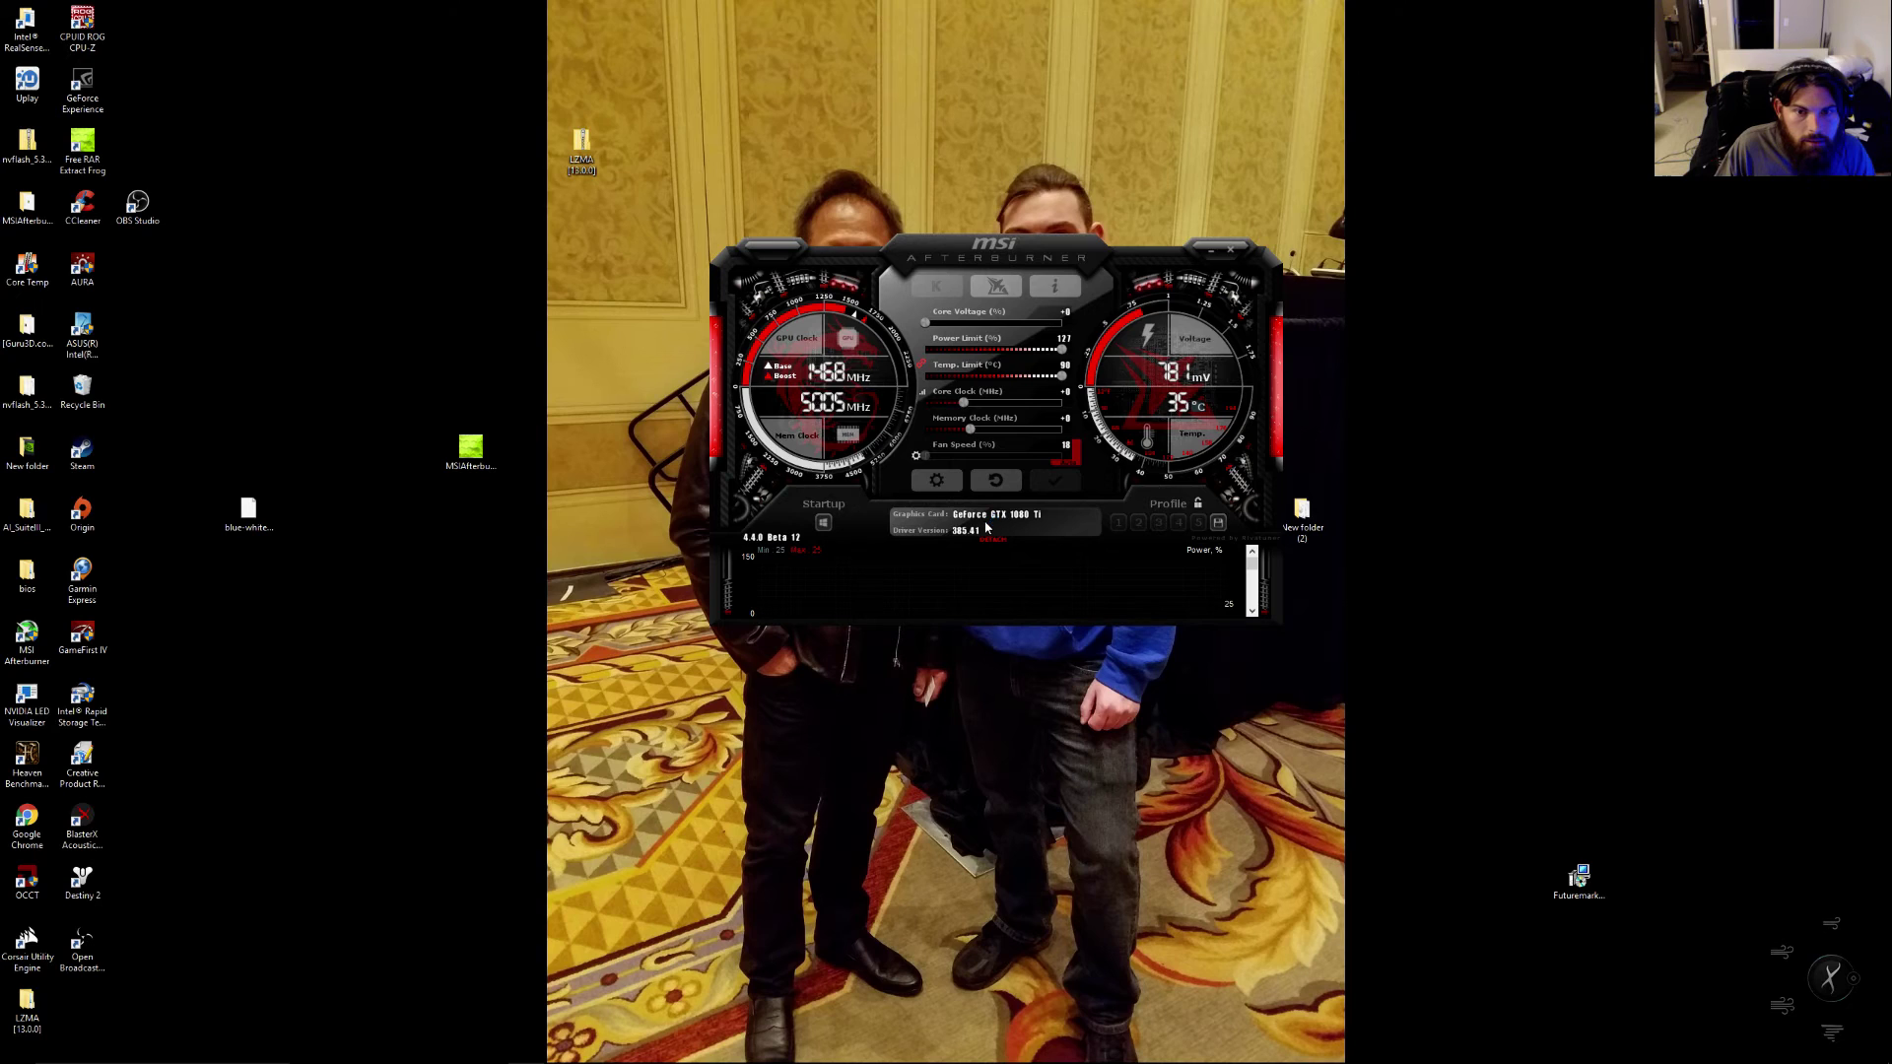
{"action": "left_click_drag", "start_coordinate": [925, 323], "coordinate": [1043, 322]}
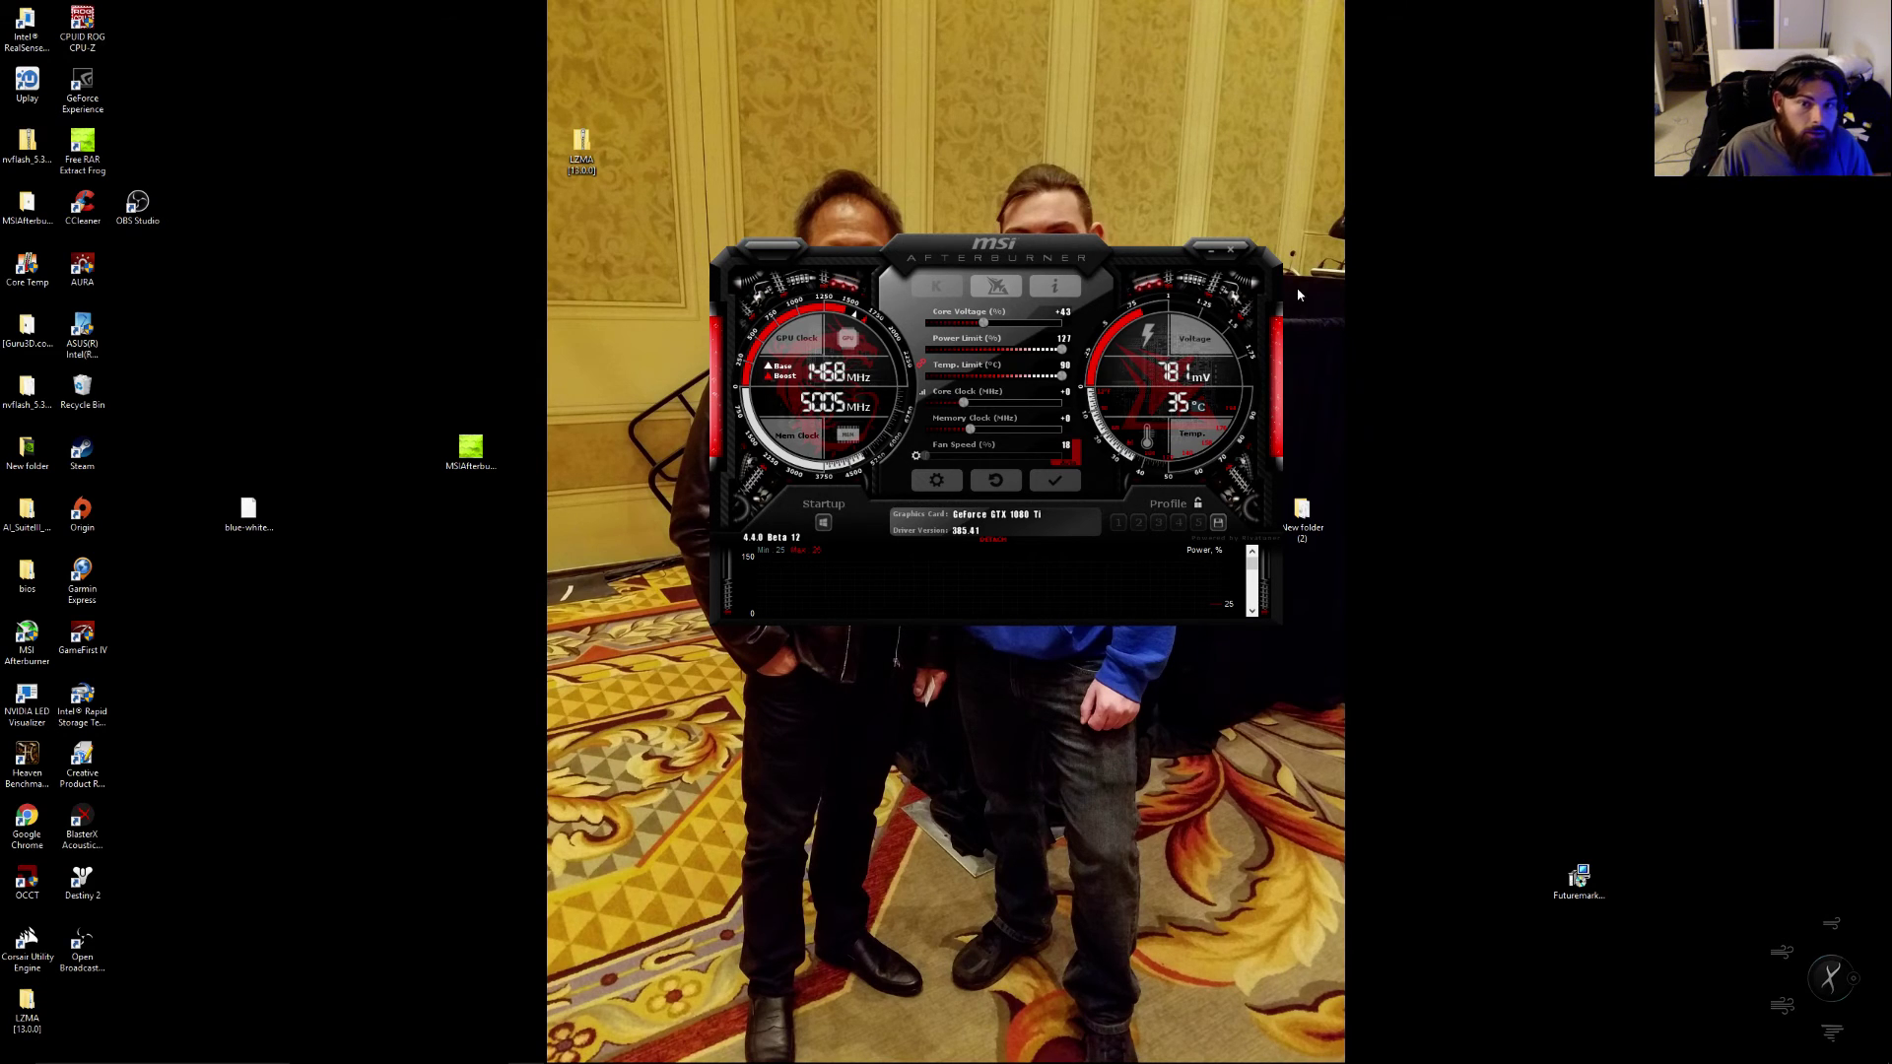
Drag the Afterburner window to the right edge of the desktop
{"action": "left_click_drag", "start_coordinate": [1081, 264], "coordinate": [1572, 260]}
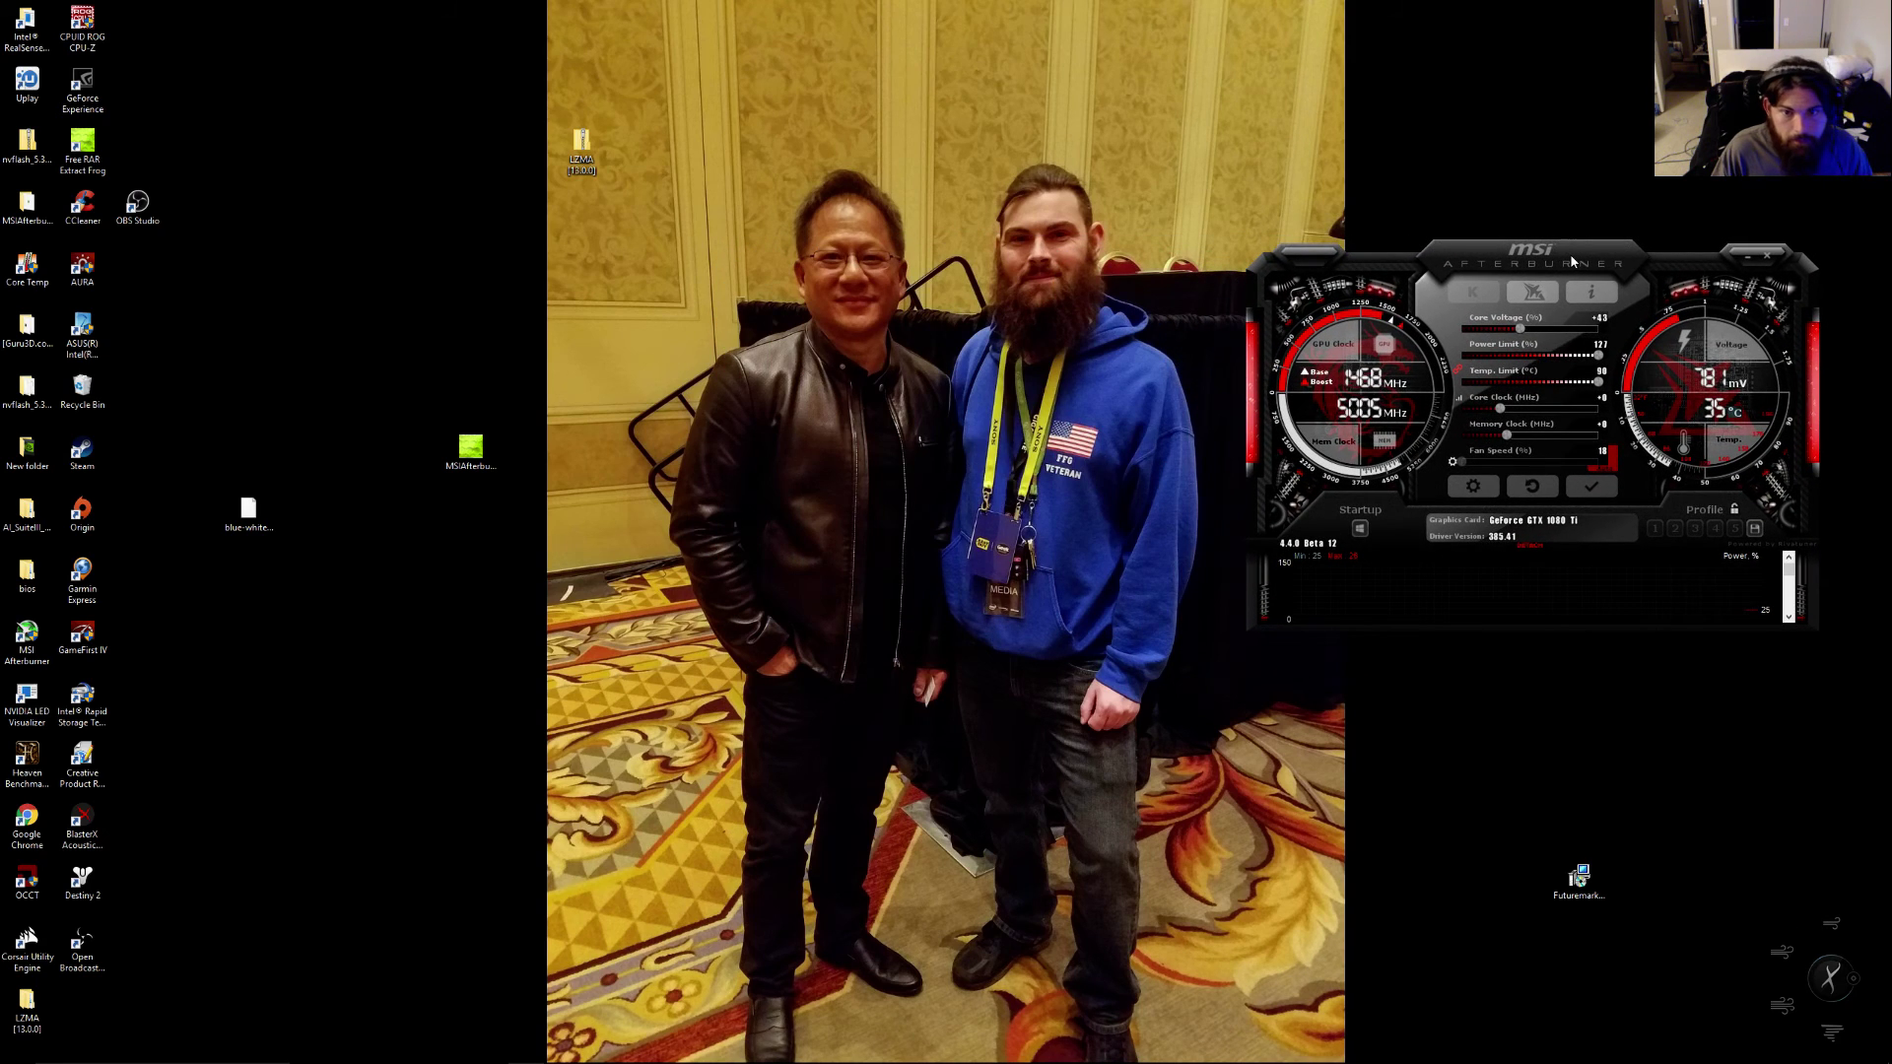